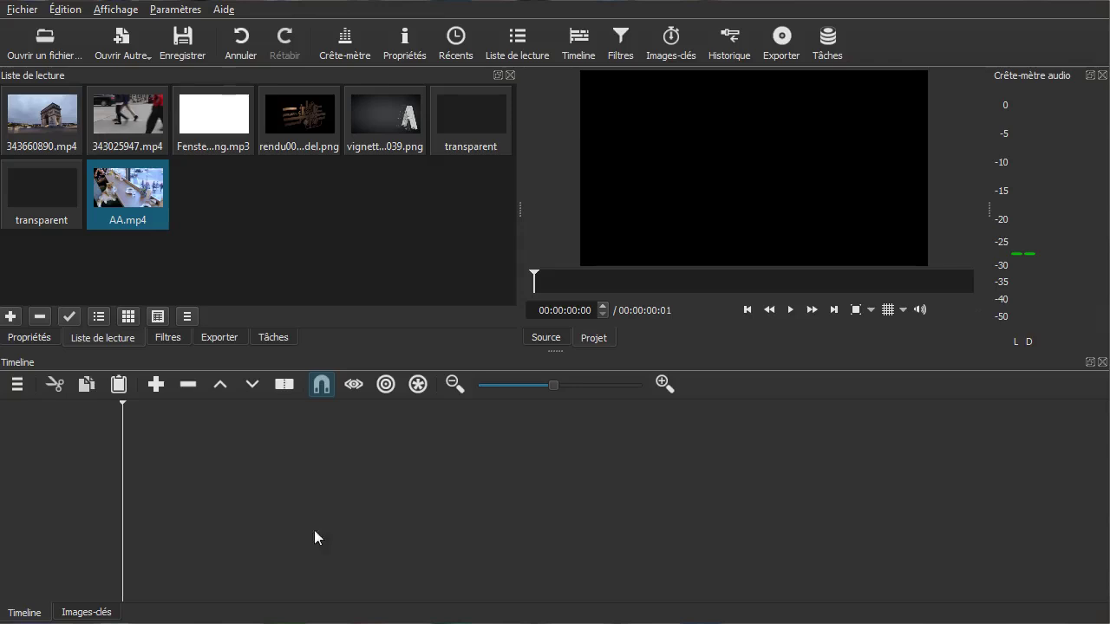
Place the playlist clip 343025947.mp4 in the empty timeline as video track V1
{"action": "left_click", "coordinate": [164, 340]}
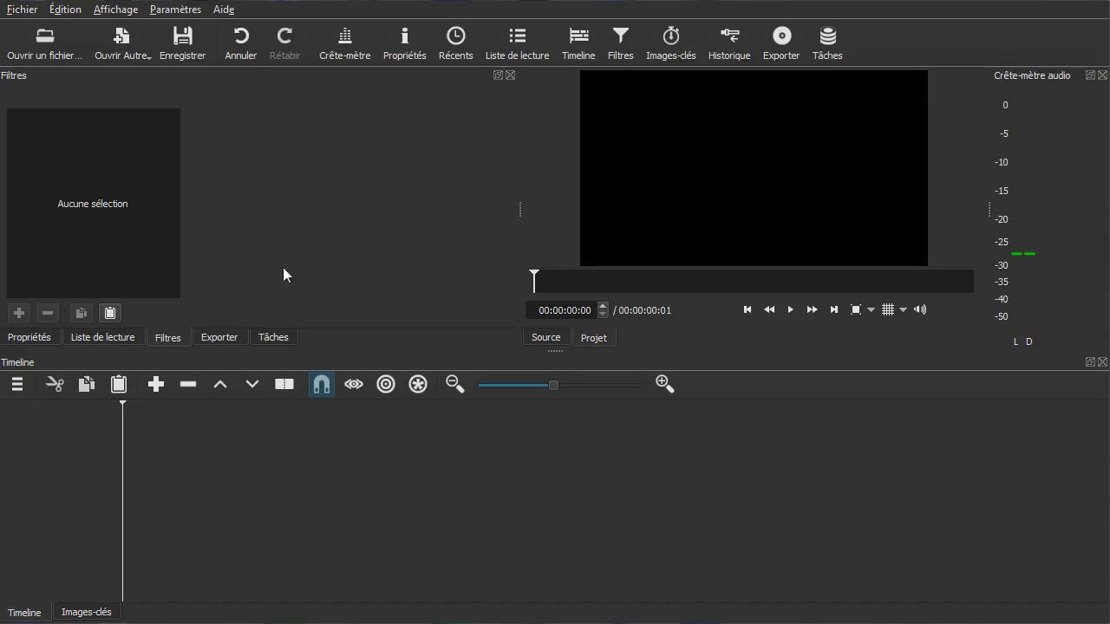
{"action": "left_click", "coordinate": [92, 336]}
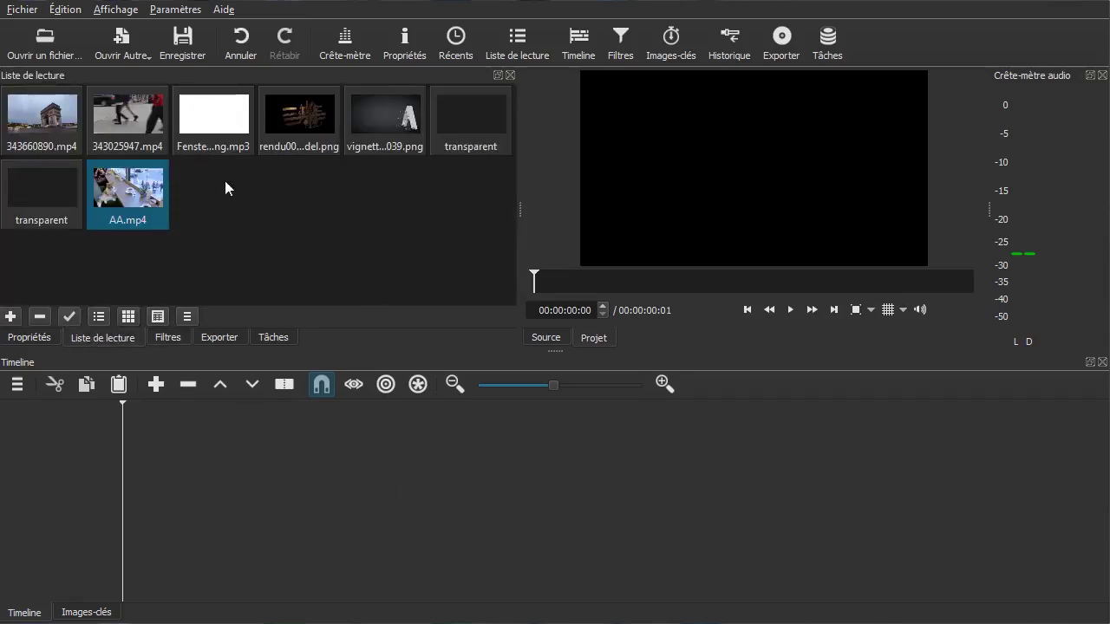
{"action": "left_click", "coordinate": [31, 113]}
{"action": "left_click_drag", "start_coordinate": [30, 113], "coordinate": [204, 468]}
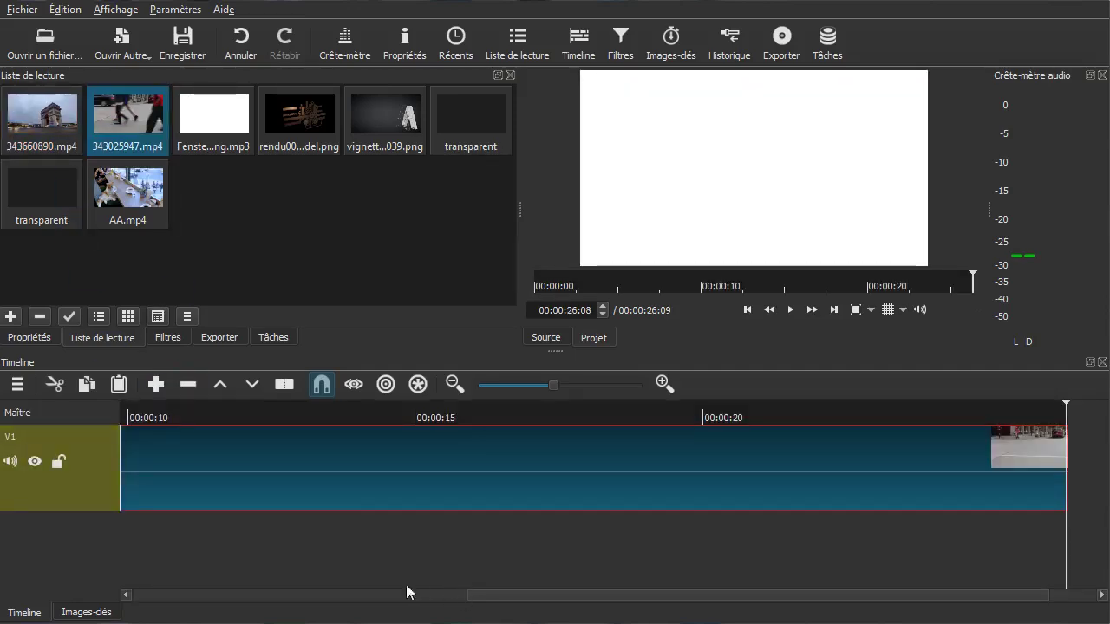
Fit the whole 343025947.mp4 clip in the timeline view and return the playhead to the start
{"action": "left_click", "coordinate": [148, 595]}
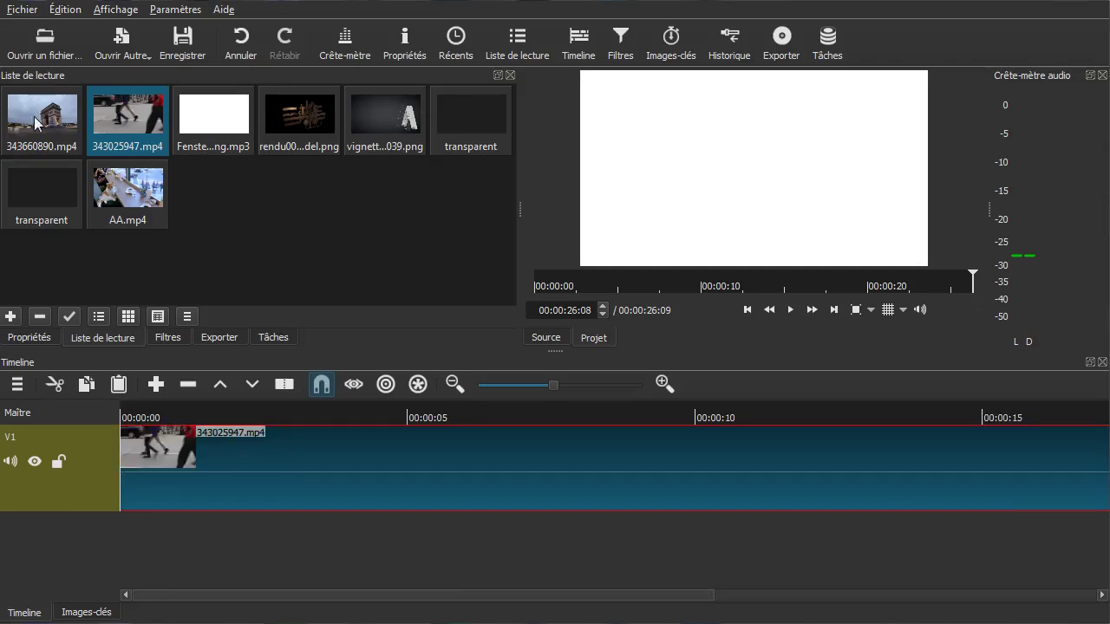
{"action": "left_click", "coordinate": [456, 384]}
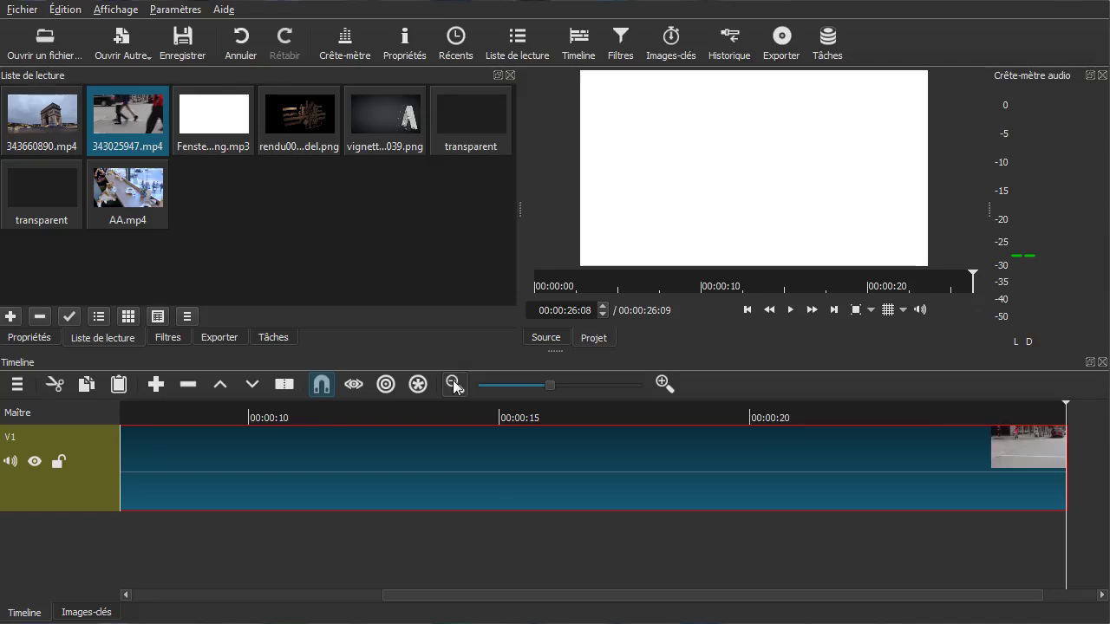
{"action": "left_click", "coordinate": [455, 384]}
{"action": "left_click", "coordinate": [287, 597]}
{"action": "left_click", "coordinate": [455, 384]}
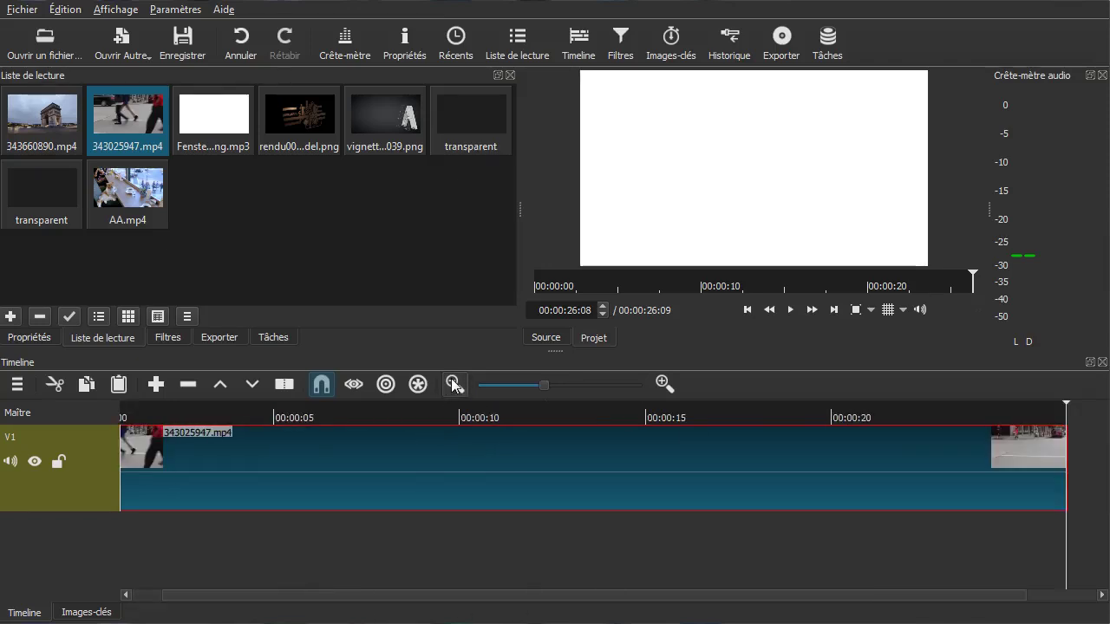
{"action": "left_click", "coordinate": [455, 384]}
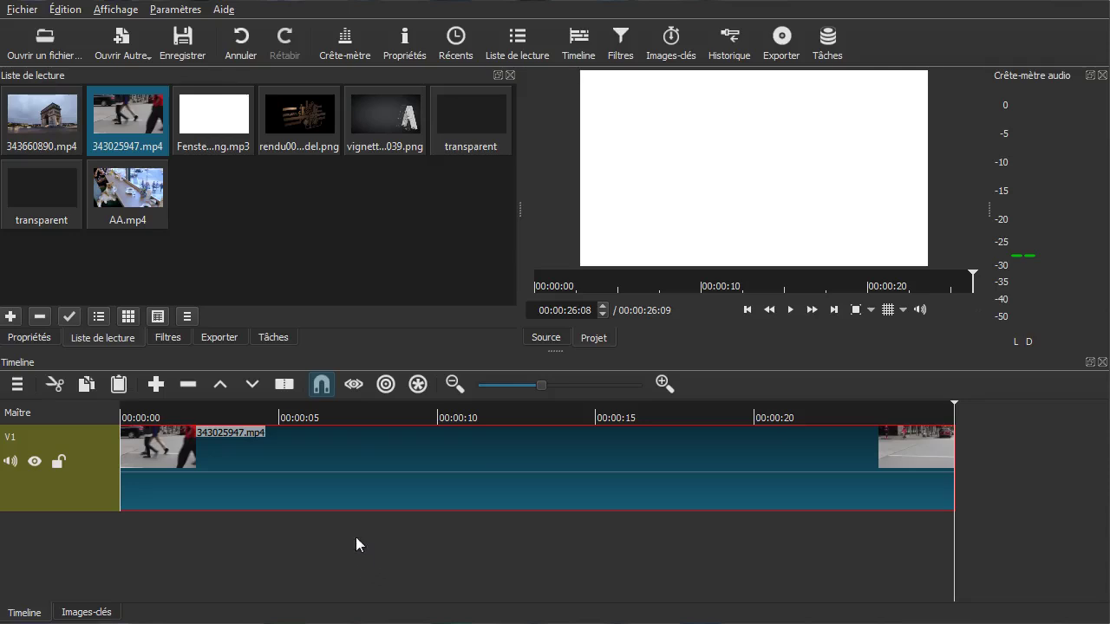
{"action": "key", "text": "Home"}
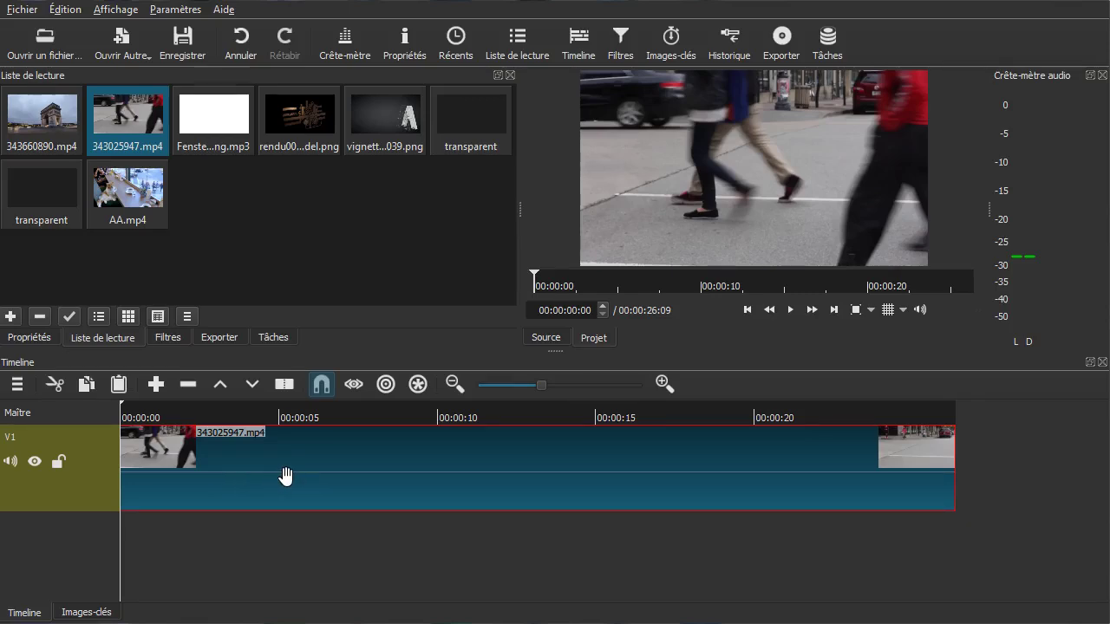
Widen the filters area for the clip 343025947.mp4 and open the list of filters that can be added
{"action": "left_click", "coordinate": [168, 337]}
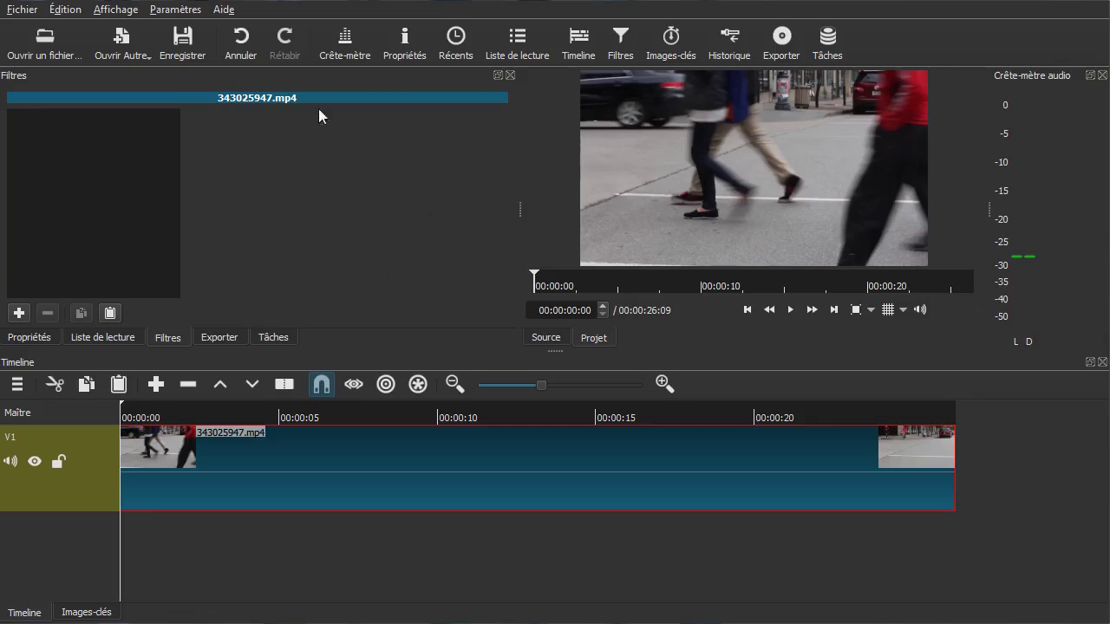
{"action": "left_click_drag", "start_coordinate": [517, 212], "coordinate": [570, 210]}
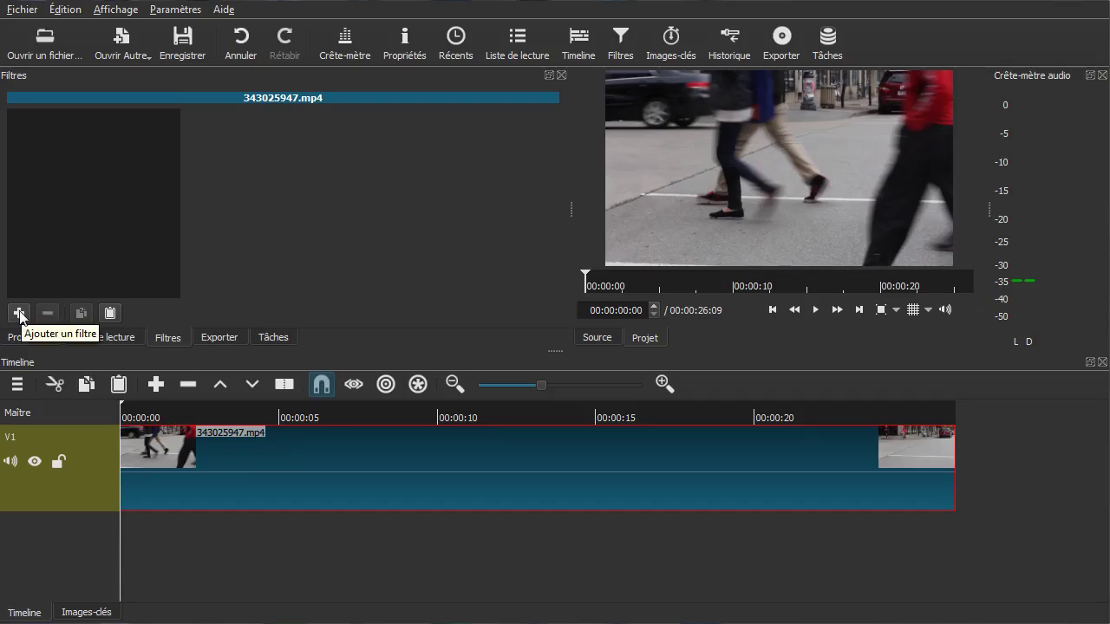
{"action": "left_click", "coordinate": [19, 313]}
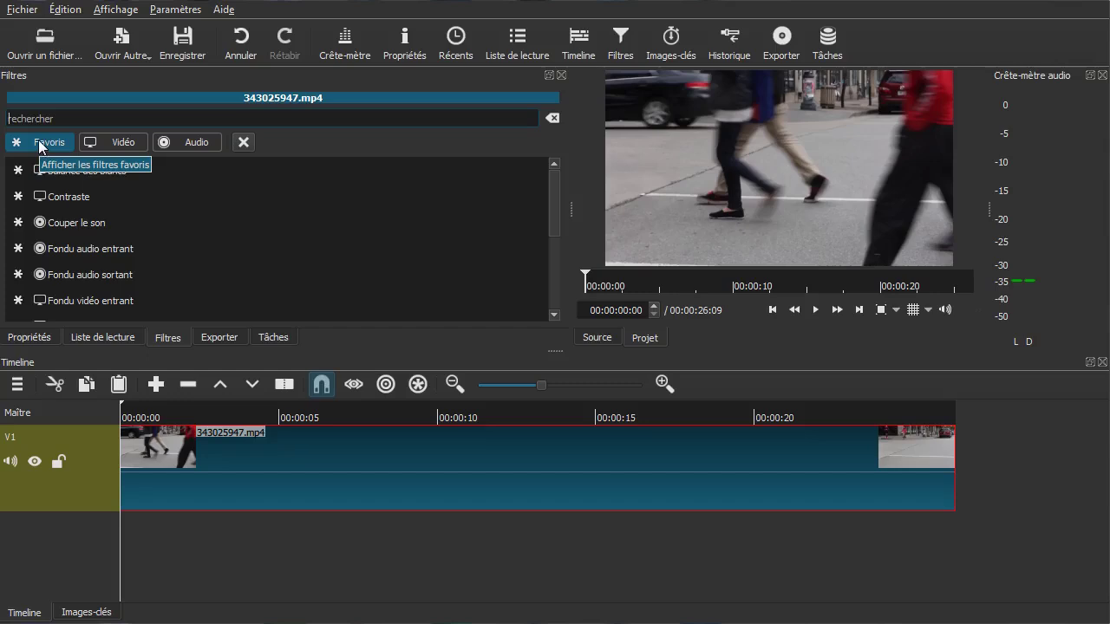
Examine the video, audio and favourite filter categories, looking through the video filters and their favourite marks
{"action": "left_click", "coordinate": [109, 140]}
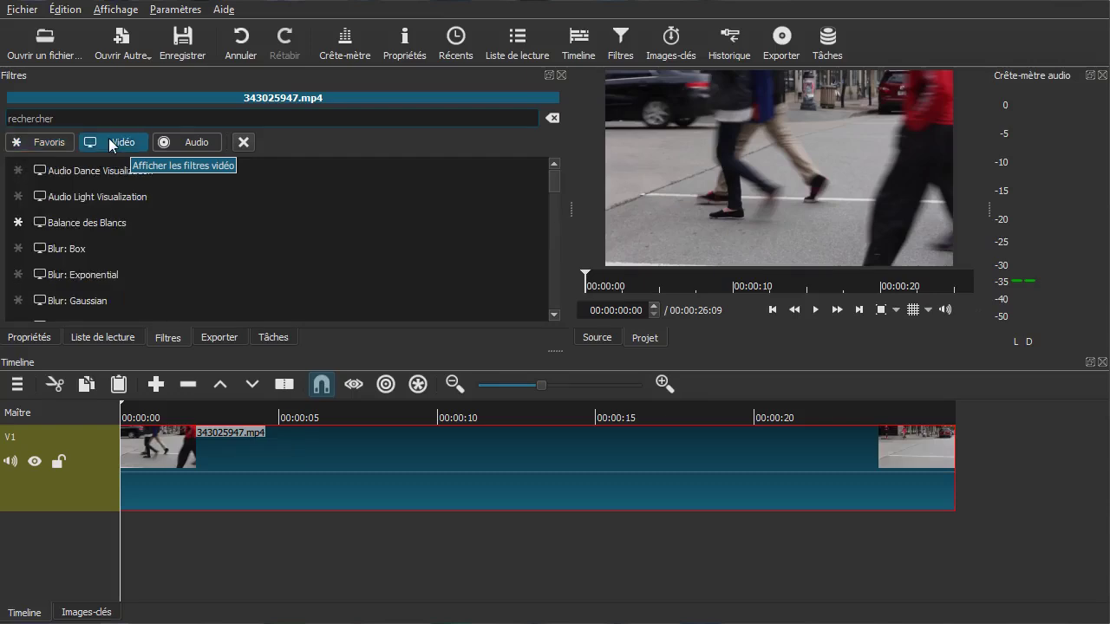
{"action": "left_click", "coordinate": [185, 143]}
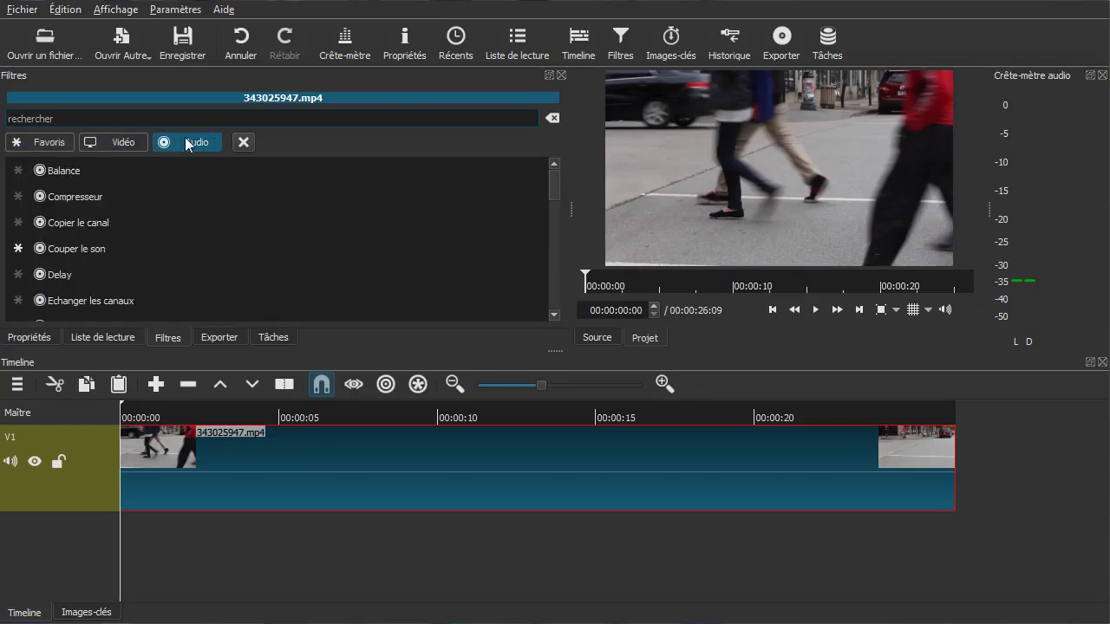
{"action": "left_click", "coordinate": [112, 145]}
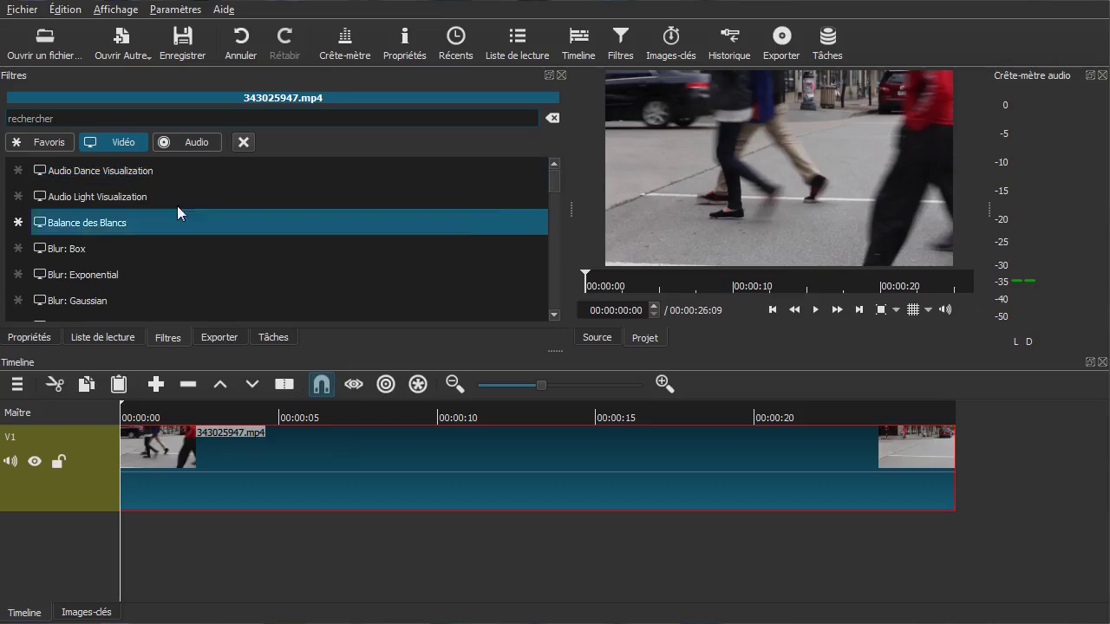
{"action": "left_click", "coordinate": [193, 142]}
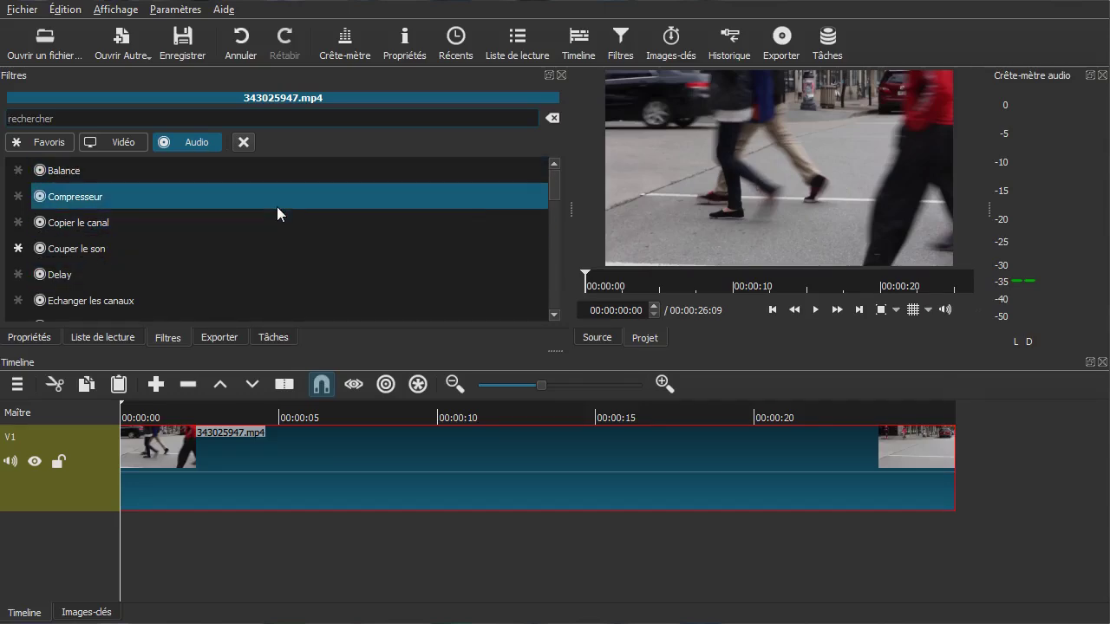
{"action": "left_click", "coordinate": [126, 145]}
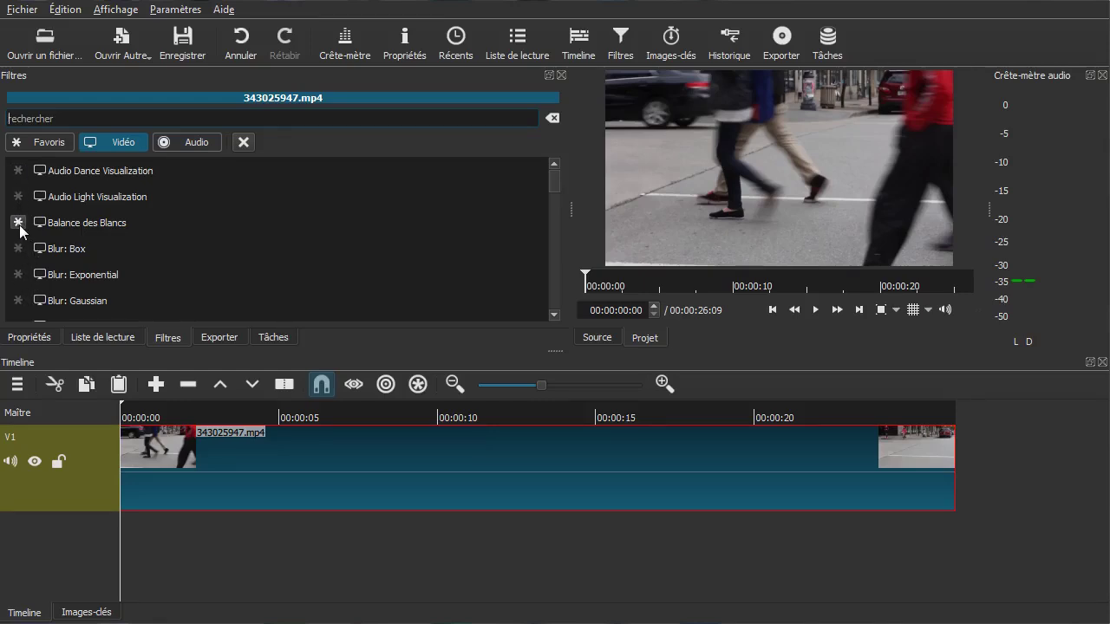
{"action": "scroll", "coordinate": [210, 260], "scroll_direction": "down", "scroll_amount": 2}
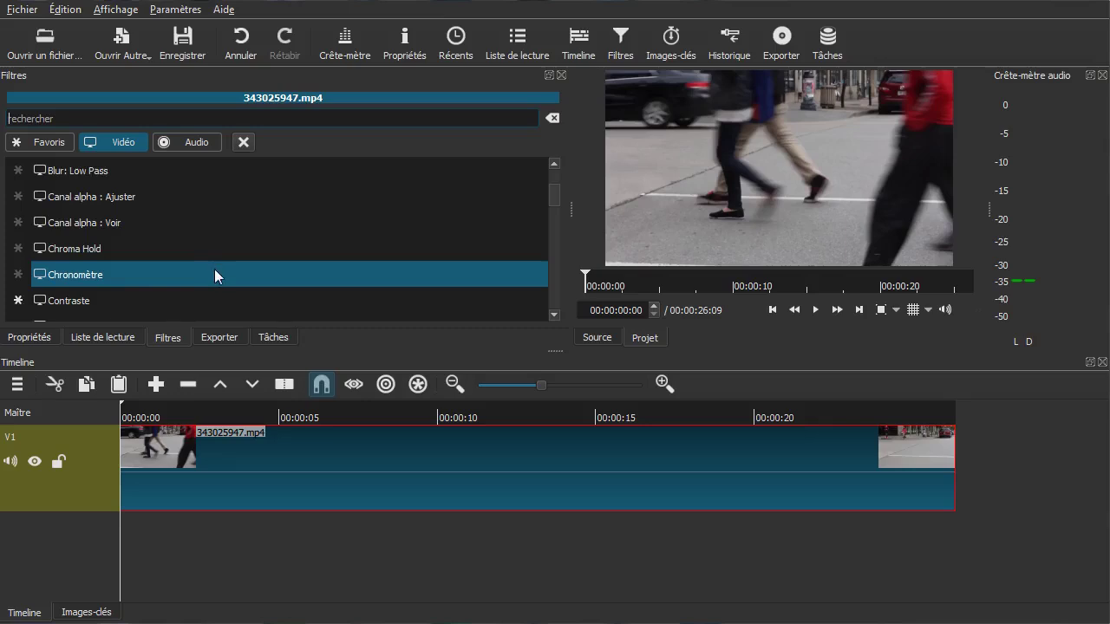
{"action": "scroll", "coordinate": [37, 248], "scroll_direction": "down", "scroll_amount": 1}
{"action": "scroll", "coordinate": [130, 260], "scroll_direction": "down", "scroll_amount": 1}
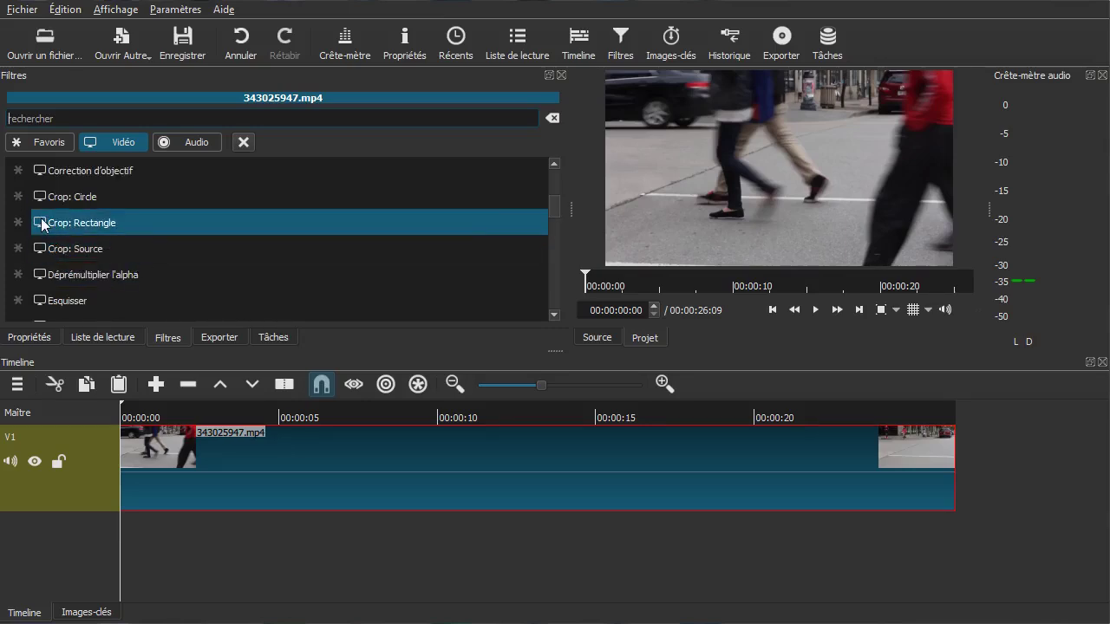
{"action": "scroll", "coordinate": [207, 247], "scroll_direction": "up", "scroll_amount": 4}
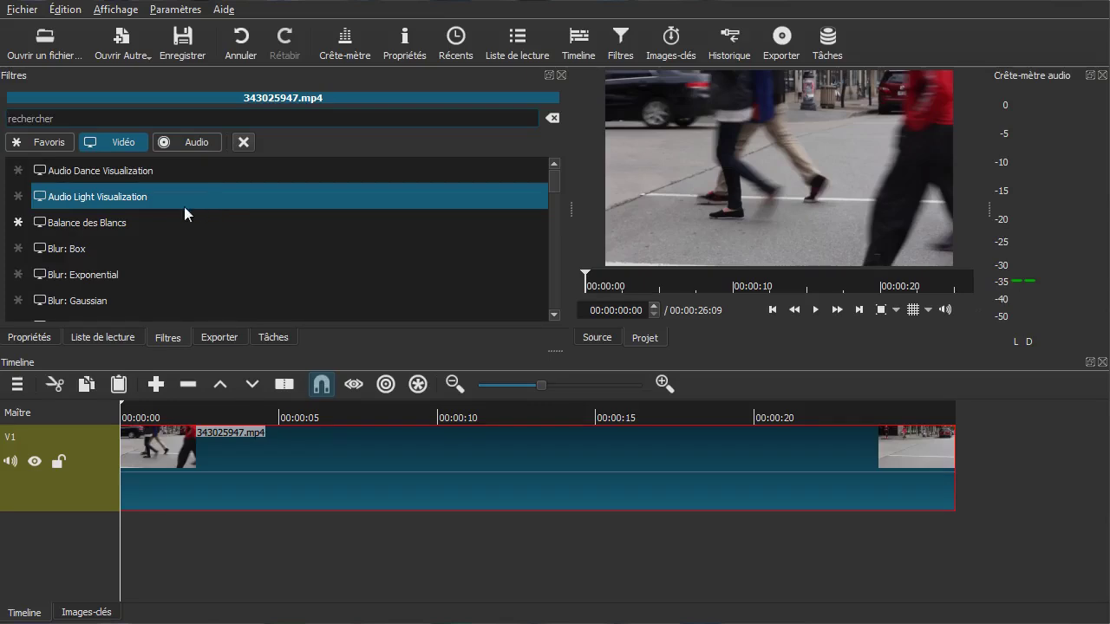
{"action": "left_click", "coordinate": [43, 141]}
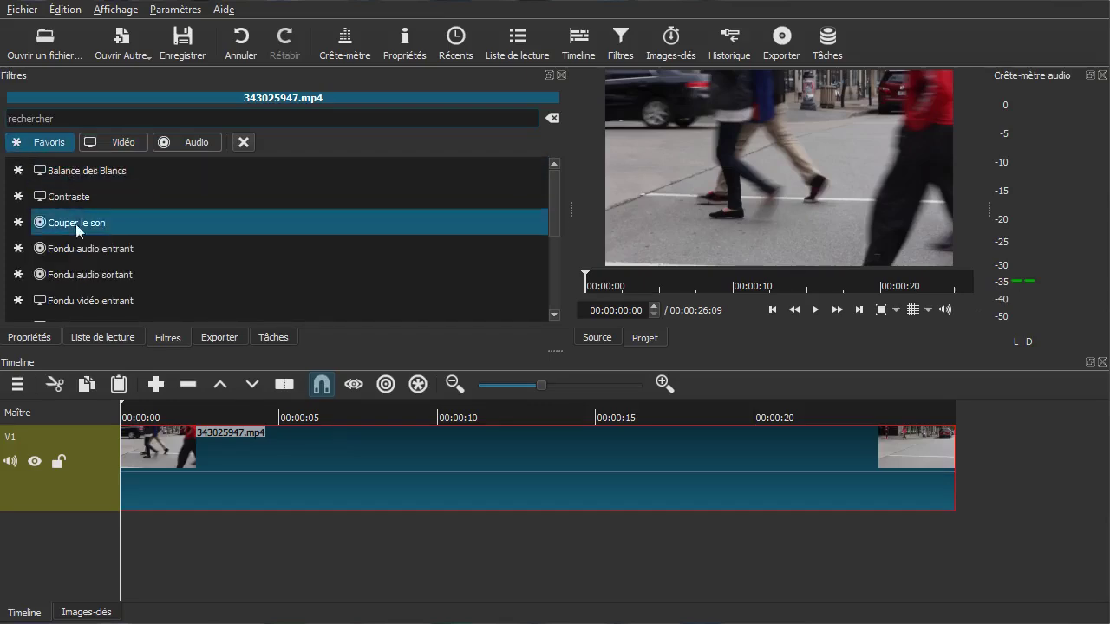
{"action": "left_click", "coordinate": [119, 144]}
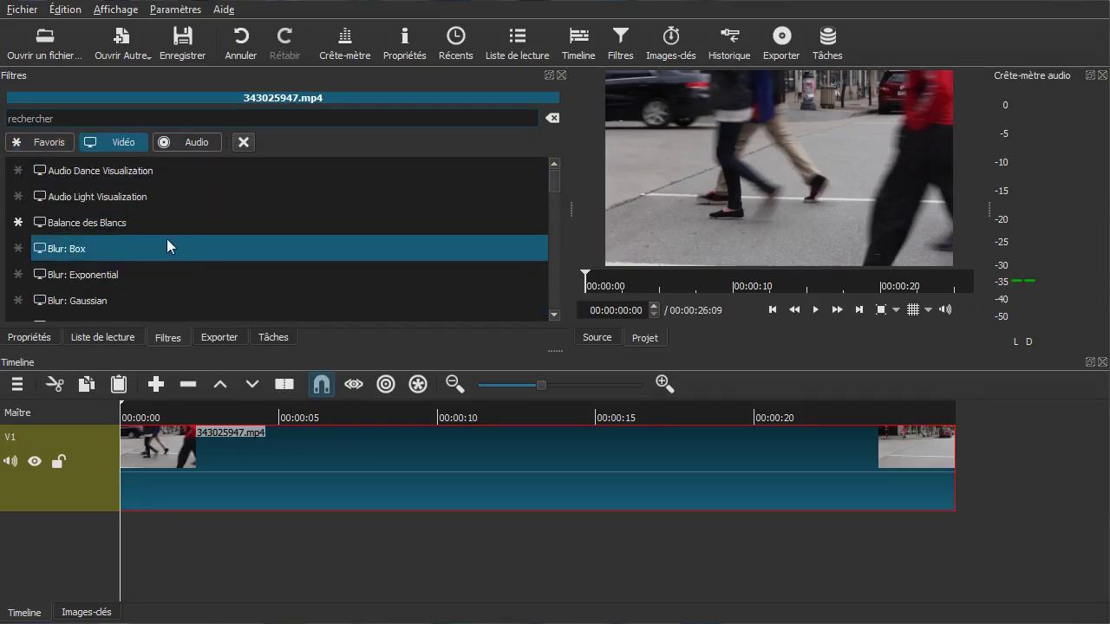
Remove the Balance des Blancs video filter from the favourites and check the favourites list
{"action": "left_click", "coordinate": [29, 142]}
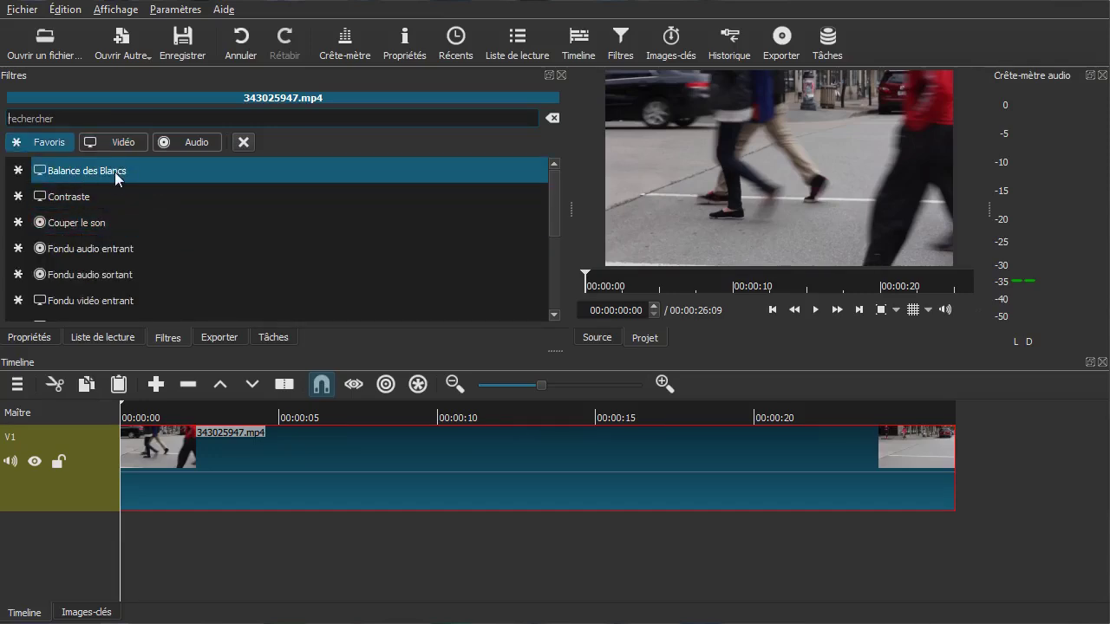
{"action": "left_click", "coordinate": [117, 142]}
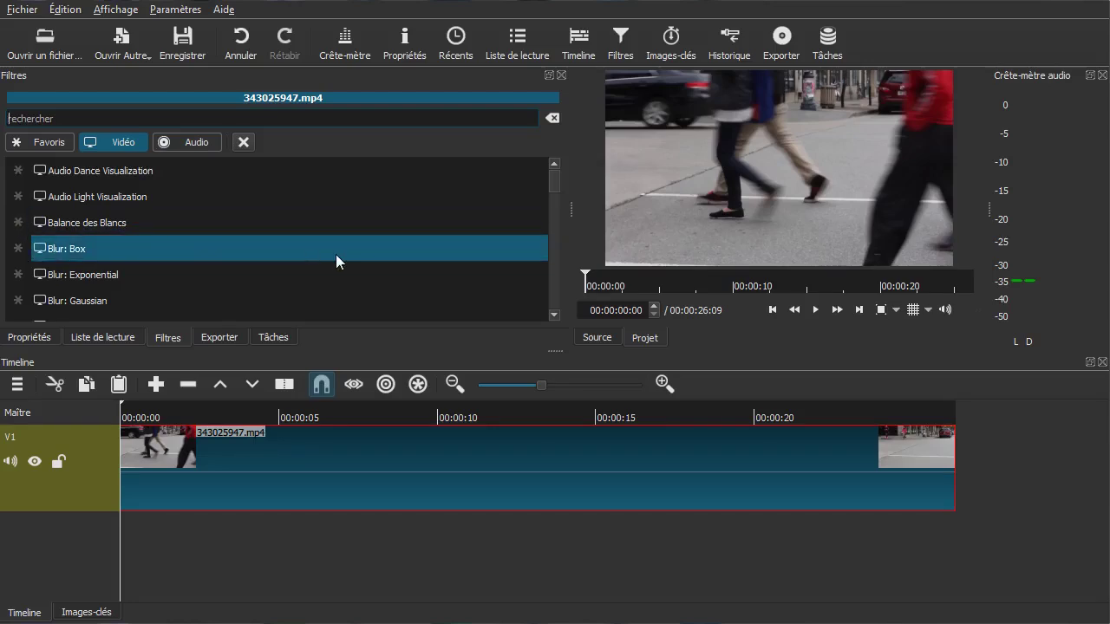
{"action": "left_click", "coordinate": [44, 144]}
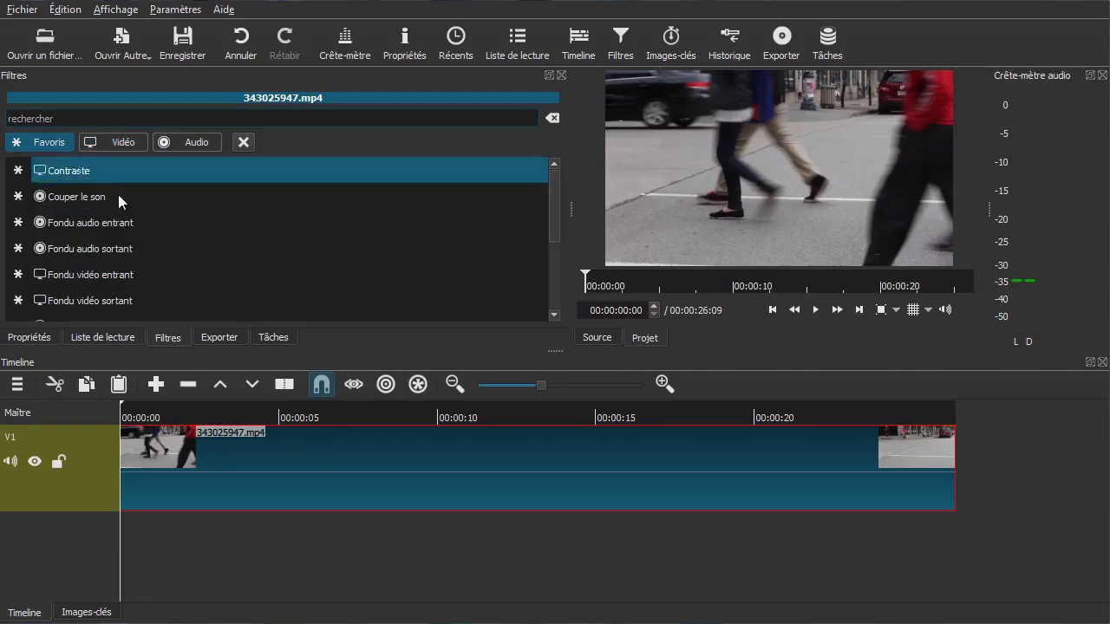
Mark the Balance des Blancs video filter as a favourite again and review the favourites list
{"action": "left_click", "coordinate": [124, 146]}
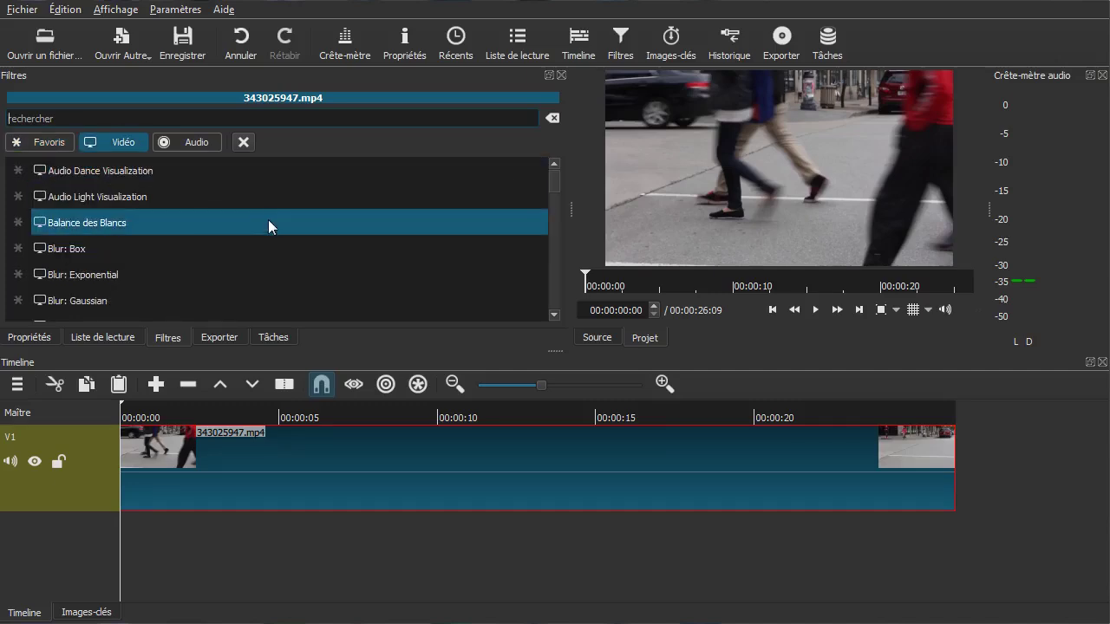
{"action": "left_click", "coordinate": [18, 223]}
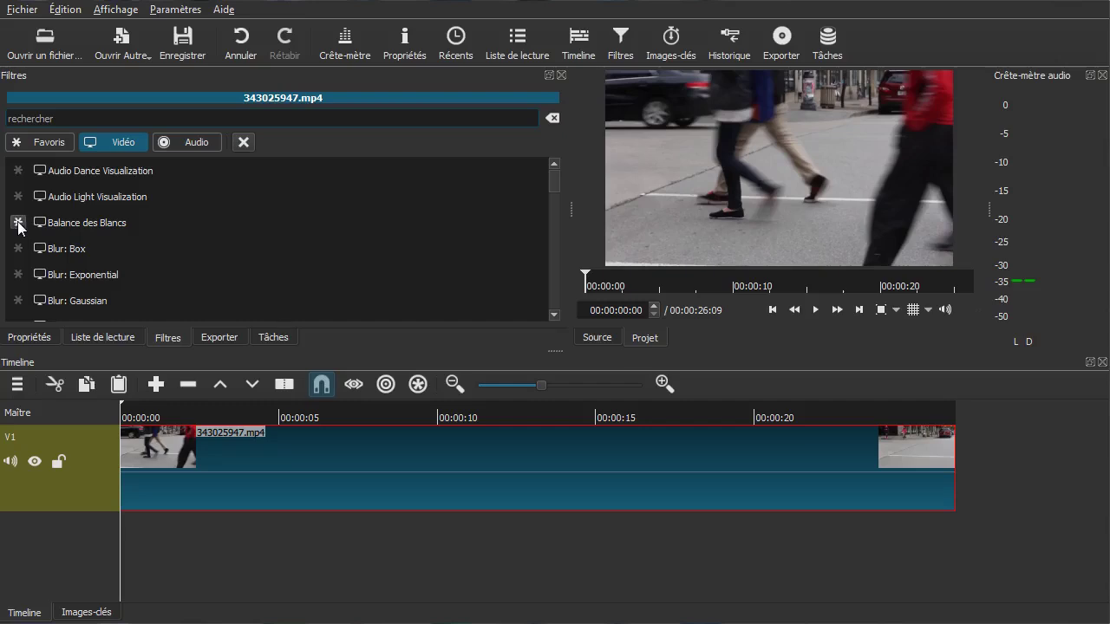
{"action": "left_click", "coordinate": [41, 144]}
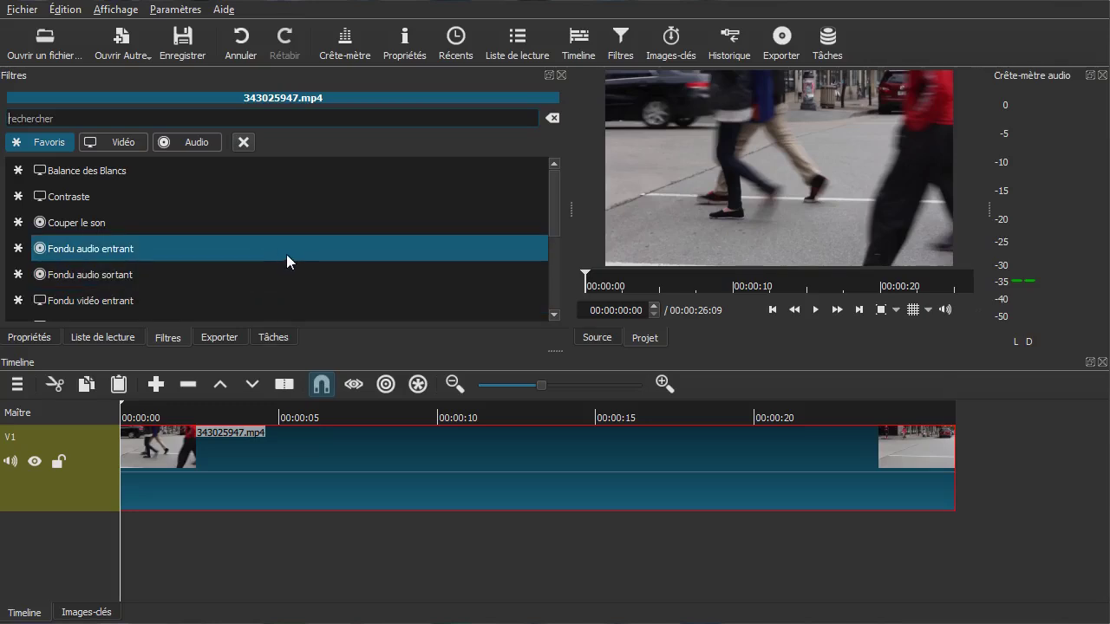
{"action": "scroll", "coordinate": [323, 243], "scroll_direction": "down", "scroll_amount": 2}
{"action": "scroll", "coordinate": [321, 253], "scroll_direction": "up", "scroll_amount": 2}
Add the Blur: Gaussian video filter to the clip 343025947.mp4
{"action": "left_click", "coordinate": [93, 144]}
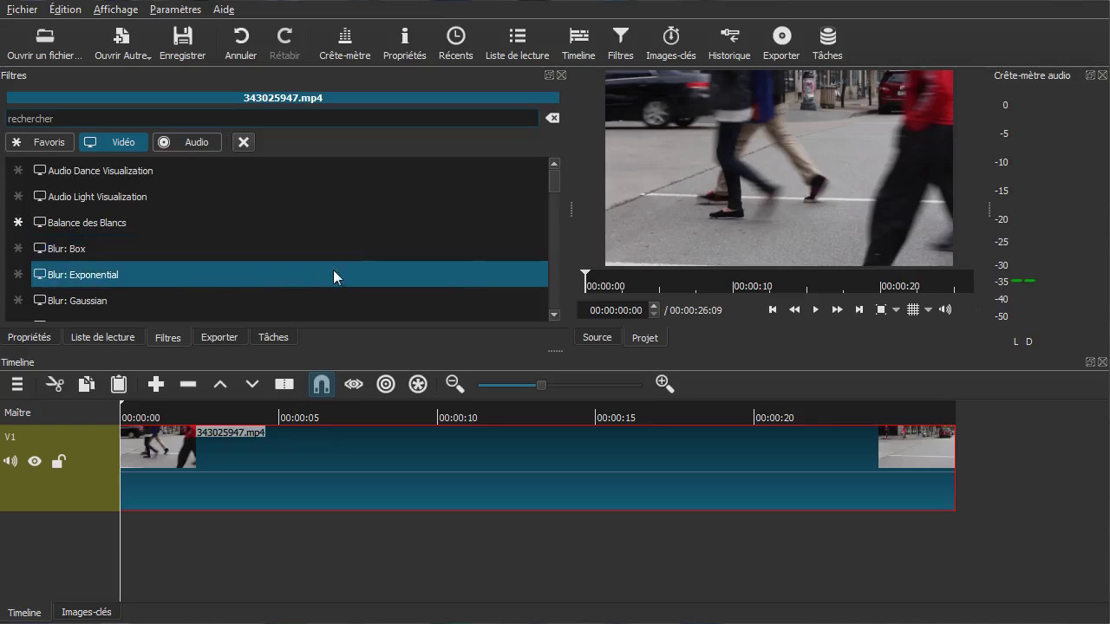
{"action": "scroll", "coordinate": [355, 260], "scroll_direction": "down", "scroll_amount": 1}
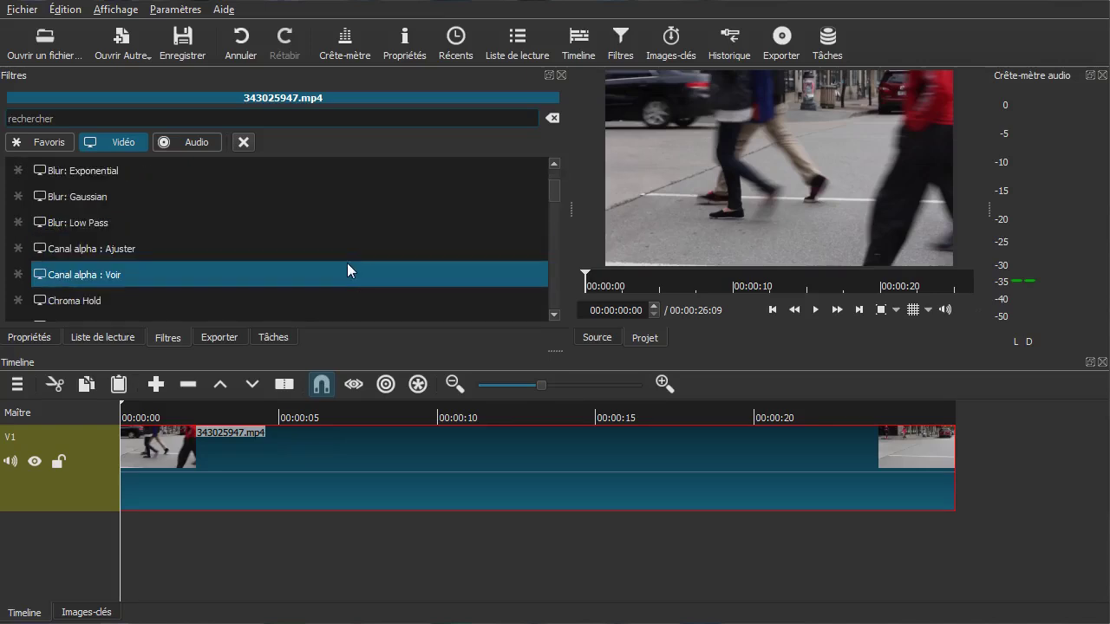
{"action": "scroll", "coordinate": [347, 263], "scroll_direction": "up", "scroll_amount": 1}
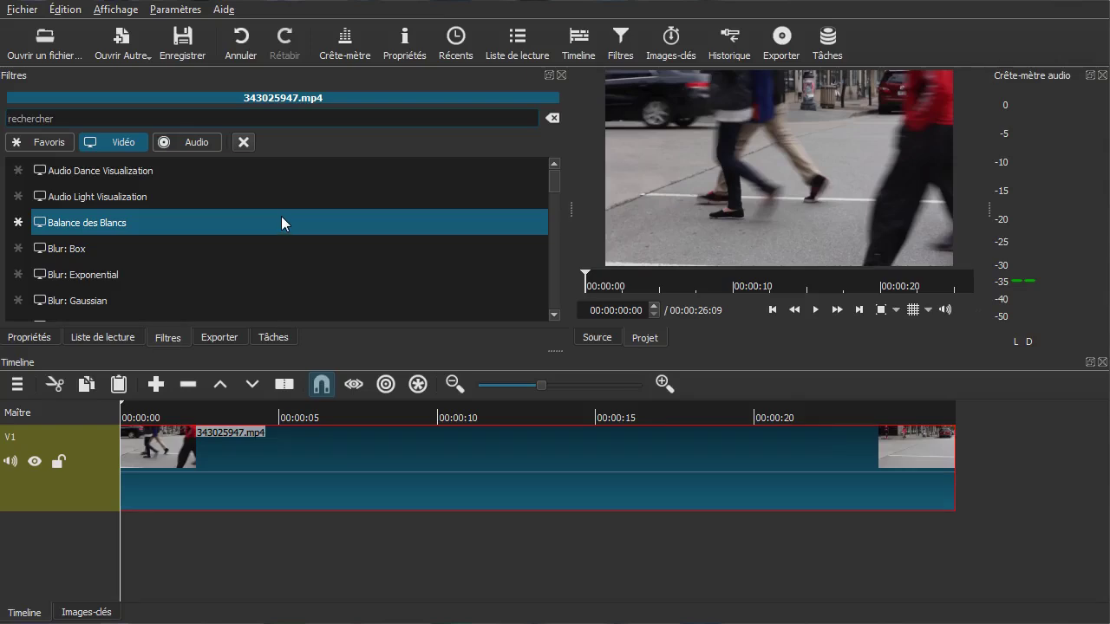
{"action": "scroll", "coordinate": [282, 218], "scroll_direction": "down", "scroll_amount": 1}
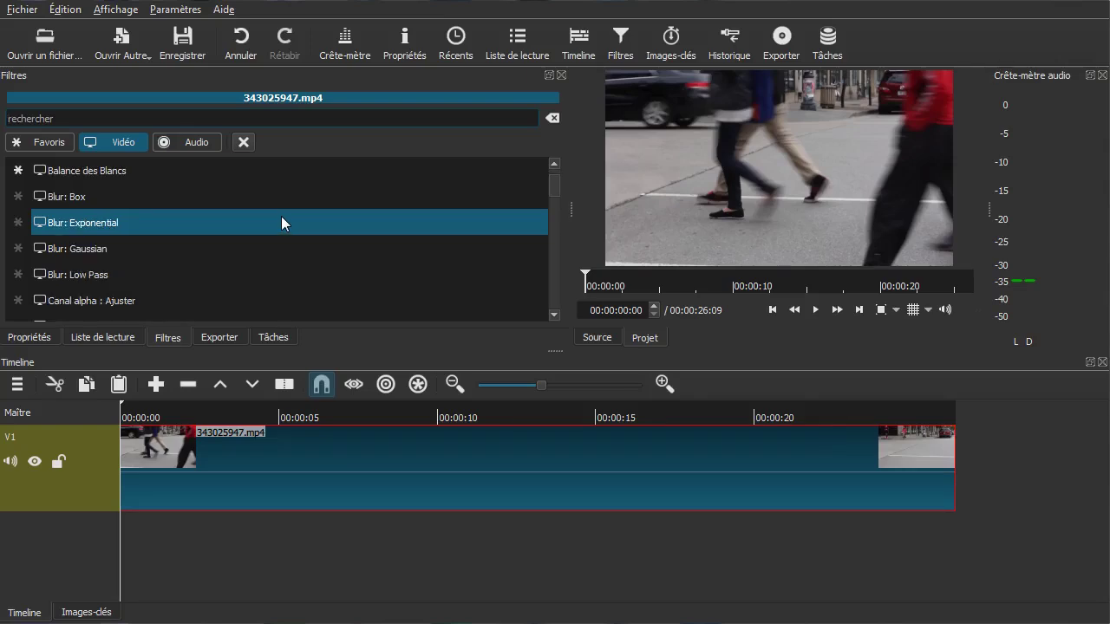
{"action": "left_click", "coordinate": [124, 249]}
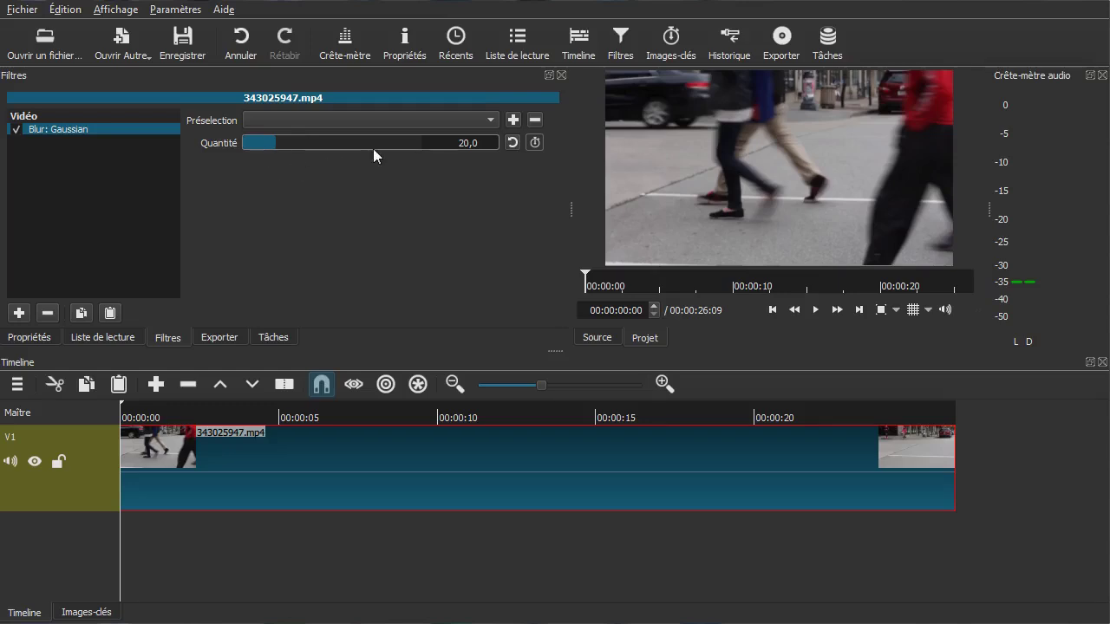
Set the Gaussian blur's Quantité to 68,1 with the playhead at 00:00:02:05, and enlarge the video preview
{"action": "left_click_drag", "start_coordinate": [204, 528], "coordinate": [189, 535]}
{"action": "left_click_drag", "start_coordinate": [284, 143], "coordinate": [366, 147]}
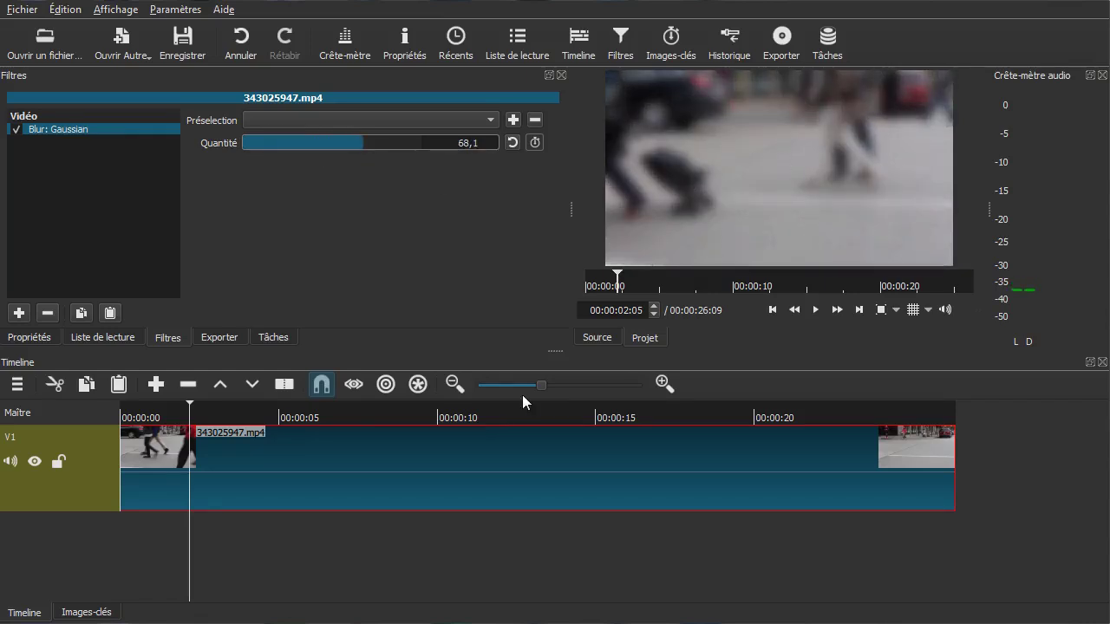
{"action": "left_click_drag", "start_coordinate": [547, 357], "coordinate": [557, 431]}
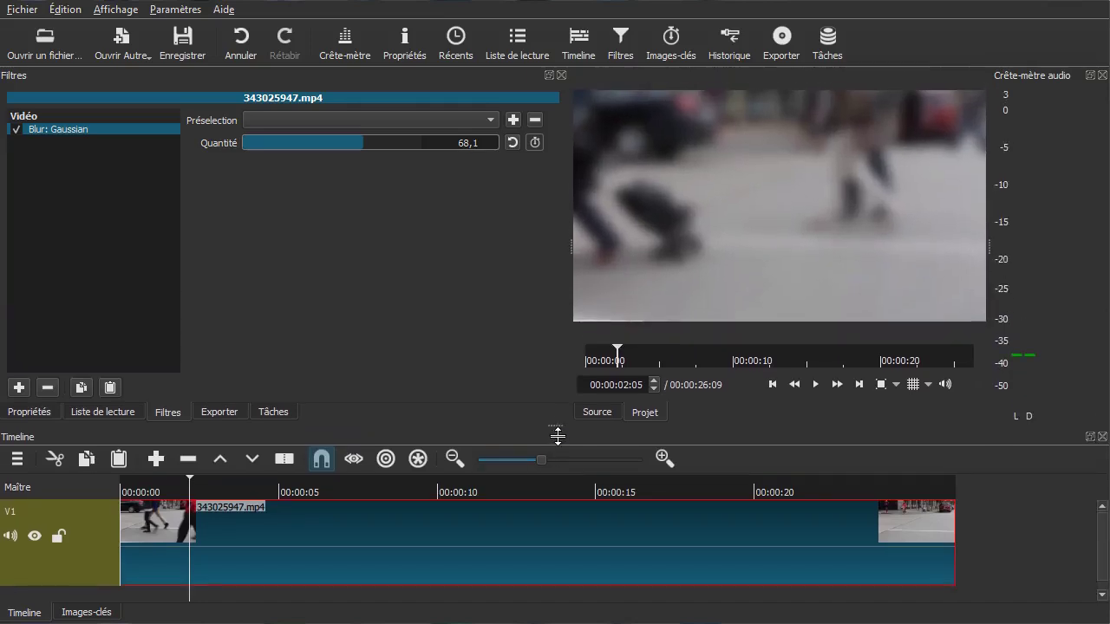
{"action": "left_click_drag", "start_coordinate": [988, 247], "coordinate": [1048, 247]}
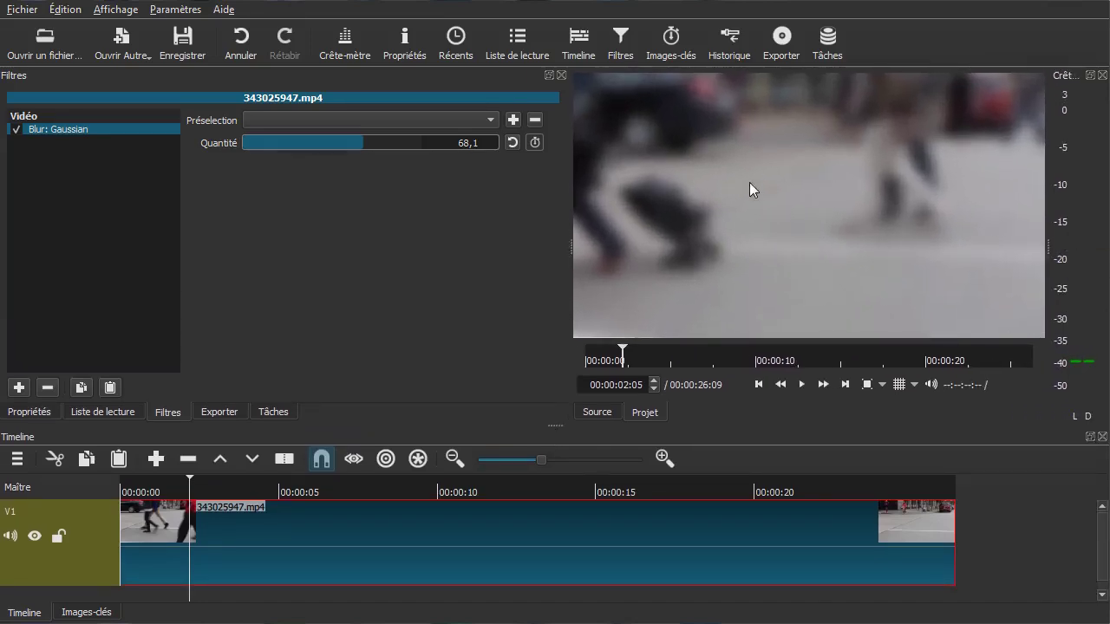
Set the Gaussian blur's Quantité to 85,7, then reset it to its default value
{"action": "left_click_drag", "start_coordinate": [343, 146], "coordinate": [262, 143]}
{"action": "left_click_drag", "start_coordinate": [373, 141], "coordinate": [401, 142]}
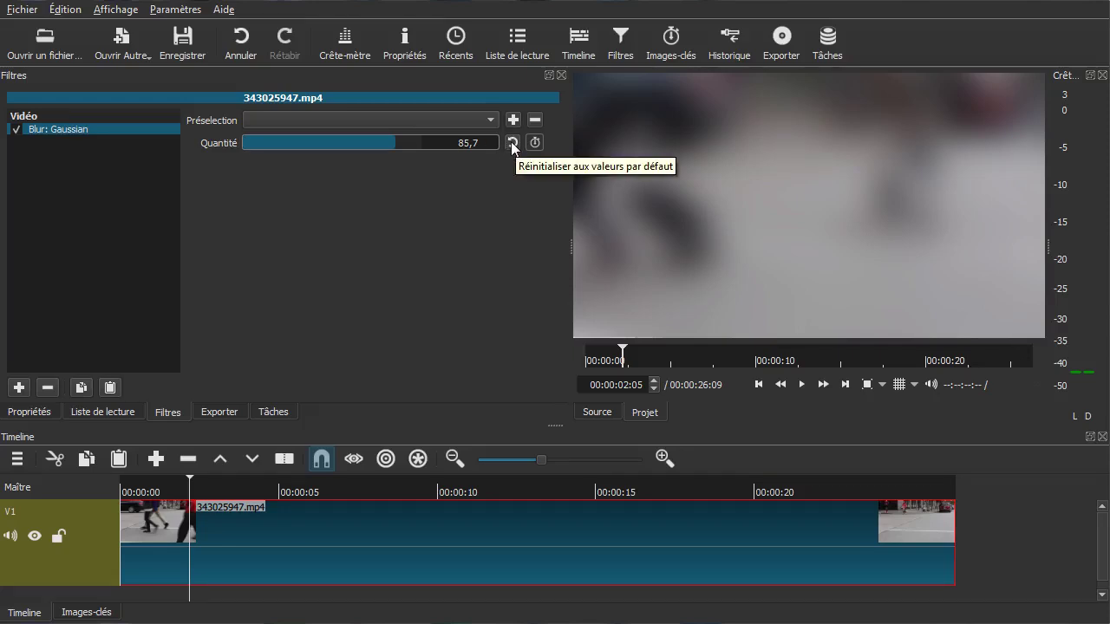
{"action": "left_click", "coordinate": [511, 143]}
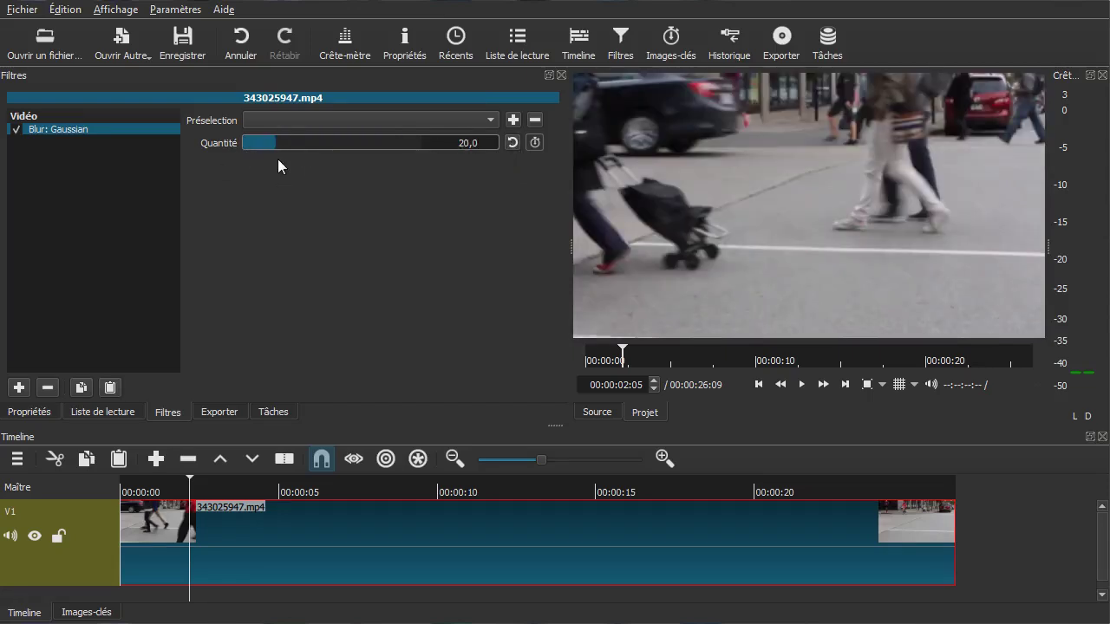
Compare the clip with the Gaussian blur disabled and enabled at Quantité 66,7, and remove the filter
{"action": "left_click", "coordinate": [16, 130]}
{"action": "left_click", "coordinate": [16, 131]}
{"action": "left_click", "coordinate": [363, 142]}
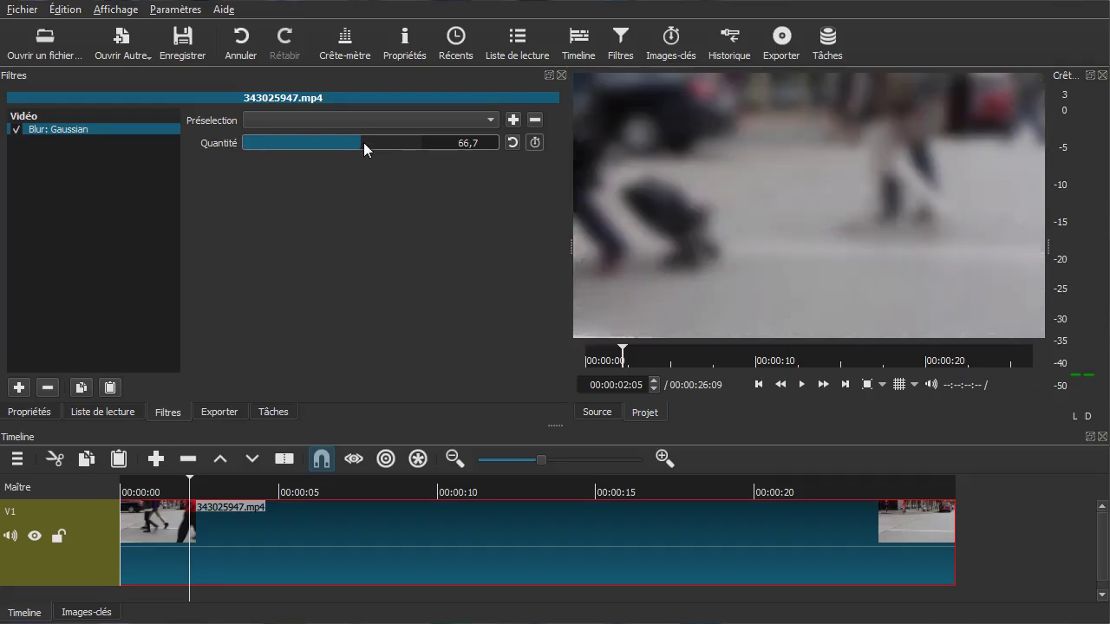
{"action": "left_click", "coordinate": [16, 130]}
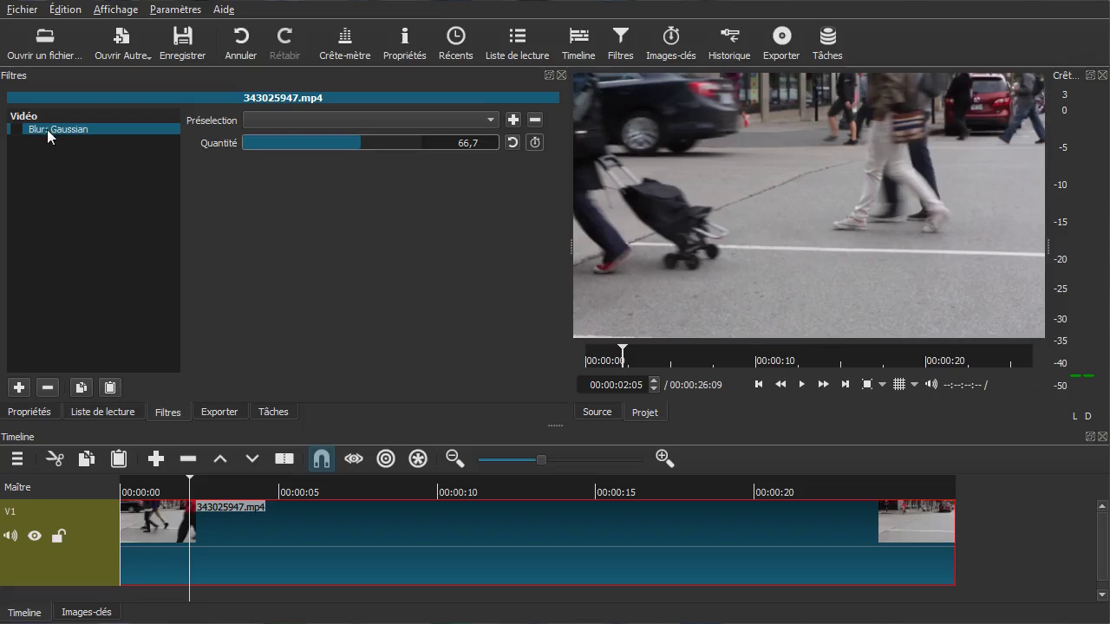
{"action": "left_click", "coordinate": [16, 130]}
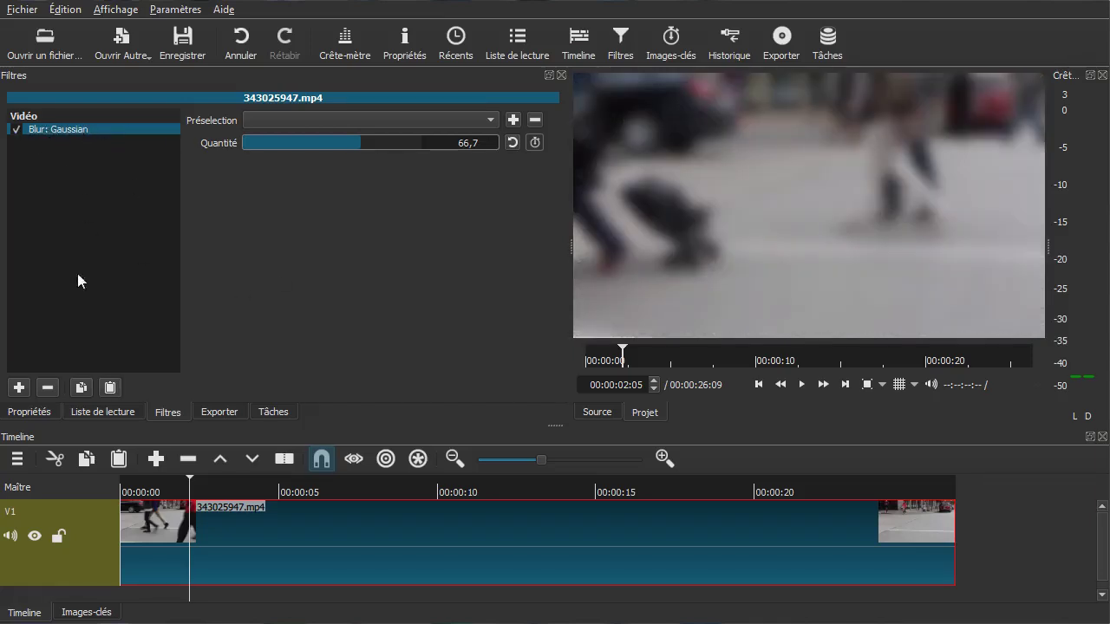
{"action": "left_click", "coordinate": [46, 391]}
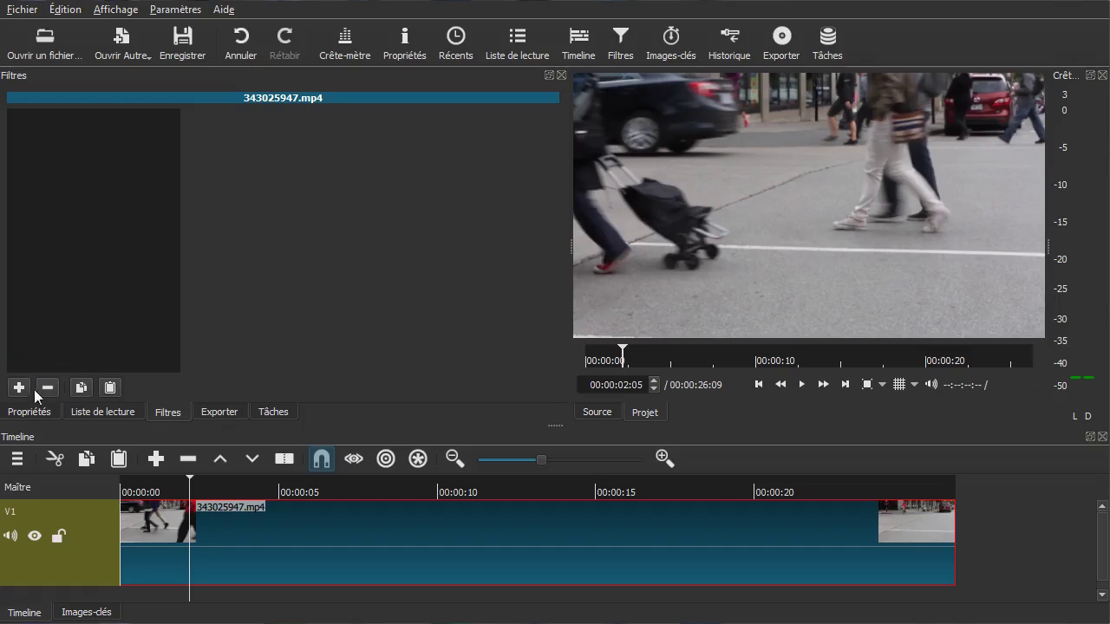
Try the Inverser les couleurs video filter on the clip 343025947.mp4 and remove it again
{"action": "left_click", "coordinate": [19, 389]}
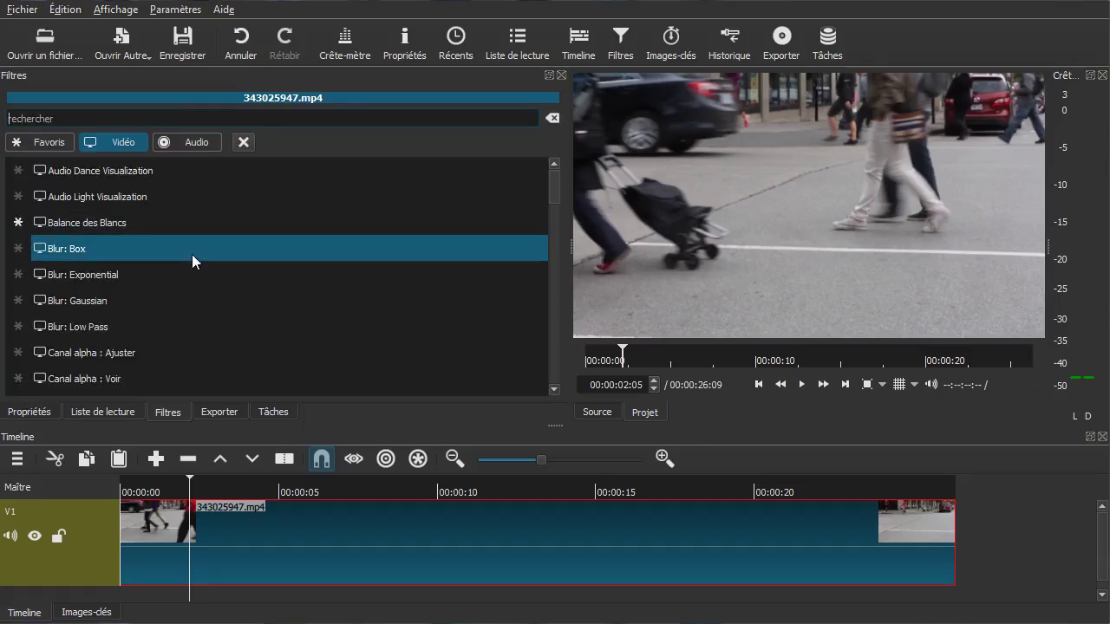
{"action": "scroll", "coordinate": [208, 303], "scroll_direction": "down", "scroll_amount": 1}
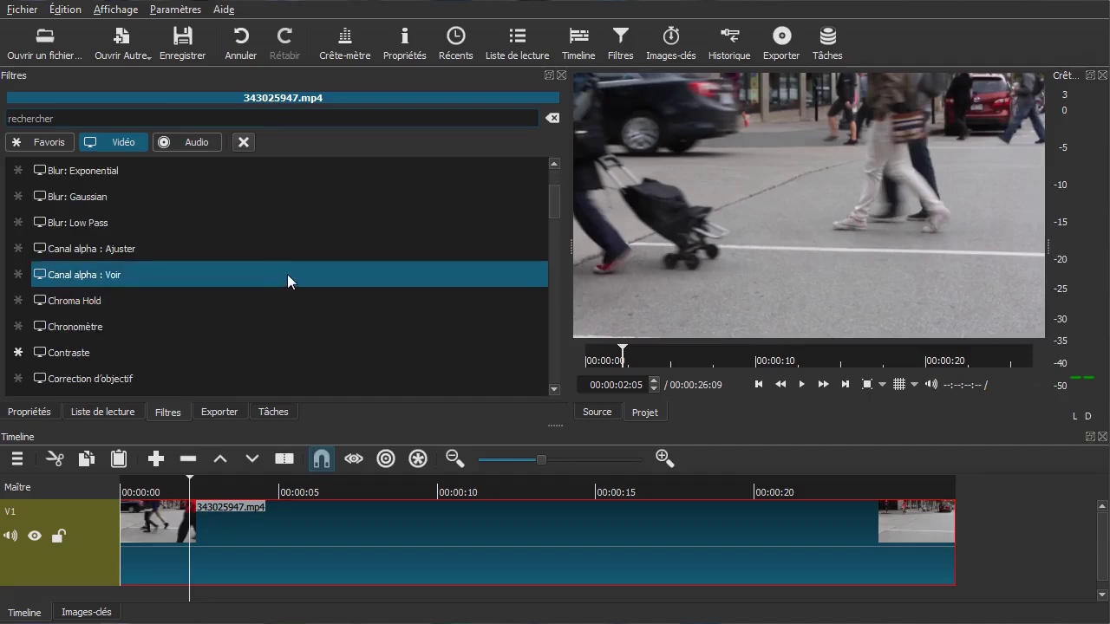
{"action": "scroll", "coordinate": [291, 273], "scroll_direction": "down", "scroll_amount": 1}
{"action": "scroll", "coordinate": [297, 277], "scroll_direction": "down", "scroll_amount": 4}
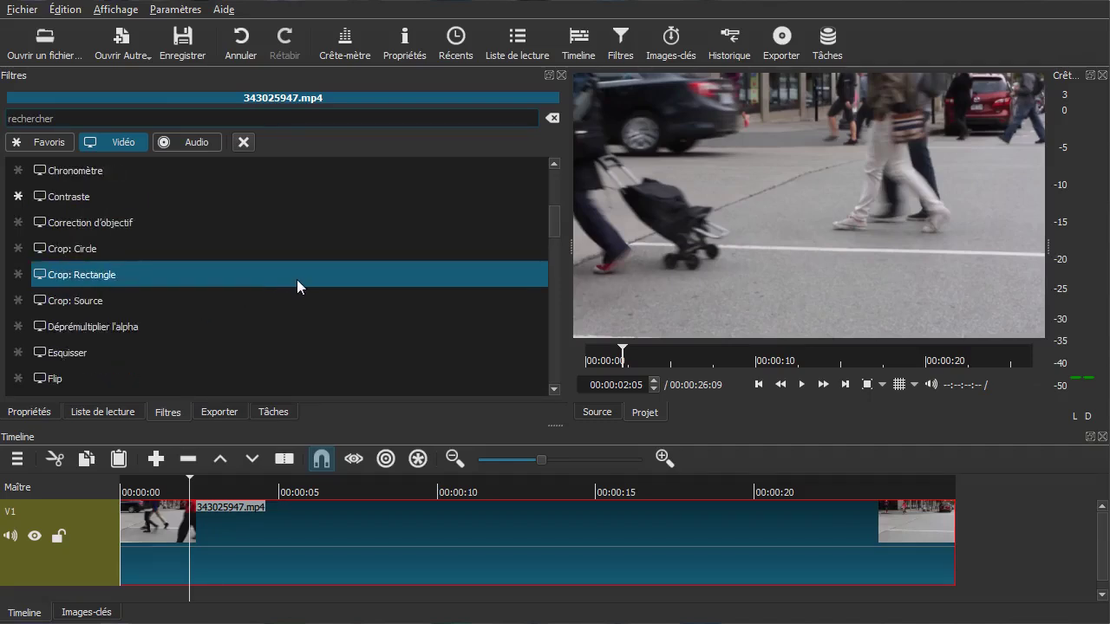
{"action": "scroll", "coordinate": [297, 280], "scroll_direction": "down", "scroll_amount": 2}
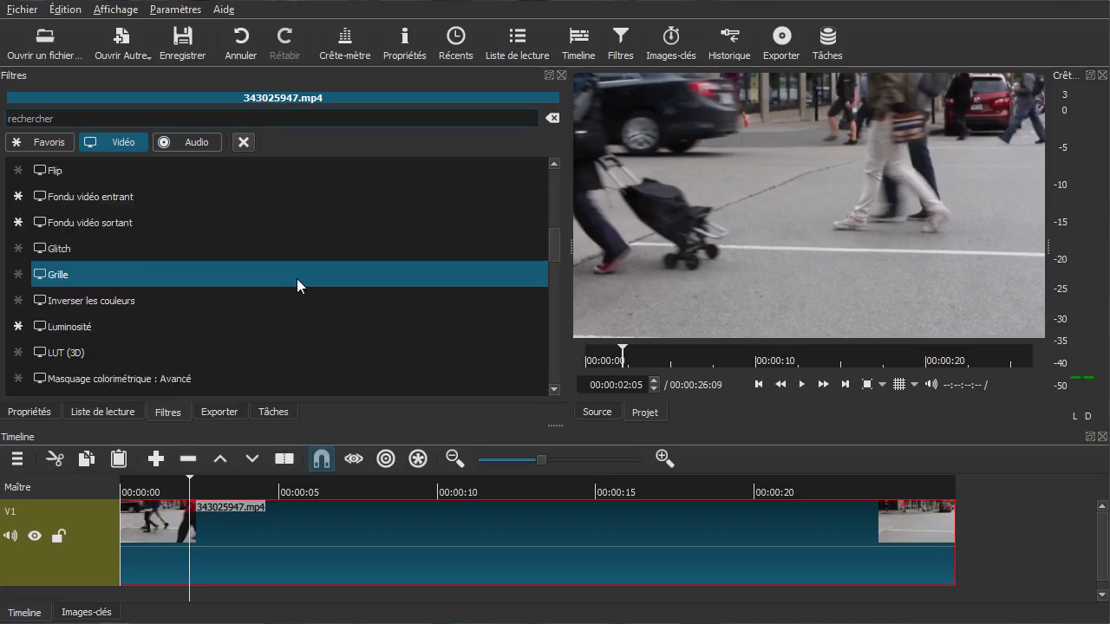
{"action": "scroll", "coordinate": [296, 279], "scroll_direction": "down", "scroll_amount": 1}
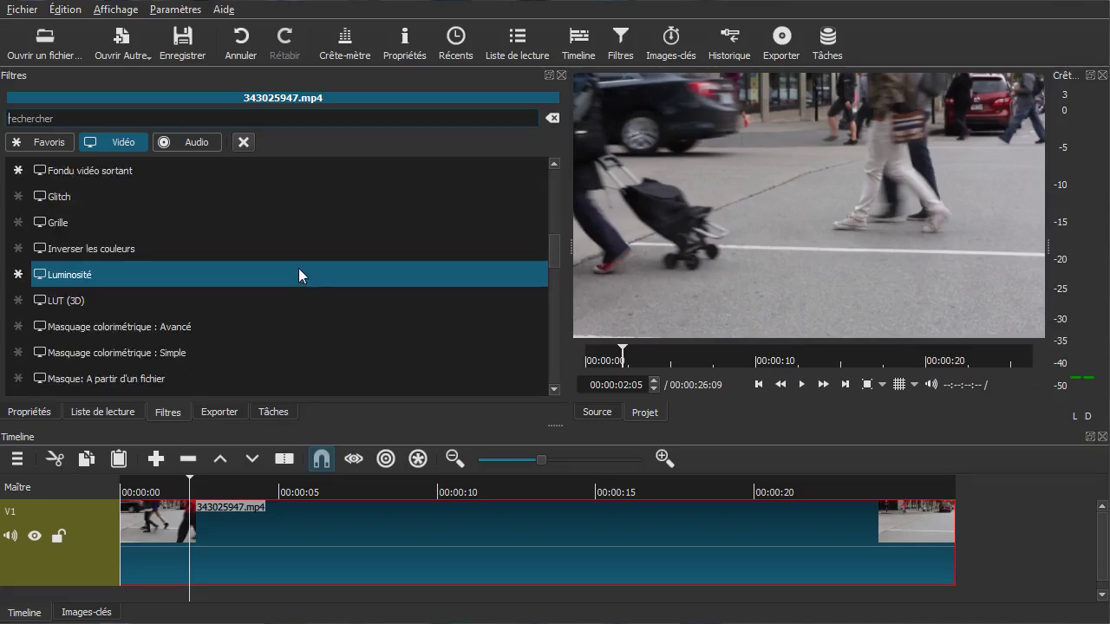
{"action": "left_click", "coordinate": [83, 249]}
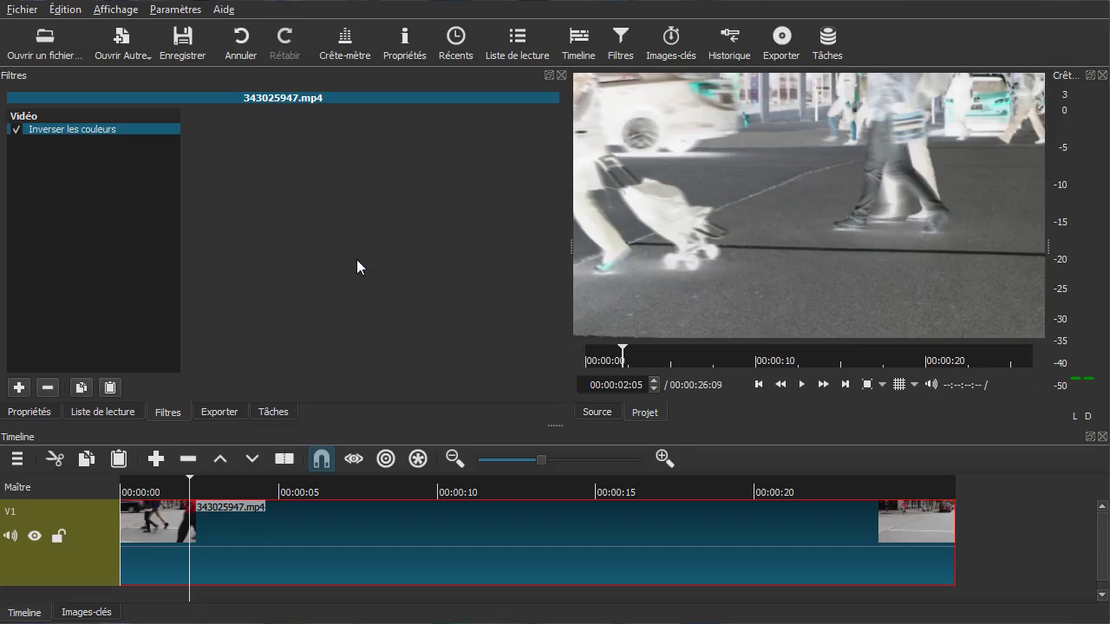
{"action": "left_click", "coordinate": [49, 386]}
Try the Flip video filter on the clip 343025947.mp4 and remove it again
{"action": "left_click", "coordinate": [19, 387]}
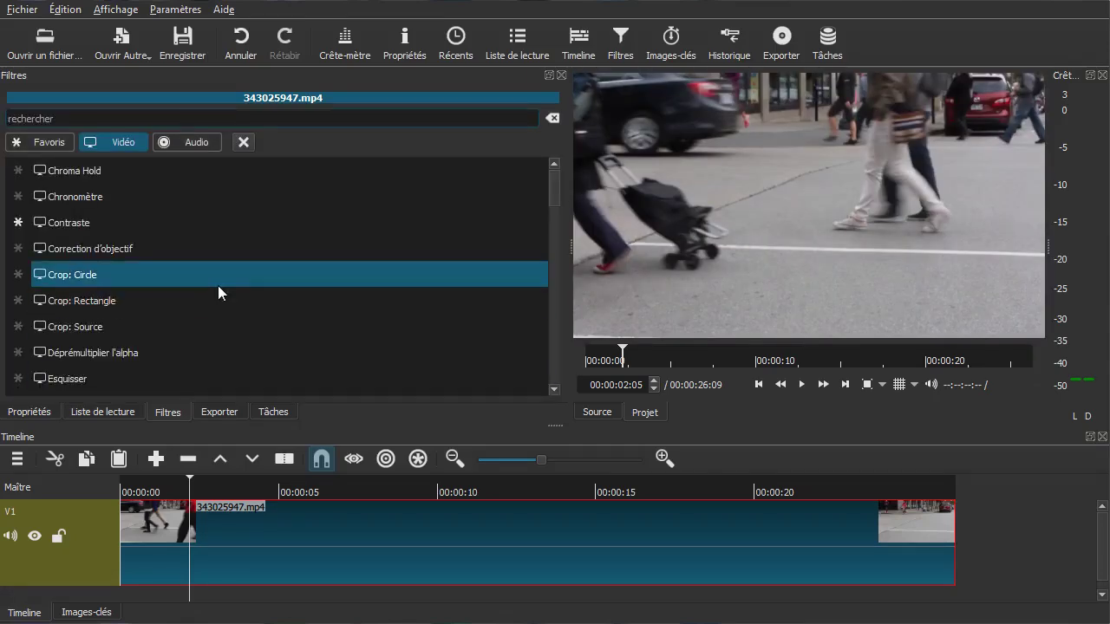
{"action": "scroll", "coordinate": [218, 291], "scroll_direction": "down", "scroll_amount": 2}
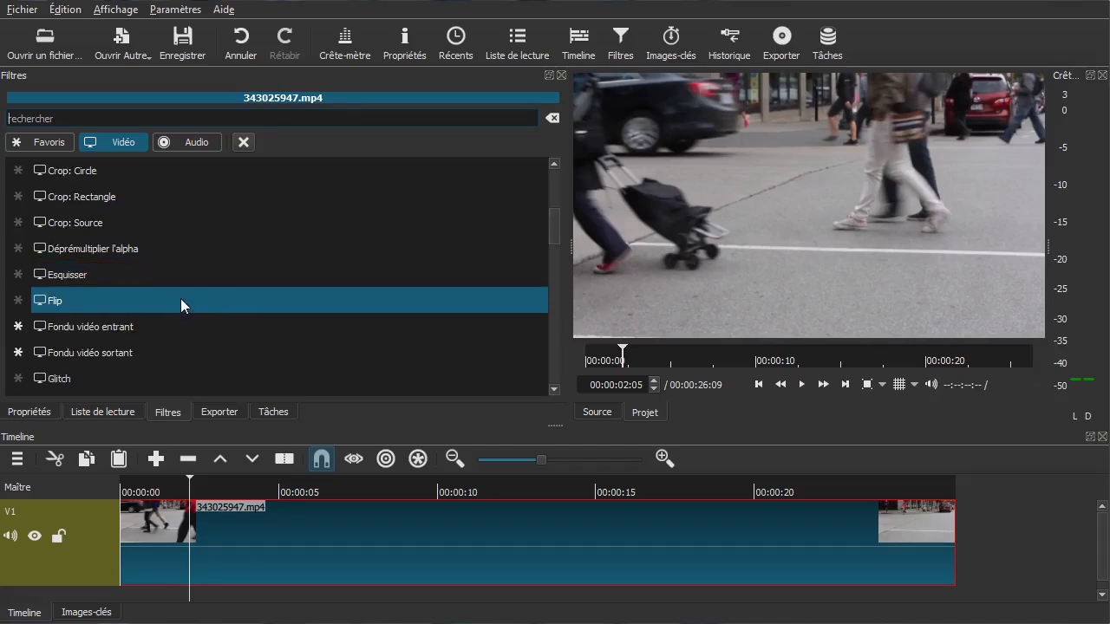
{"action": "left_click", "coordinate": [110, 300]}
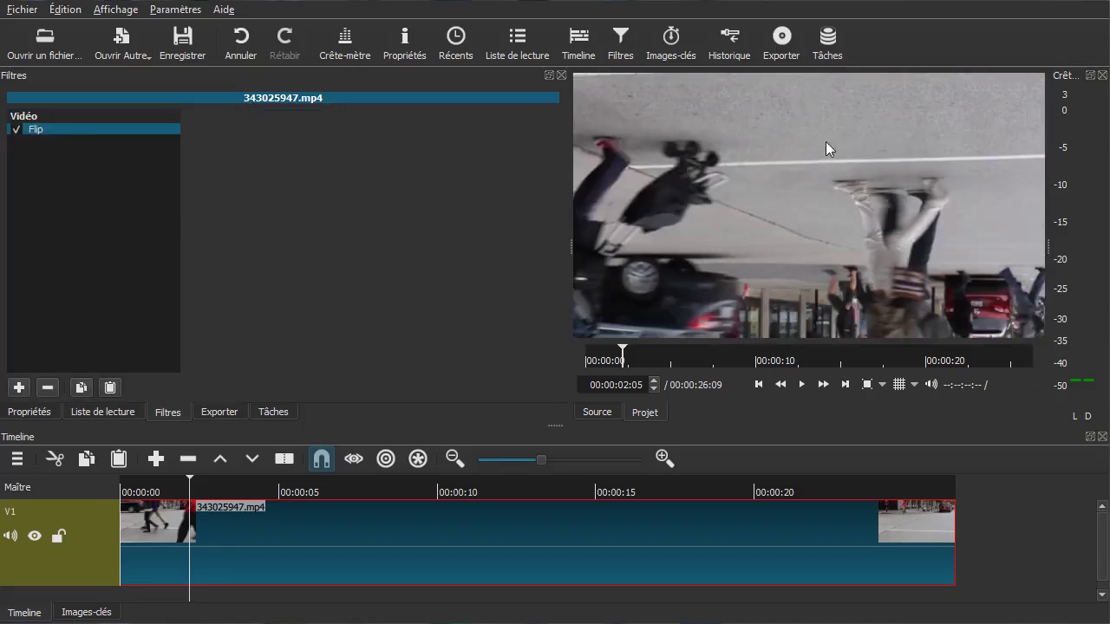
{"action": "left_click", "coordinate": [47, 388]}
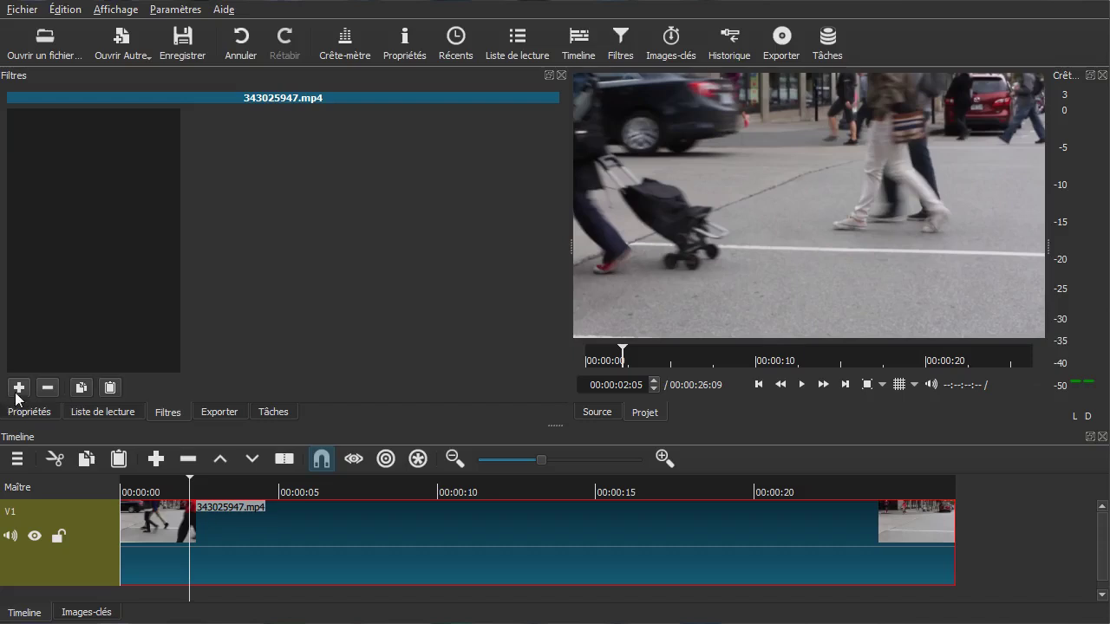
Add the Niveaux video filter to the clip 343025947.mp4
{"action": "left_click", "coordinate": [18, 388]}
{"action": "scroll", "coordinate": [203, 268], "scroll_direction": "down", "scroll_amount": 1}
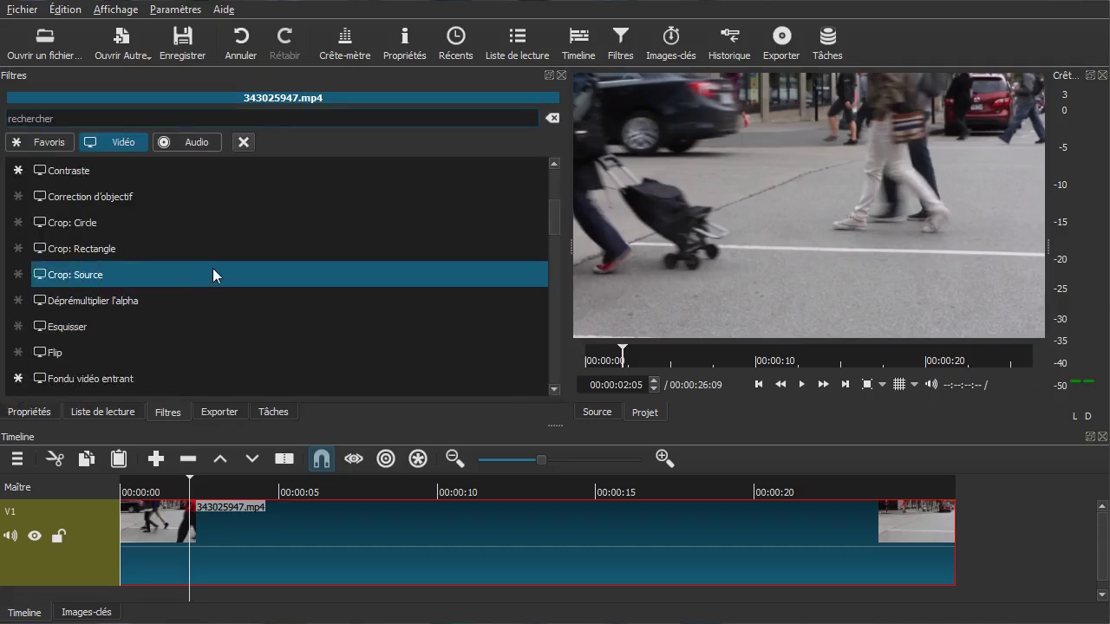
{"action": "scroll", "coordinate": [214, 267], "scroll_direction": "down", "scroll_amount": 4}
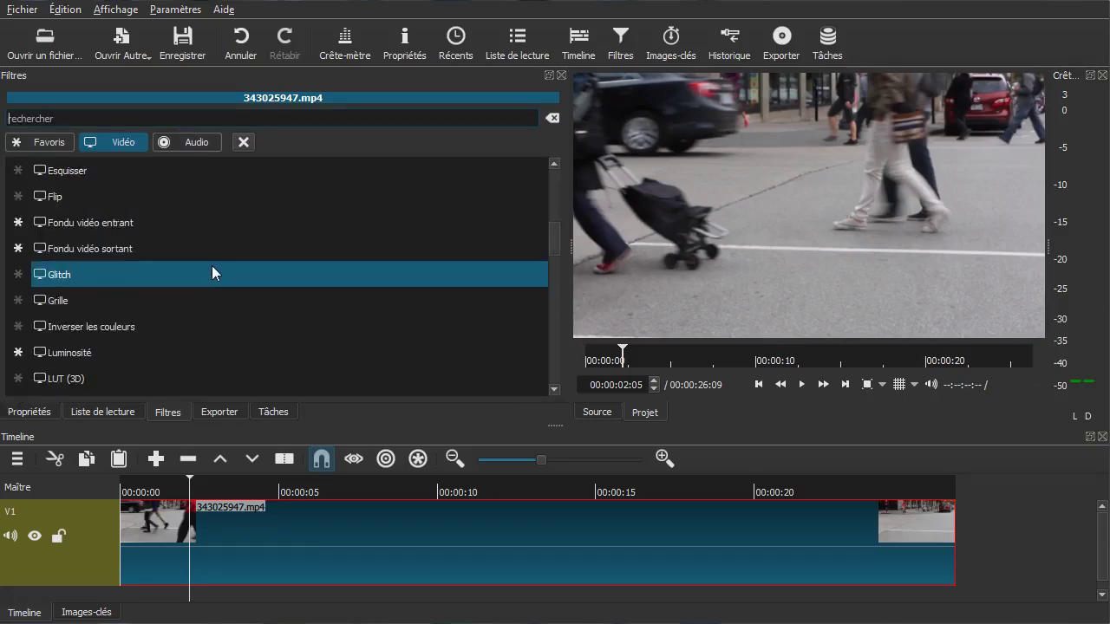
{"action": "scroll", "coordinate": [212, 274], "scroll_direction": "down", "scroll_amount": 4}
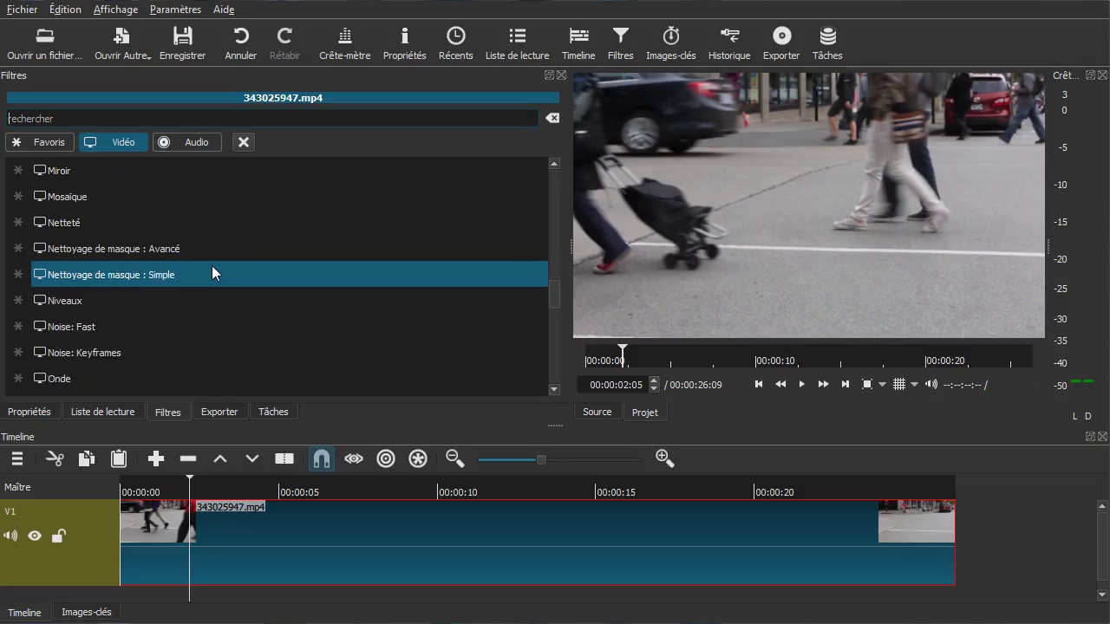
{"action": "left_click", "coordinate": [65, 300]}
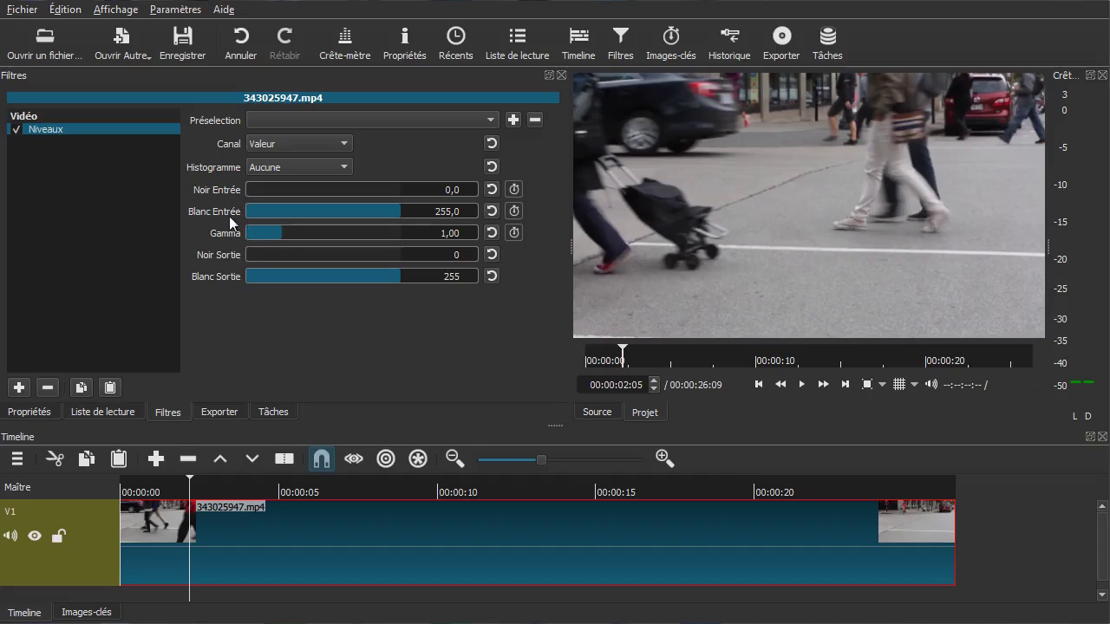
Review the Canal and Histogramme options of the Niveaux filter without changing them
{"action": "left_click", "coordinate": [300, 144]}
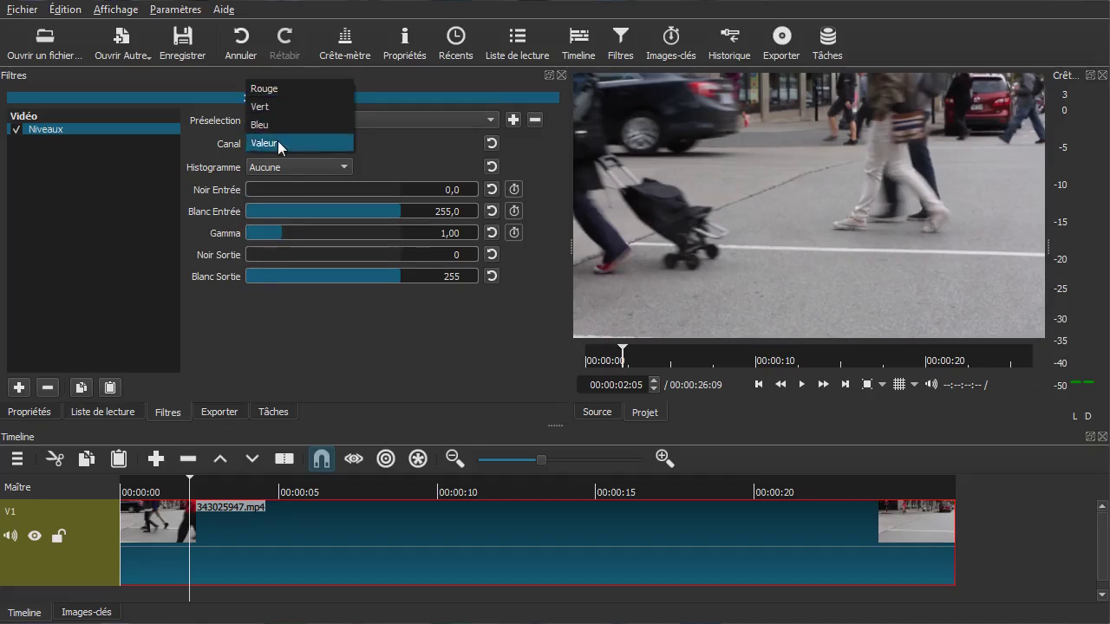
{"action": "left_click", "coordinate": [387, 147]}
{"action": "left_click", "coordinate": [324, 169]}
{"action": "left_click", "coordinate": [323, 168]}
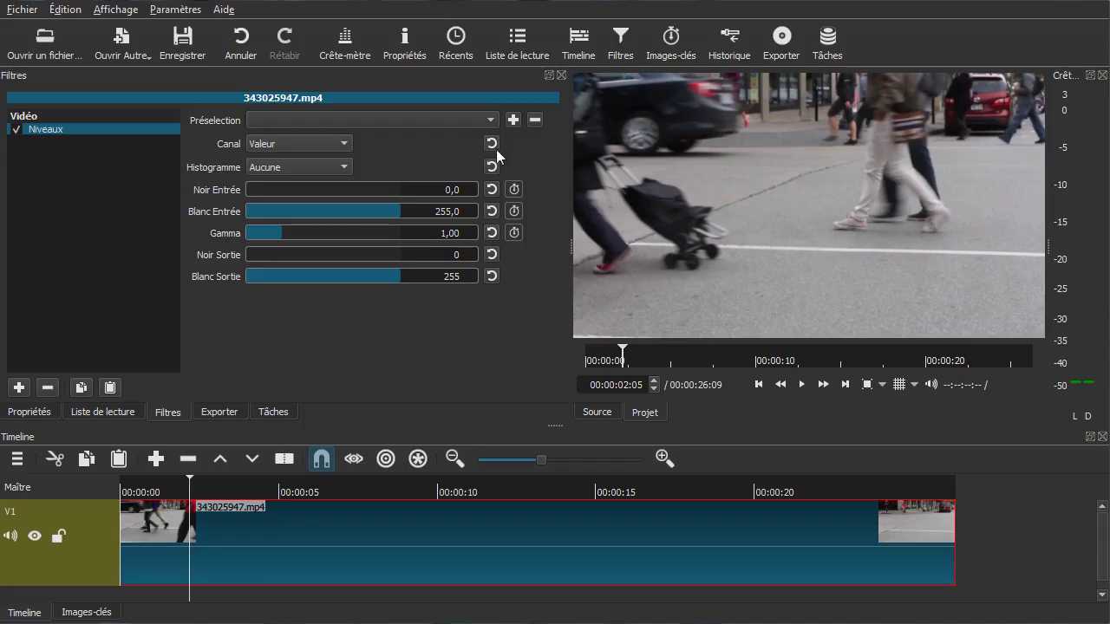
Set the Niveaux filter's Noir Entrée to 74,3, Blanc Entrée to 166,7, Gamma to 2,16, Noir Sortie to 146 and Blanc Sortie to 161
{"action": "mouse_move", "coordinate": [301, 189]}
{"action": "left_mouse_down"}
{"action": "mouse_move", "coordinate": [317, 188]}
{"action": "mouse_move", "coordinate": [295, 193]}
{"action": "left_mouse_up"}
{"action": "left_click_drag", "start_coordinate": [367, 210], "coordinate": [335, 254]}
{"action": "left_click", "coordinate": [312, 232]}
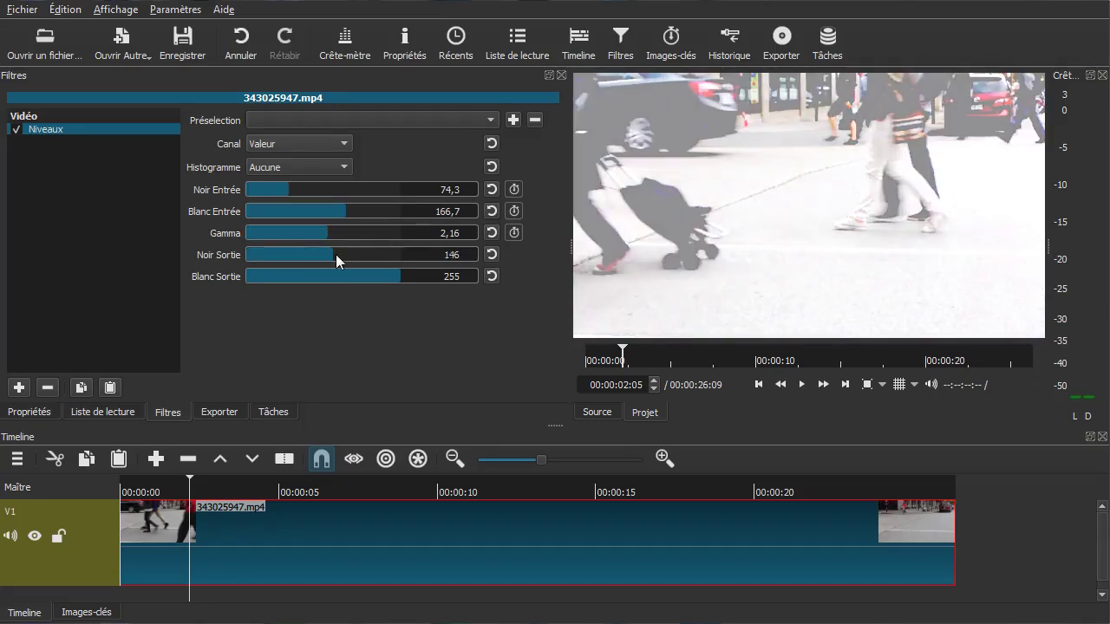
{"action": "left_click", "coordinate": [328, 276]}
{"action": "left_click", "coordinate": [343, 276]}
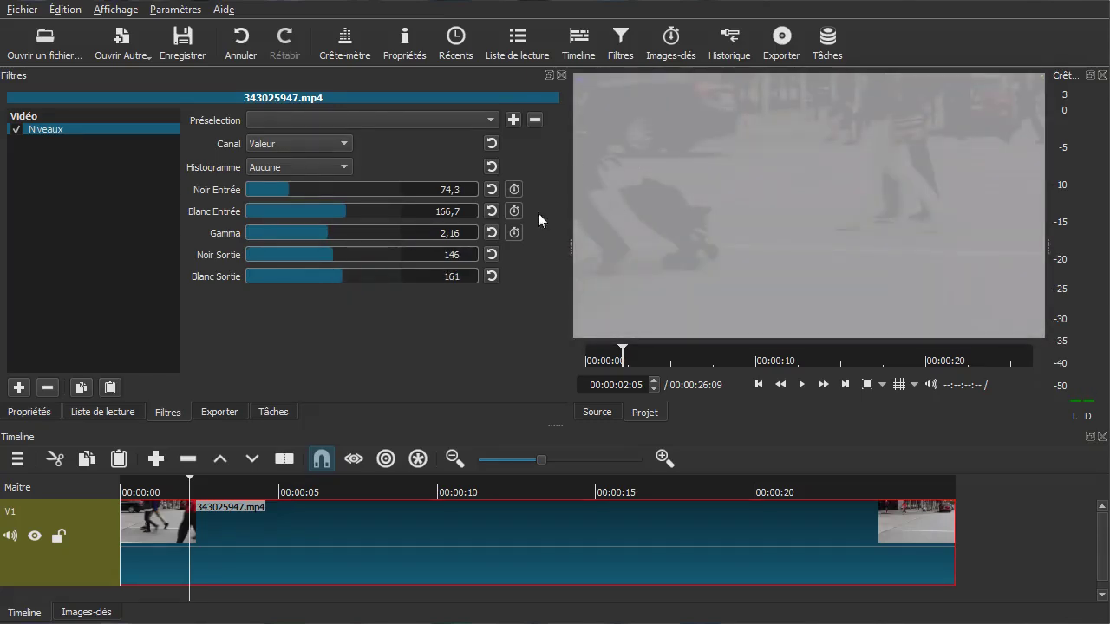
Reset the Niveaux filter's Noir Entrée, Blanc Entrée, Noir Sortie and Blanc Sortie to their default values
{"action": "left_click", "coordinate": [491, 189]}
{"action": "left_click", "coordinate": [491, 209]}
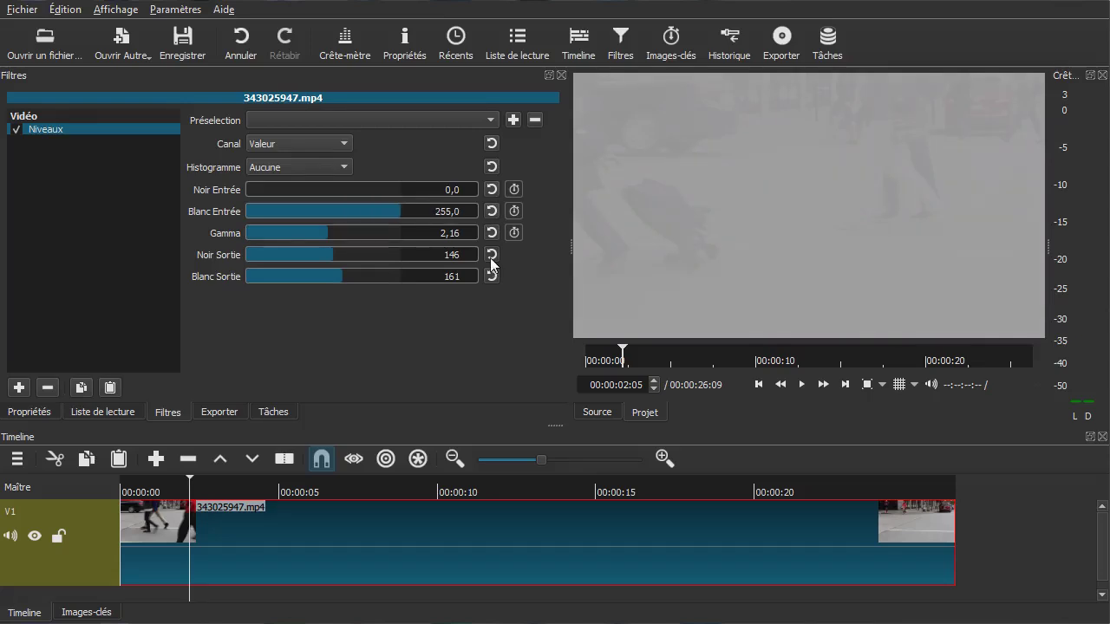
{"action": "left_click", "coordinate": [491, 255]}
{"action": "left_click", "coordinate": [491, 276]}
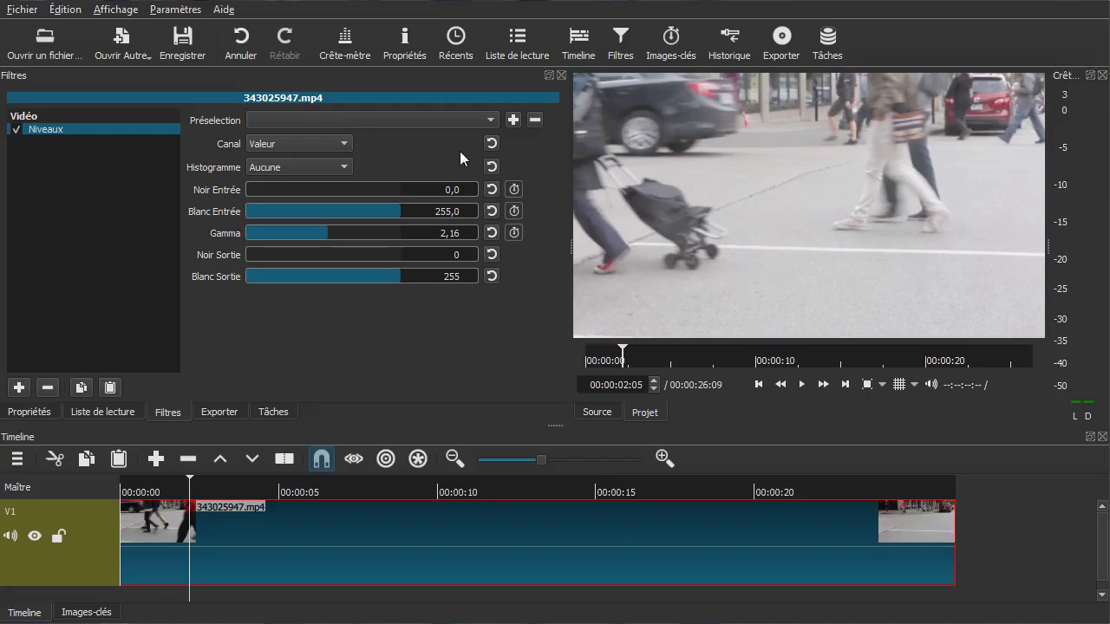
Set the Niveaux filter's Noir Entrée to 112,1, and look at the preset list and the preset-saving dialog without saving
{"action": "left_click", "coordinate": [446, 121]}
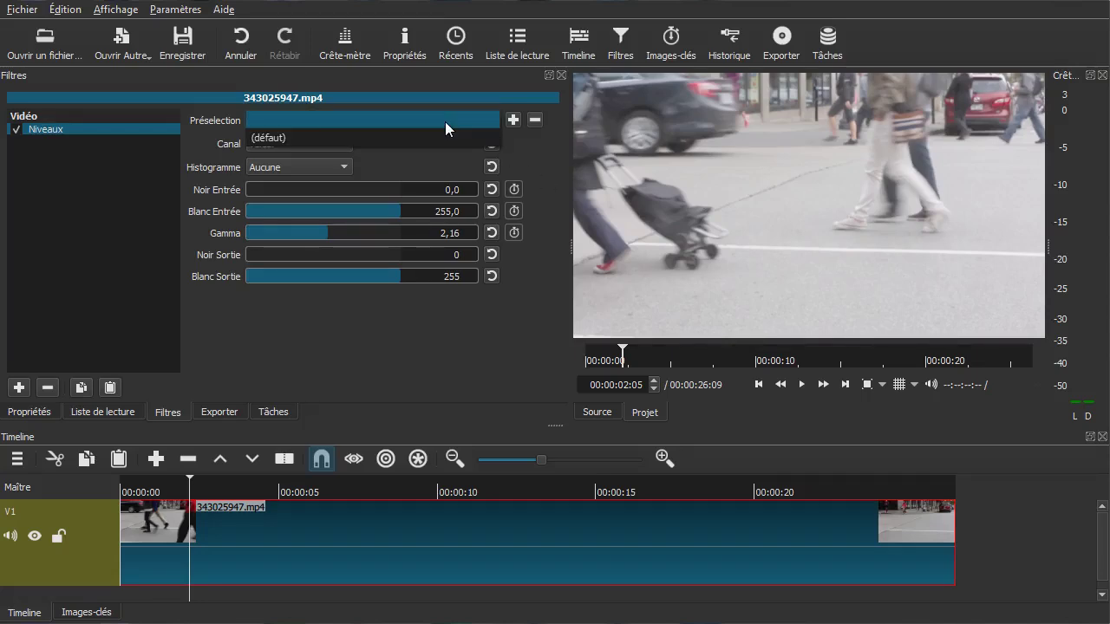
{"action": "left_click", "coordinate": [444, 121]}
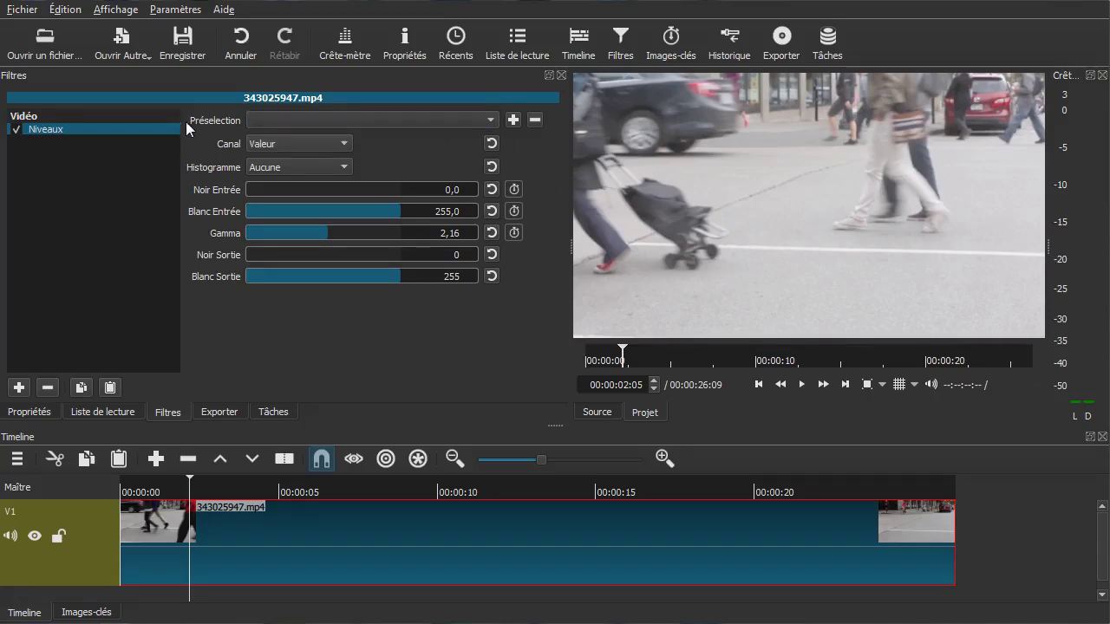
{"action": "left_click", "coordinate": [333, 189]}
{"action": "left_click", "coordinate": [515, 121]}
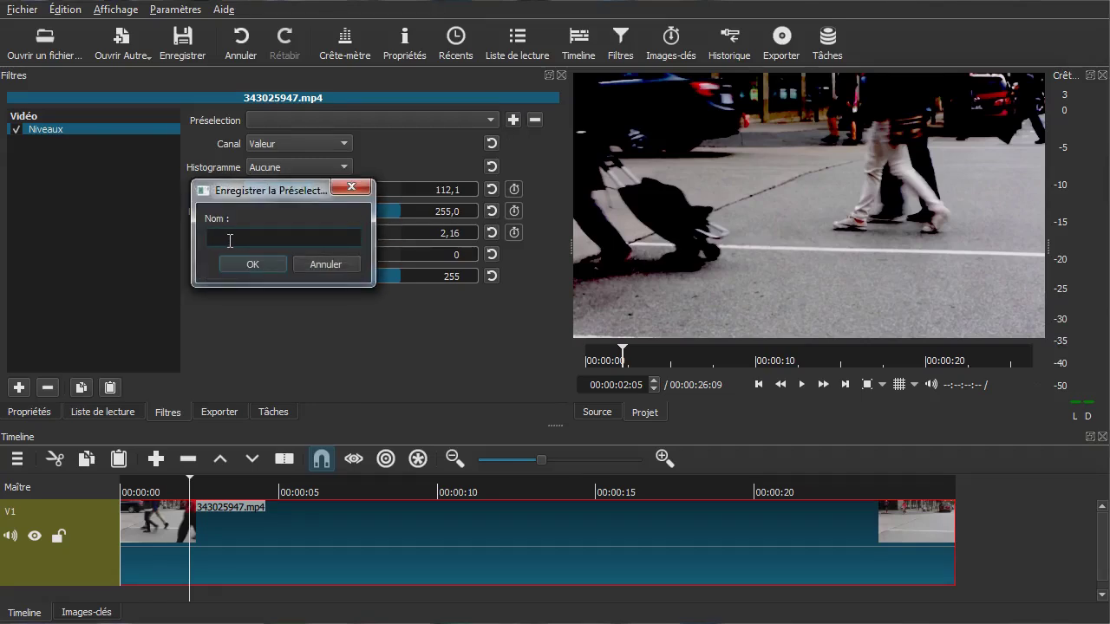
{"action": "left_click", "coordinate": [321, 260]}
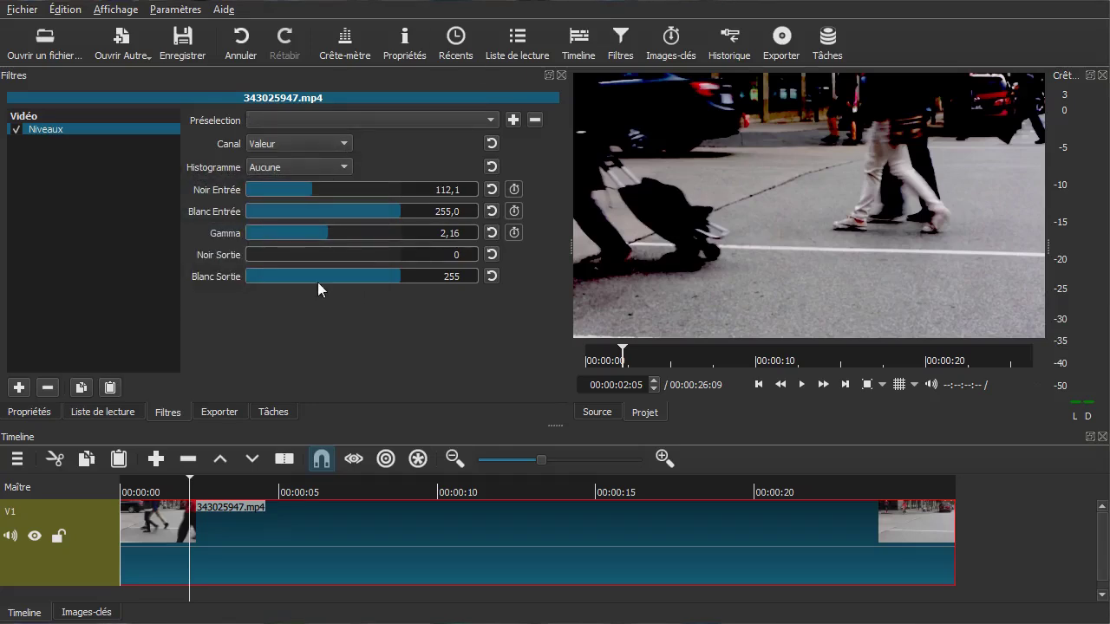
{"action": "left_click", "coordinate": [423, 126]}
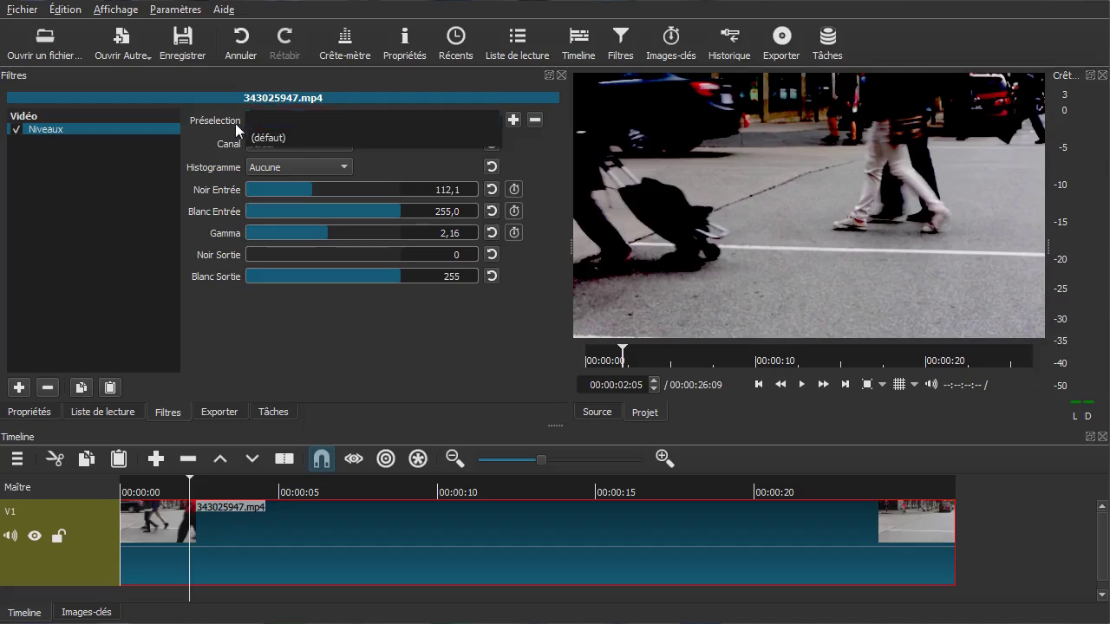
{"action": "left_click", "coordinate": [373, 362]}
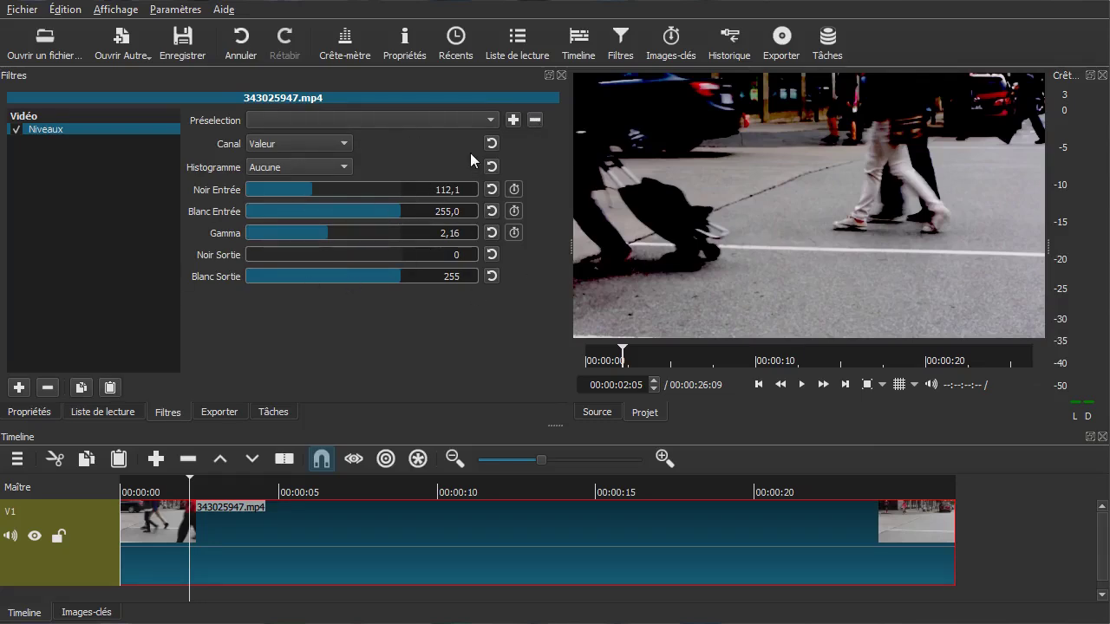
Remove the Niveaux filter from the clip and add the Teinte/Luminosité/Saturation video filter instead
{"action": "left_click", "coordinate": [41, 385]}
{"action": "left_click", "coordinate": [20, 387]}
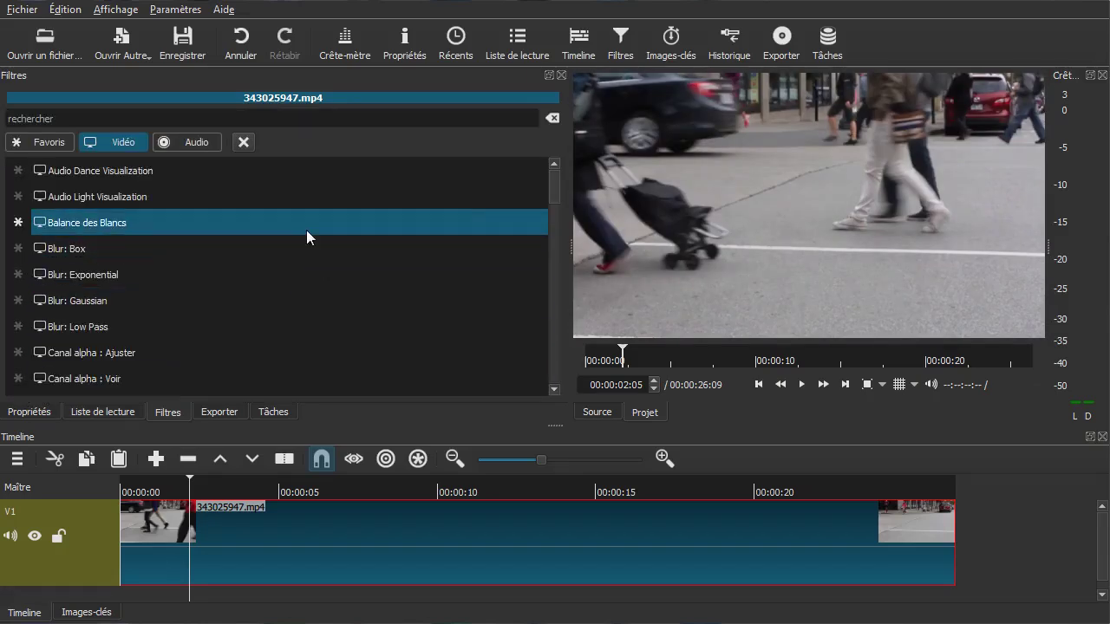
{"action": "scroll", "coordinate": [262, 271], "scroll_direction": "down", "scroll_amount": 4}
{"action": "scroll", "coordinate": [267, 269], "scroll_direction": "down", "scroll_amount": 6}
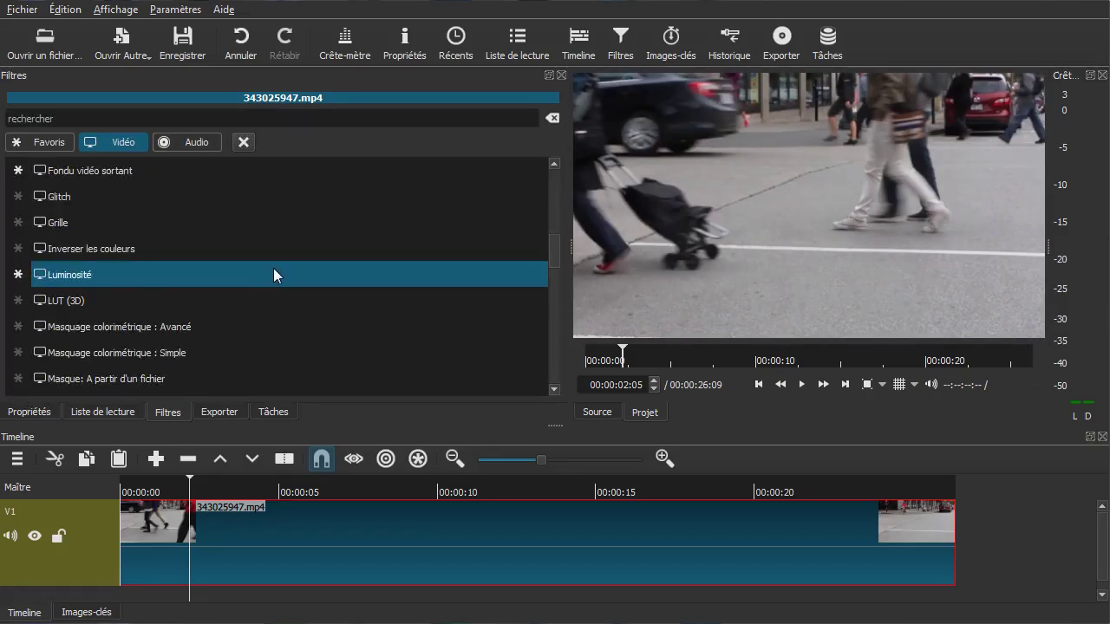
{"action": "scroll", "coordinate": [273, 274], "scroll_direction": "down", "scroll_amount": 3}
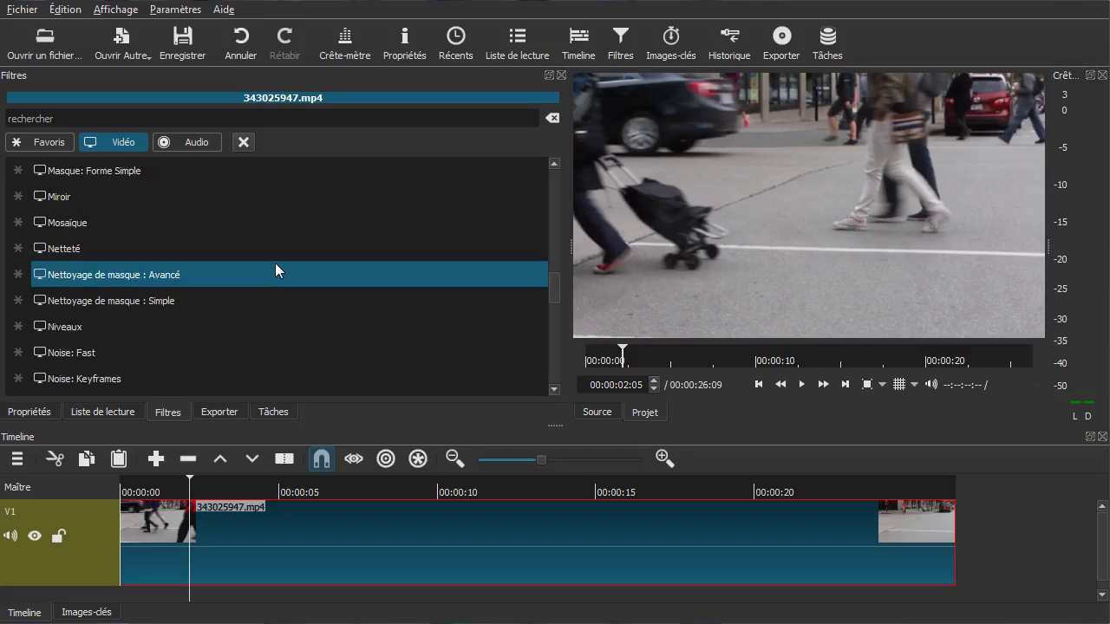
{"action": "scroll", "coordinate": [278, 268], "scroll_direction": "down", "scroll_amount": 3}
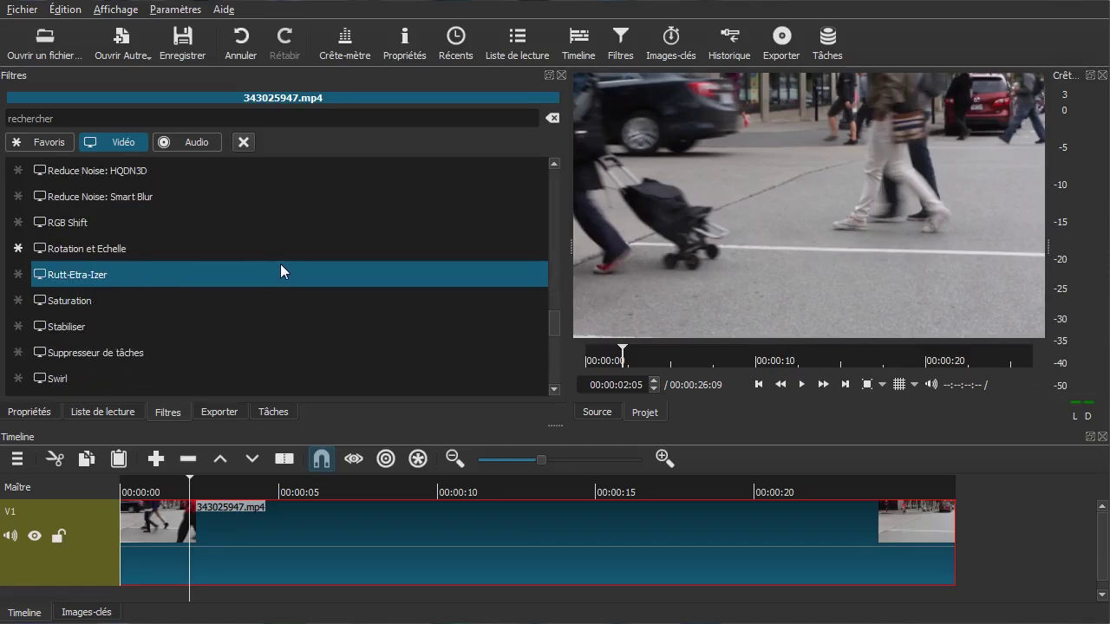
{"action": "scroll", "coordinate": [234, 312], "scroll_direction": "down", "scroll_amount": 2}
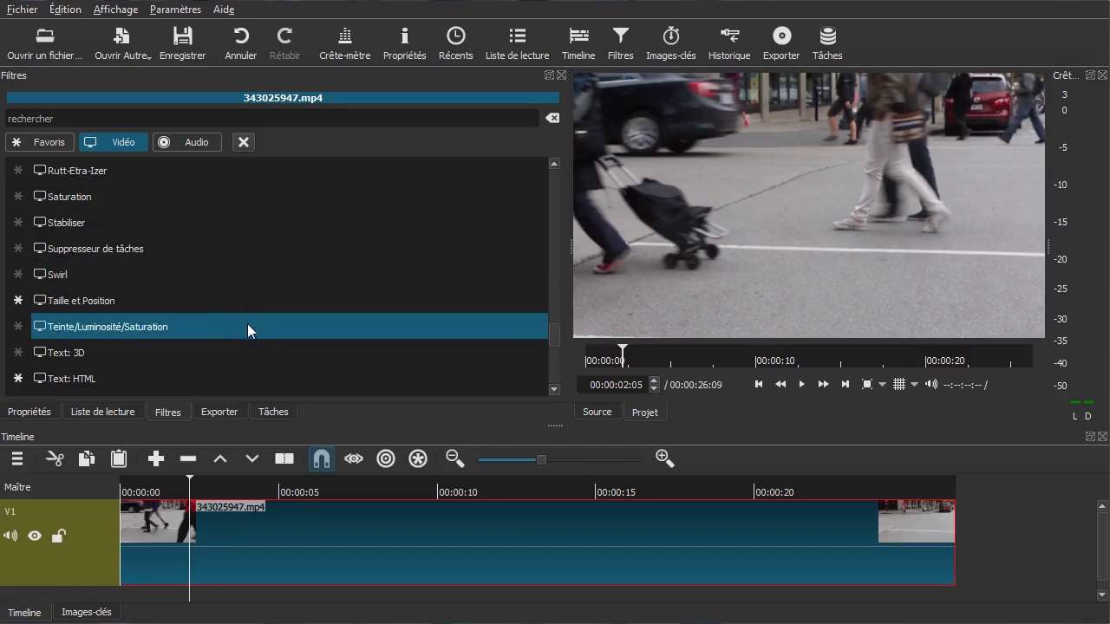
{"action": "left_click", "coordinate": [81, 326]}
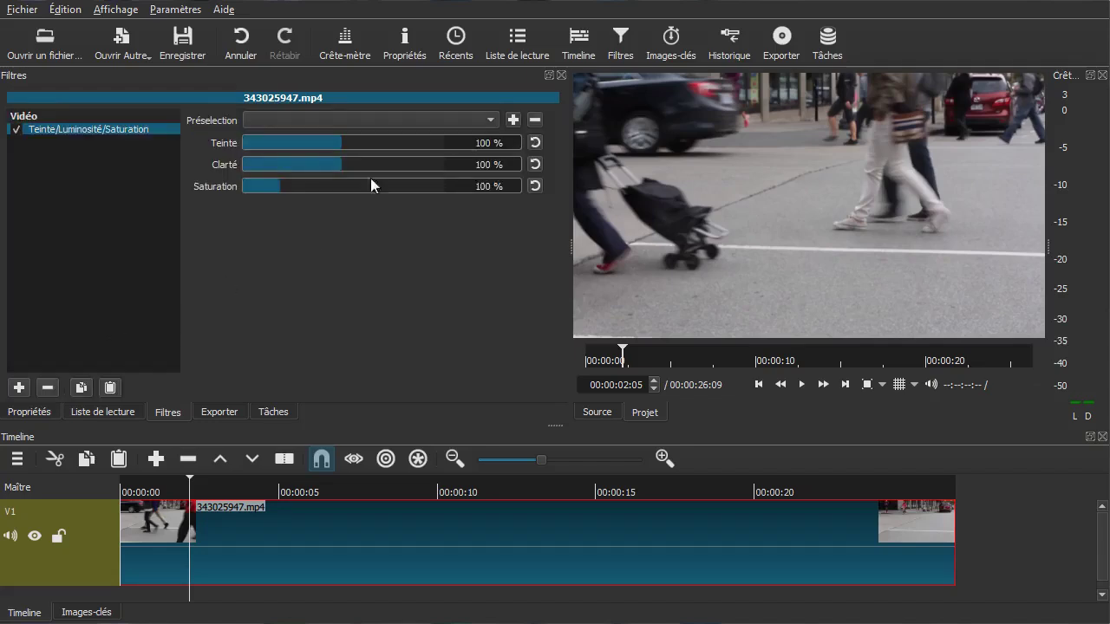
Set the filter's Teinte to 119 %, Clarté to 122 % and Saturation to about 314 %
{"action": "left_click_drag", "start_coordinate": [328, 145], "coordinate": [363, 129]}
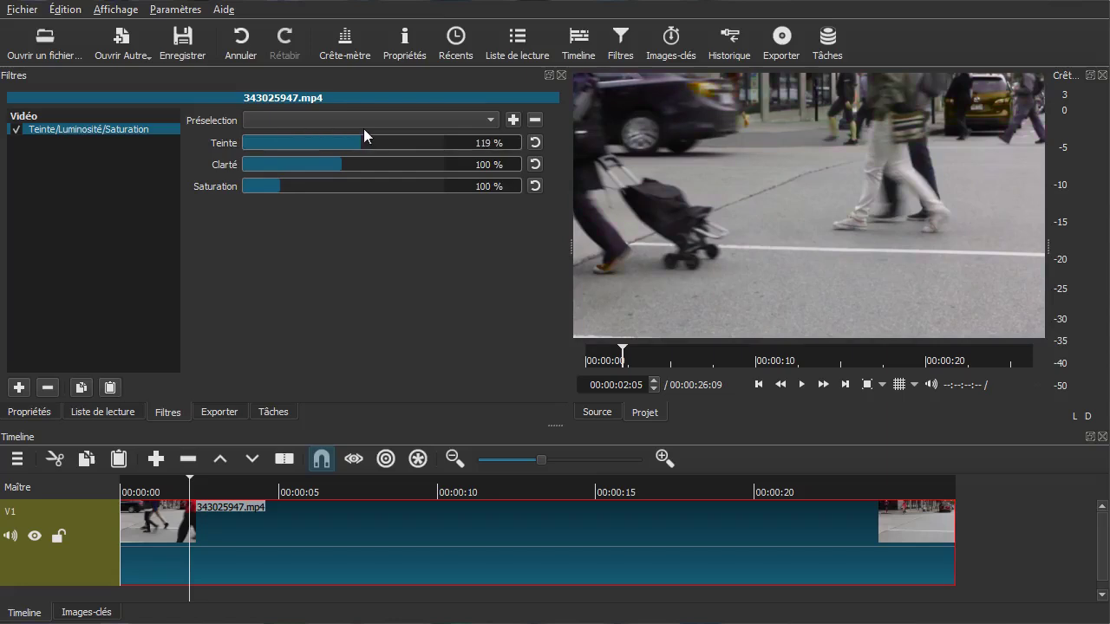
{"action": "mouse_move", "coordinate": [341, 164]}
{"action": "left_mouse_down"}
{"action": "mouse_move", "coordinate": [310, 166]}
{"action": "mouse_move", "coordinate": [373, 157]}
{"action": "mouse_move", "coordinate": [364, 161]}
{"action": "left_mouse_up"}
{"action": "left_click_drag", "start_coordinate": [315, 192], "coordinate": [303, 186]}
{"action": "left_click_drag", "start_coordinate": [392, 180], "coordinate": [370, 181]}
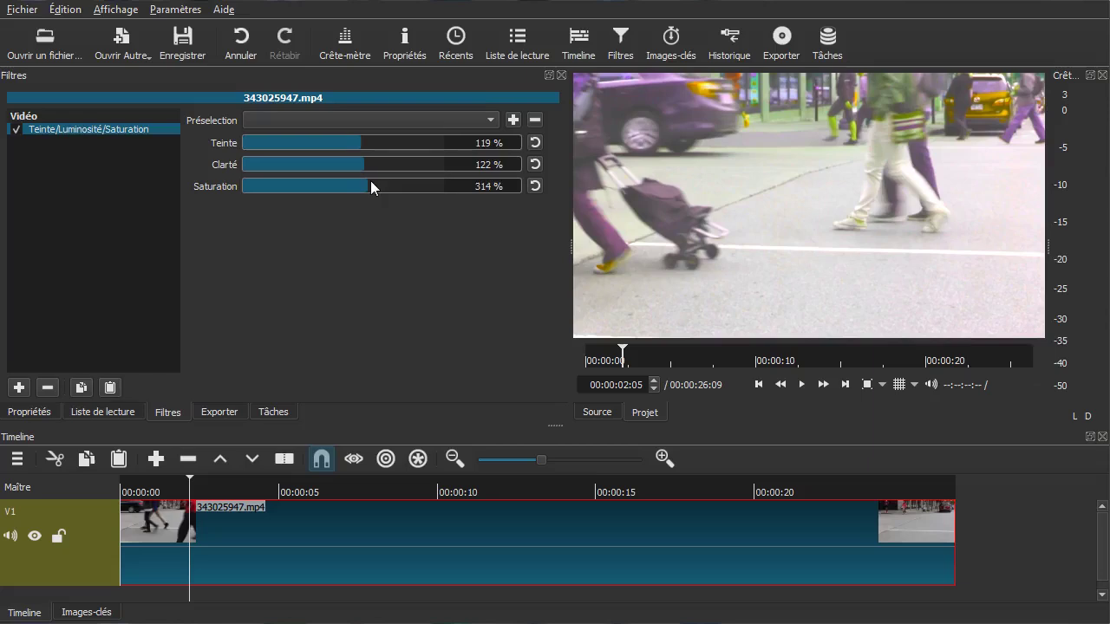
Check the filter's preset list, and set Teinte to 189 %, Clarté to 86 % and Saturation to 157 %
{"action": "left_click_drag", "start_coordinate": [407, 142], "coordinate": [342, 137]}
{"action": "left_click", "coordinate": [374, 125]}
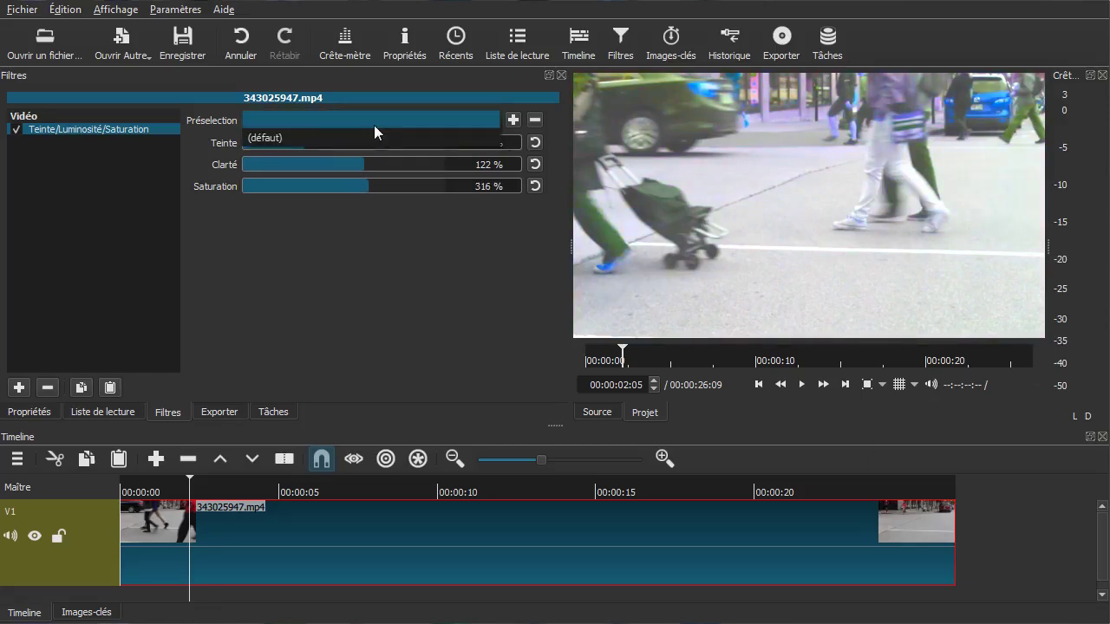
{"action": "left_click", "coordinate": [373, 125]}
{"action": "left_click_drag", "start_coordinate": [420, 139], "coordinate": [303, 188]}
{"action": "left_click", "coordinate": [308, 188]}
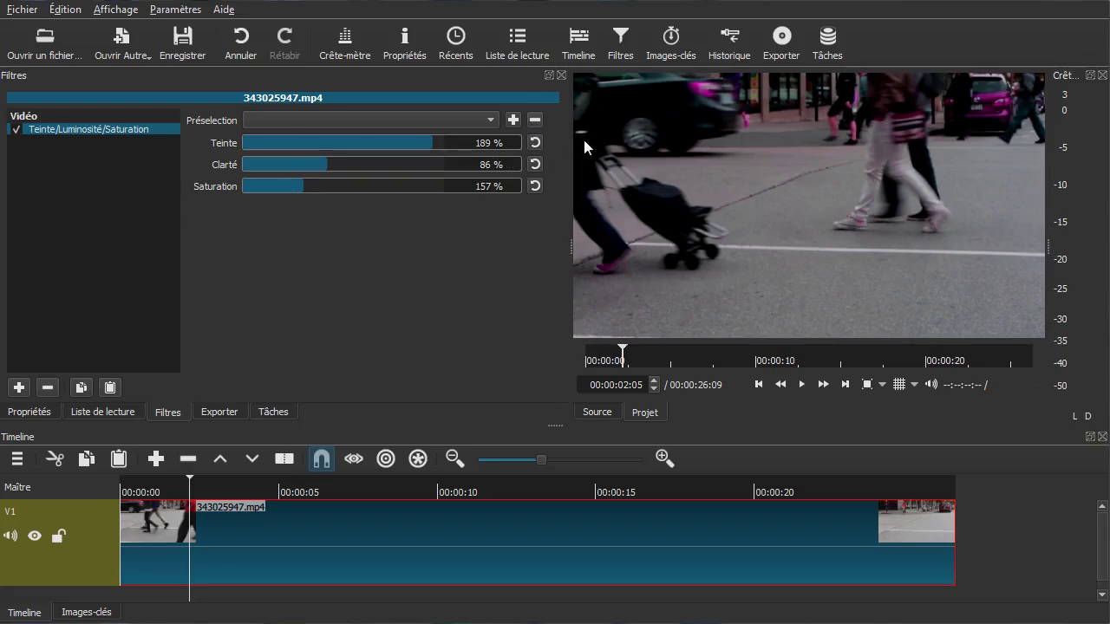
Reset the filter's Teinte, Clarté and Saturation to their default values
{"action": "left_click", "coordinate": [535, 143]}
{"action": "left_click", "coordinate": [534, 164]}
{"action": "left_click", "coordinate": [536, 186]}
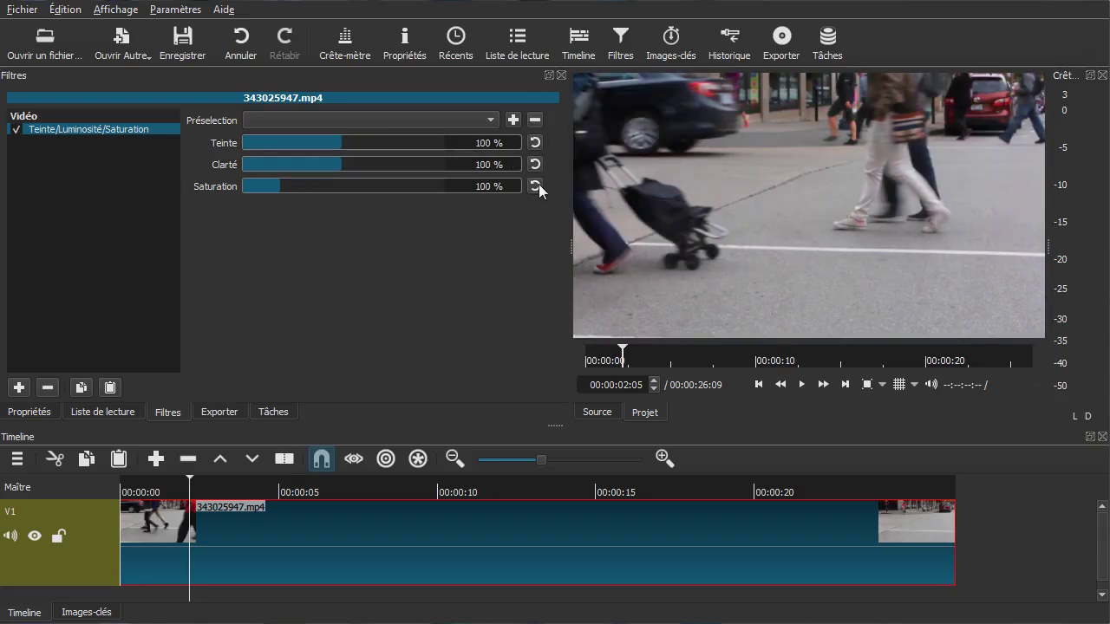
Remove the Teinte/Luminosité/Saturation filter and add the Flip video filter to the clip
{"action": "left_click", "coordinate": [48, 387]}
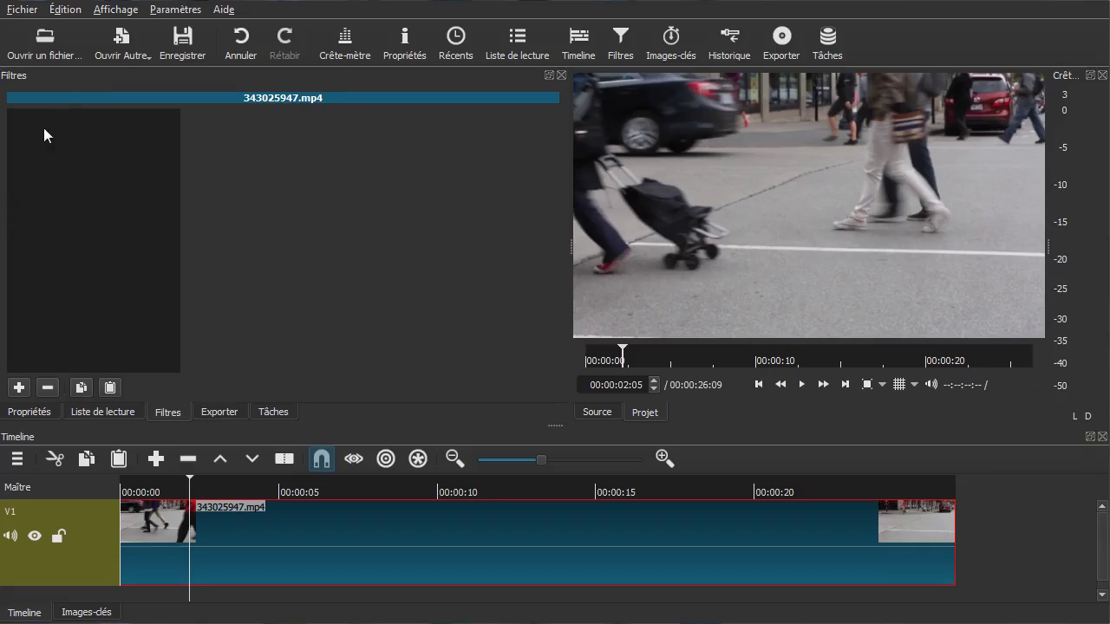
{"action": "left_click", "coordinate": [19, 388]}
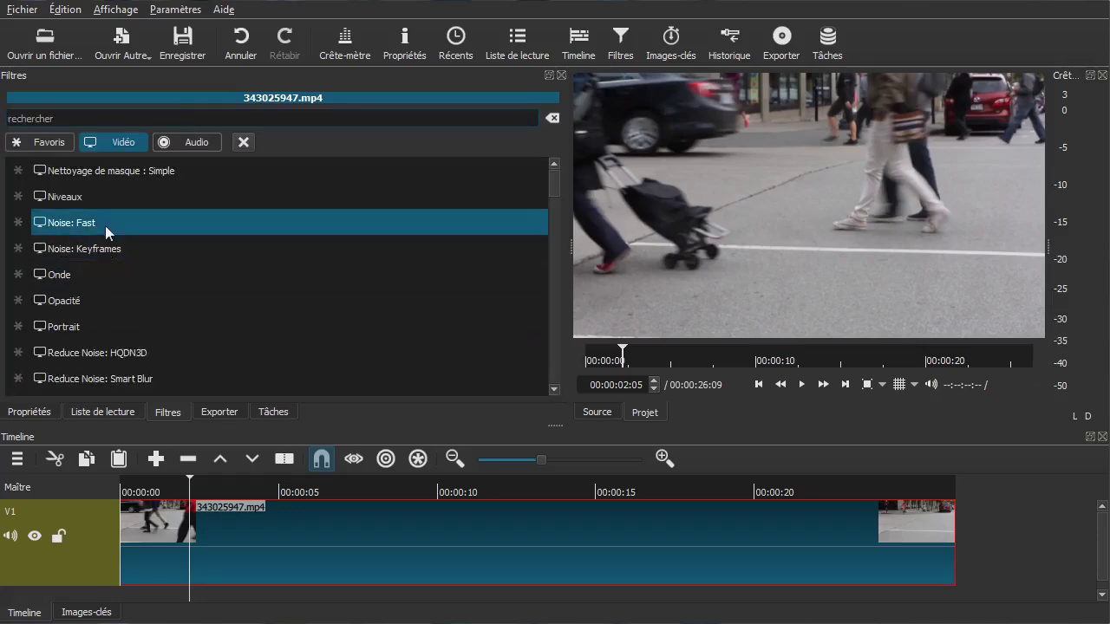
{"action": "scroll", "coordinate": [133, 300], "scroll_direction": "up", "scroll_amount": 10}
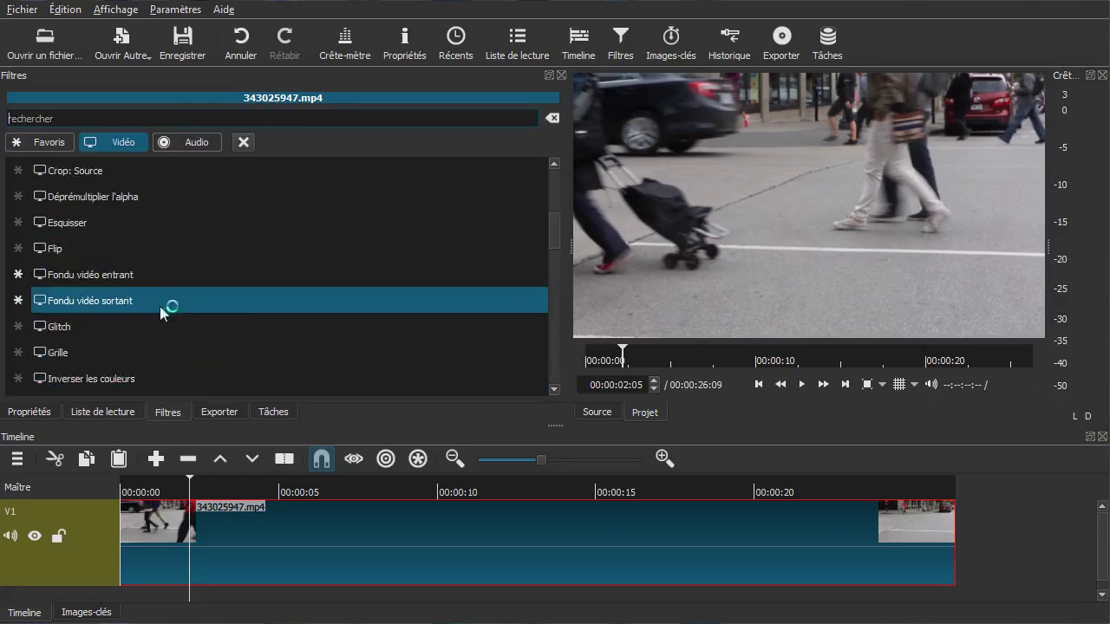
{"action": "scroll", "coordinate": [156, 308], "scroll_direction": "down", "scroll_amount": 2}
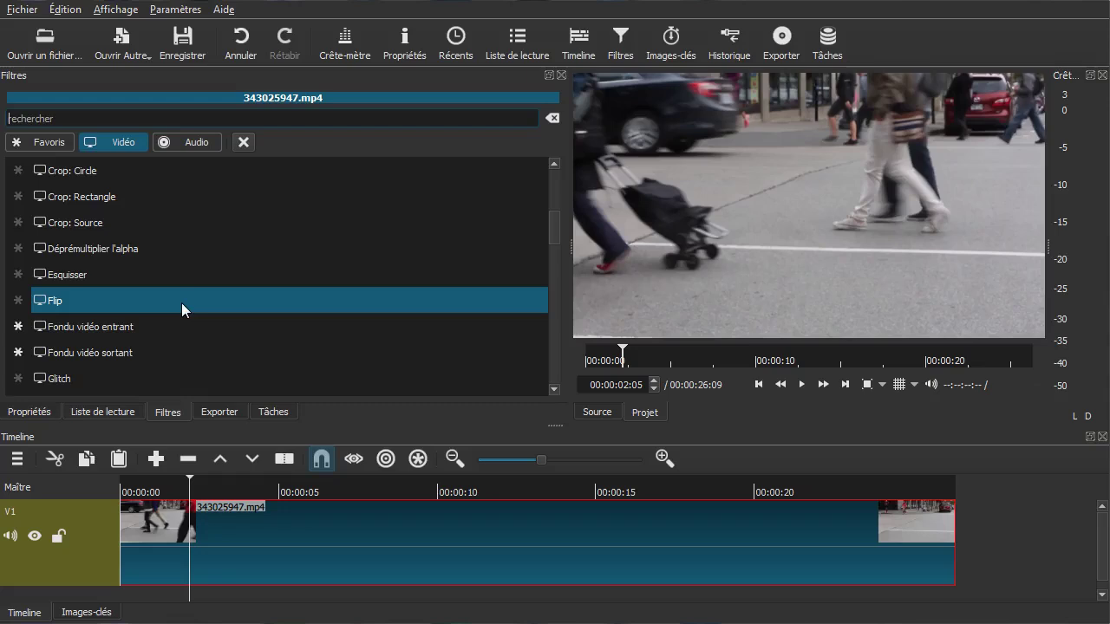
{"action": "left_click", "coordinate": [181, 303]}
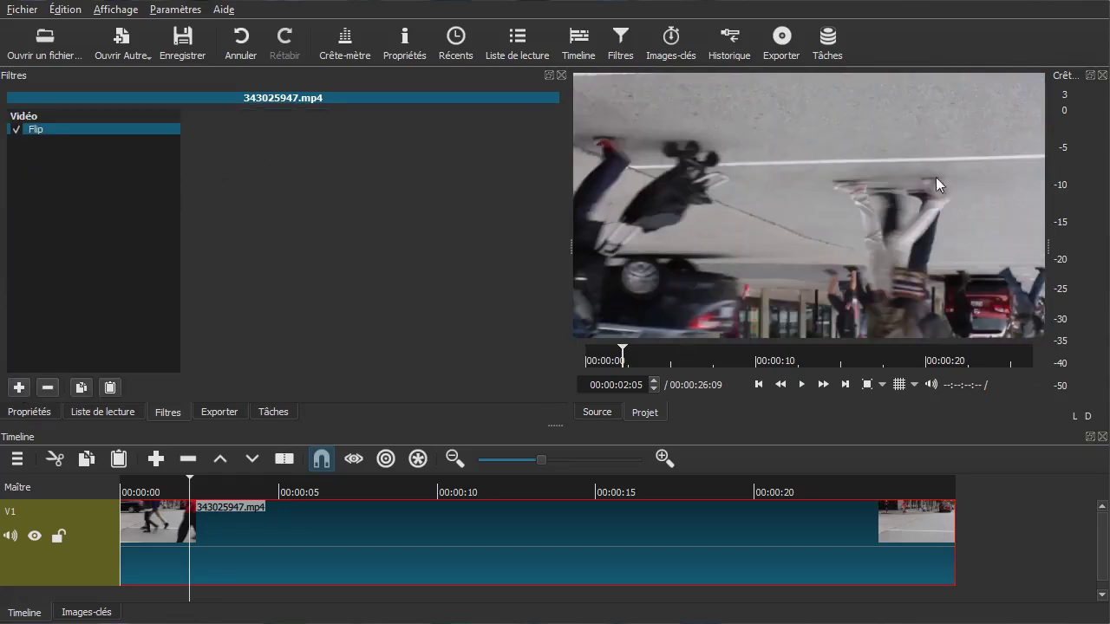
Add the Miroir video filter to the clip in addition to Flip
{"action": "left_click", "coordinate": [20, 387]}
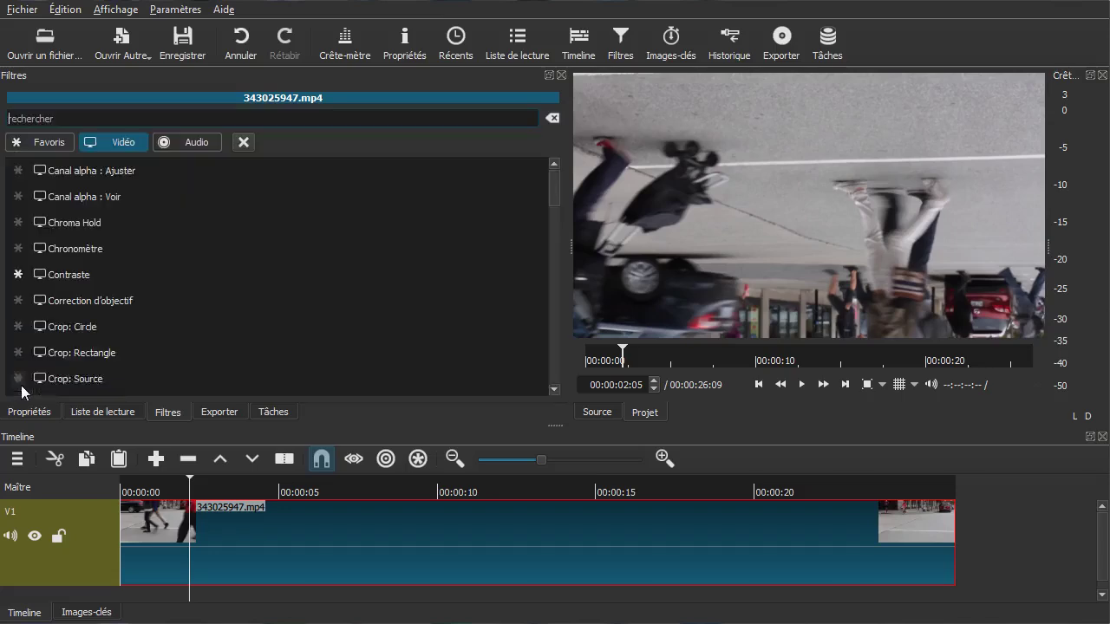
{"action": "scroll", "coordinate": [141, 247], "scroll_direction": "down", "scroll_amount": 2}
{"action": "scroll", "coordinate": [143, 255], "scroll_direction": "down", "scroll_amount": 4}
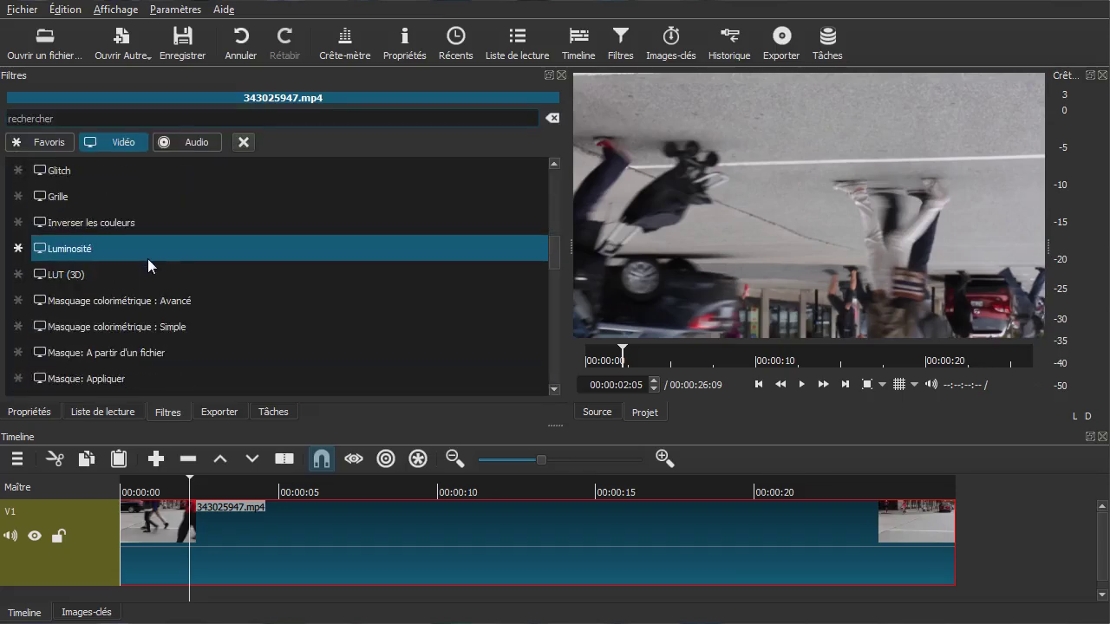
{"action": "scroll", "coordinate": [147, 281], "scroll_direction": "down", "scroll_amount": 1}
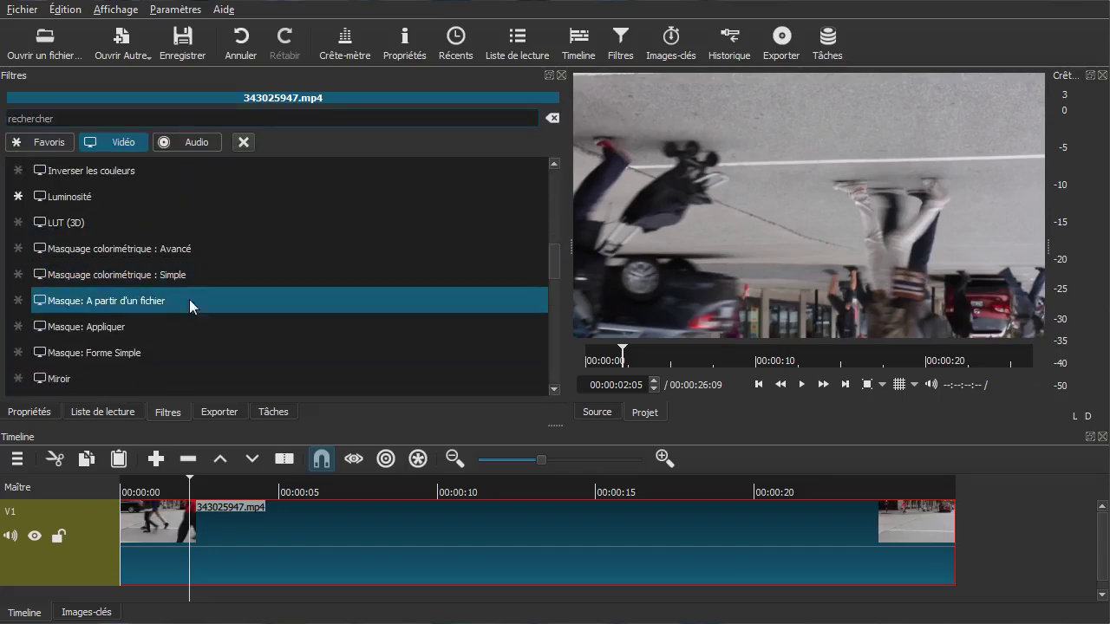
{"action": "scroll", "coordinate": [191, 325], "scroll_direction": "down", "scroll_amount": 1}
{"action": "left_click", "coordinate": [163, 326]}
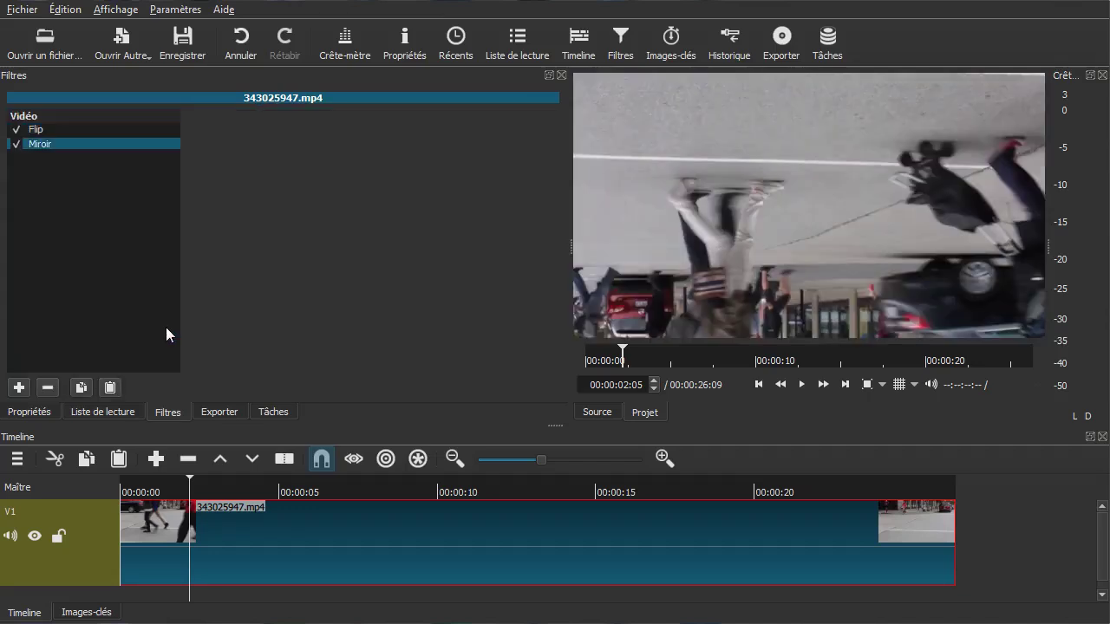
Add a Rotation et Echelle filter with Rotation -41,7 deg, Échelle 42,2 %, Décalage X -316 and Décalage Y -632
{"action": "left_click", "coordinate": [19, 387]}
{"action": "scroll", "coordinate": [270, 249], "scroll_direction": "down", "scroll_amount": 6}
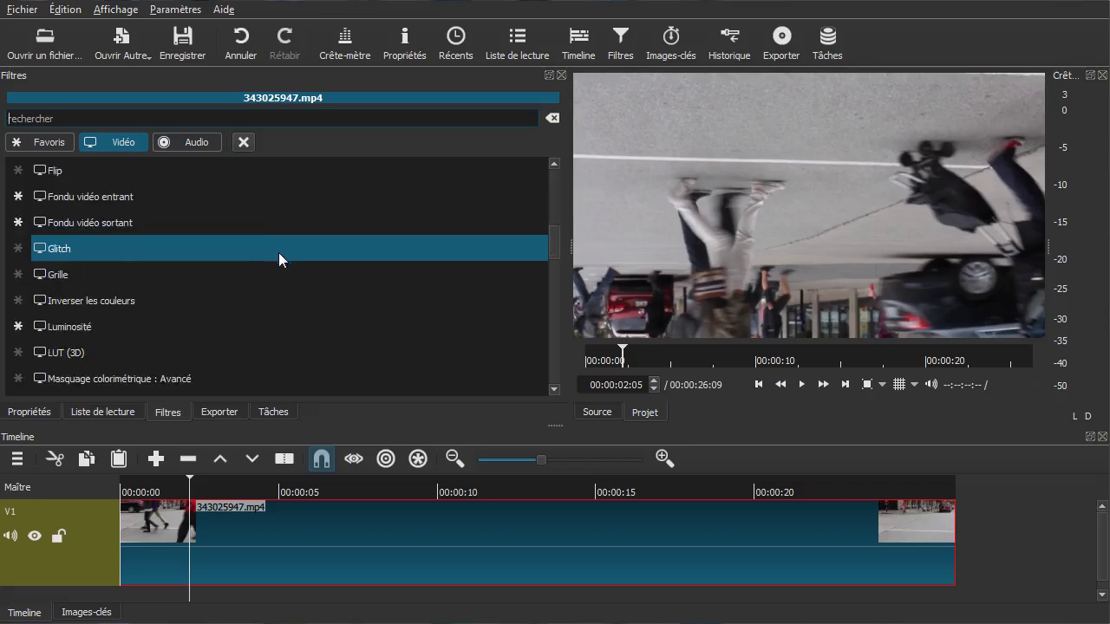
{"action": "scroll", "coordinate": [271, 251], "scroll_direction": "down", "scroll_amount": 6}
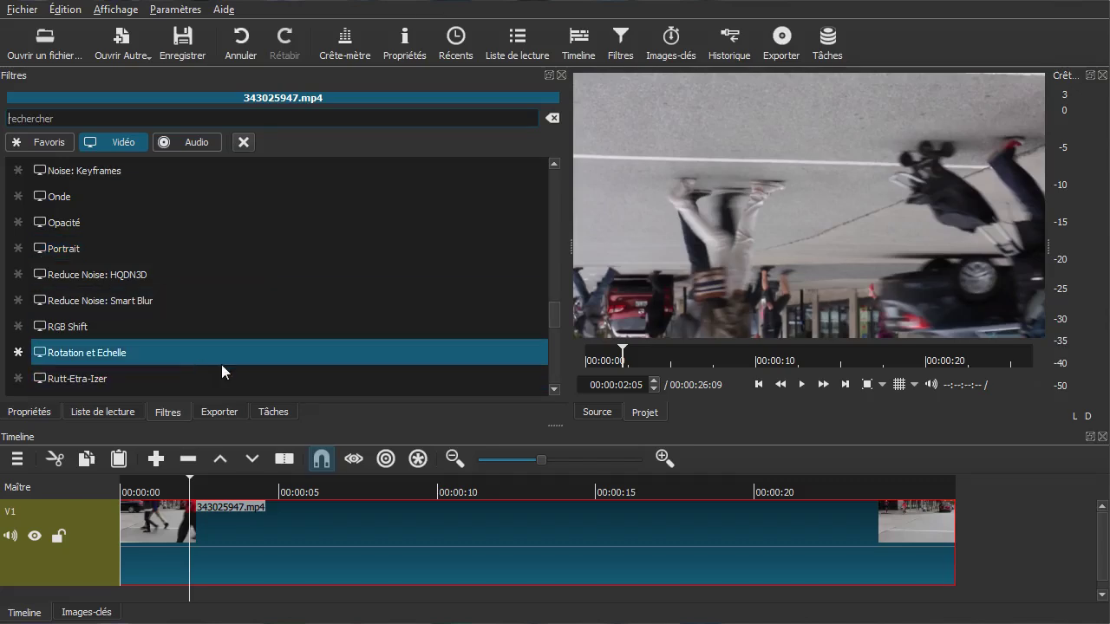
{"action": "left_click", "coordinate": [195, 357]}
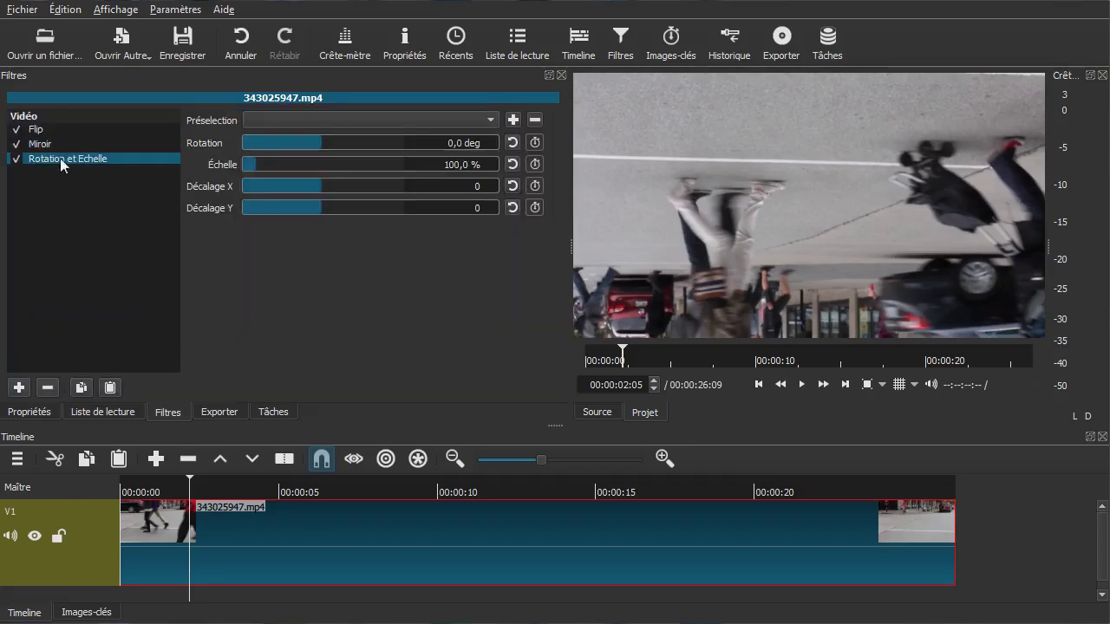
{"action": "left_click_drag", "start_coordinate": [319, 138], "coordinate": [248, 167]}
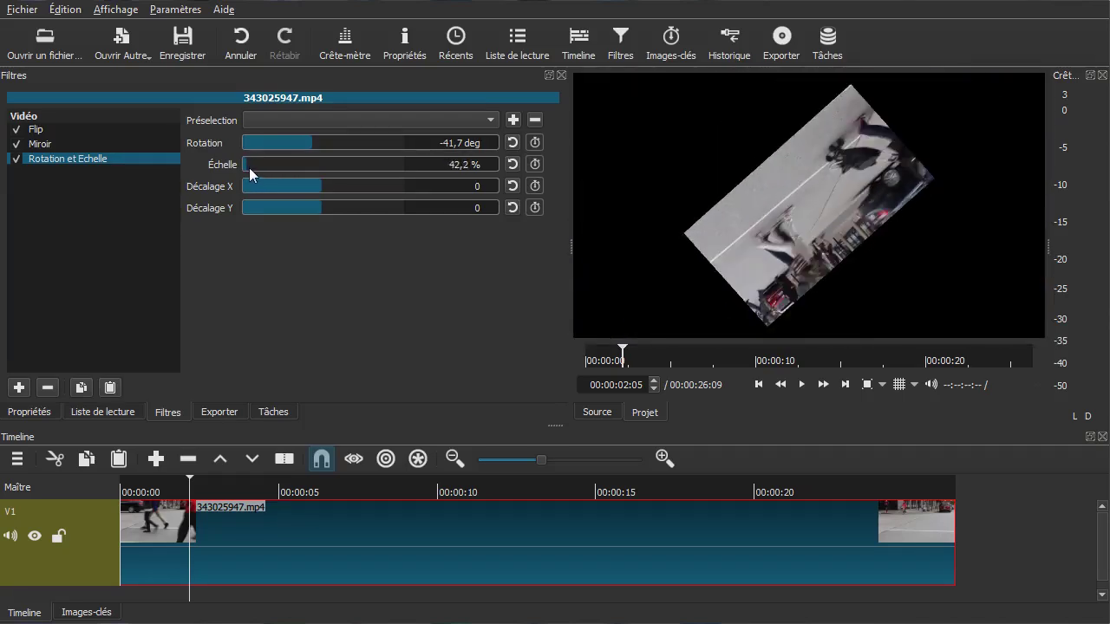
{"action": "mouse_move", "coordinate": [311, 187]}
{"action": "left_mouse_down"}
{"action": "mouse_move", "coordinate": [347, 183]}
{"action": "mouse_move", "coordinate": [317, 184]}
{"action": "mouse_move", "coordinate": [313, 209]}
{"action": "mouse_move", "coordinate": [334, 208]}
{"action": "mouse_move", "coordinate": [312, 206]}
{"action": "left_mouse_up"}
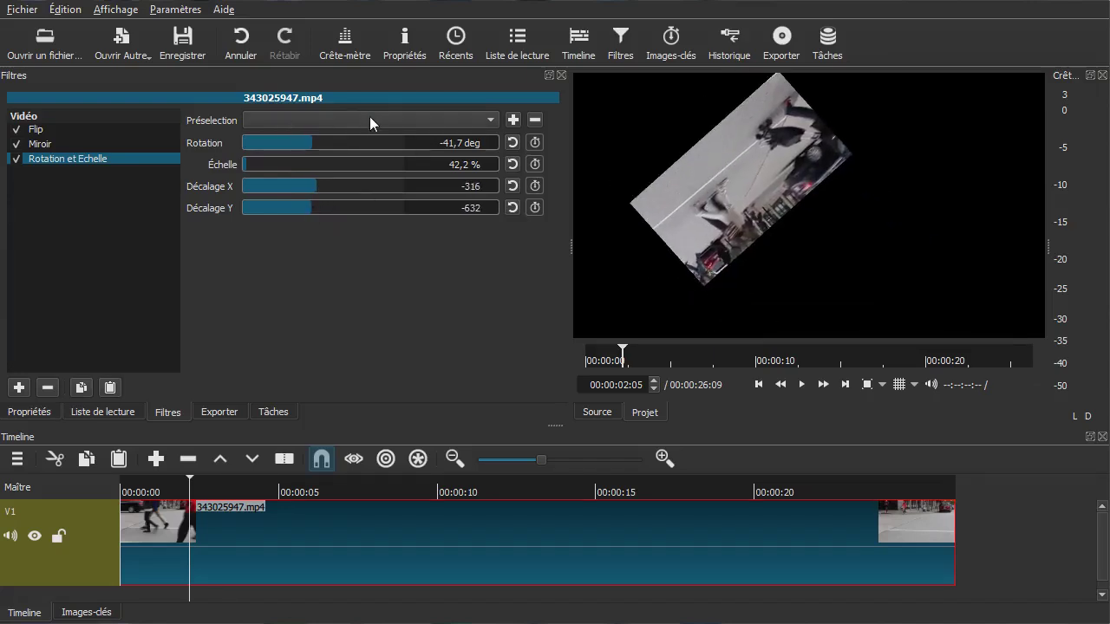
Disable and re-enable the Miroir, Flip and Rotation et Echelle filters individually to compare their effects on the preview
{"action": "left_click", "coordinate": [15, 145]}
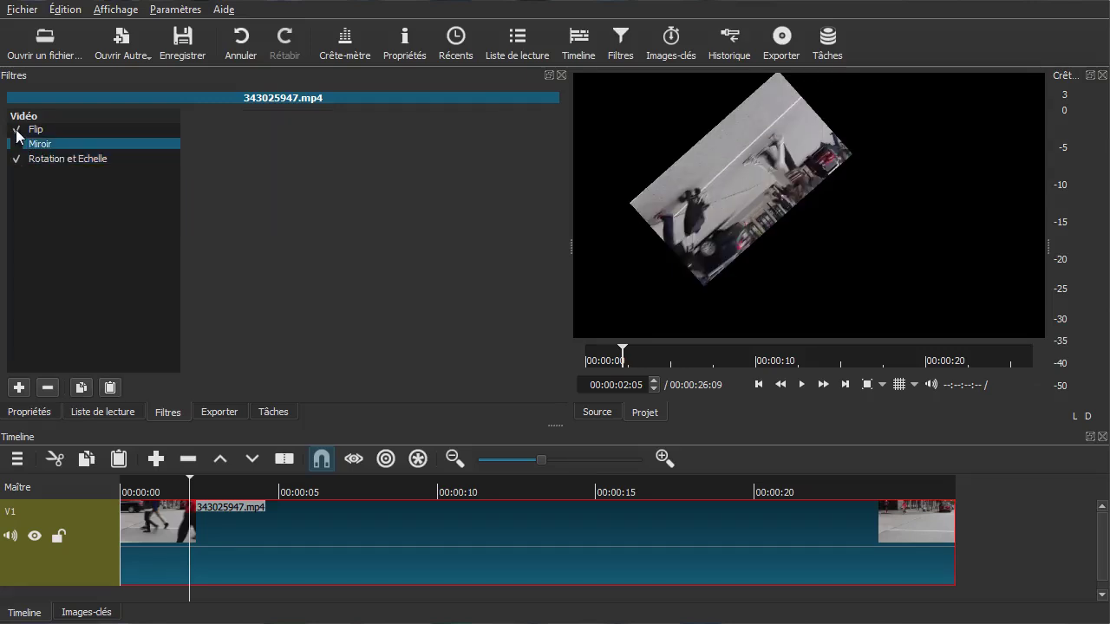
{"action": "left_click", "coordinate": [16, 130]}
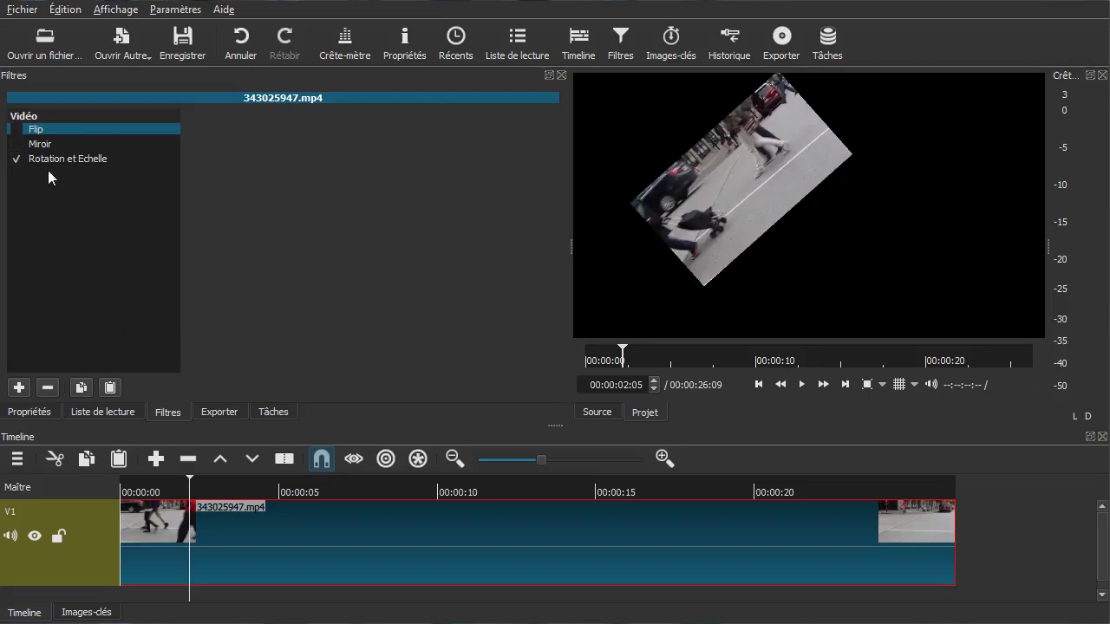
{"action": "left_click", "coordinate": [16, 145]}
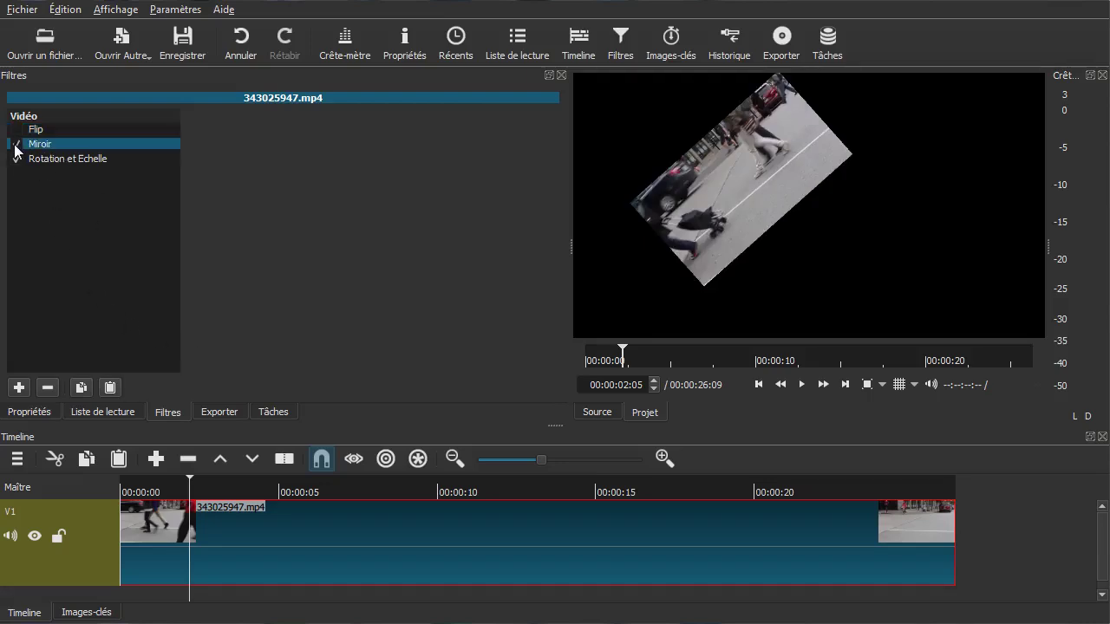
{"action": "left_click", "coordinate": [14, 159]}
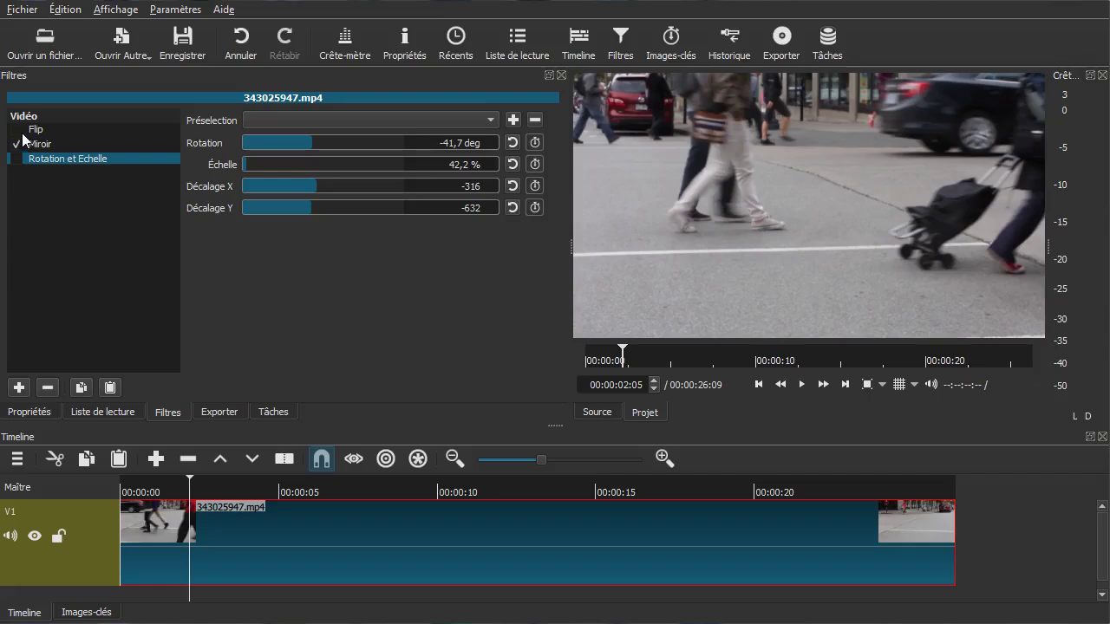
{"action": "left_click", "coordinate": [16, 130]}
{"action": "left_click", "coordinate": [14, 159]}
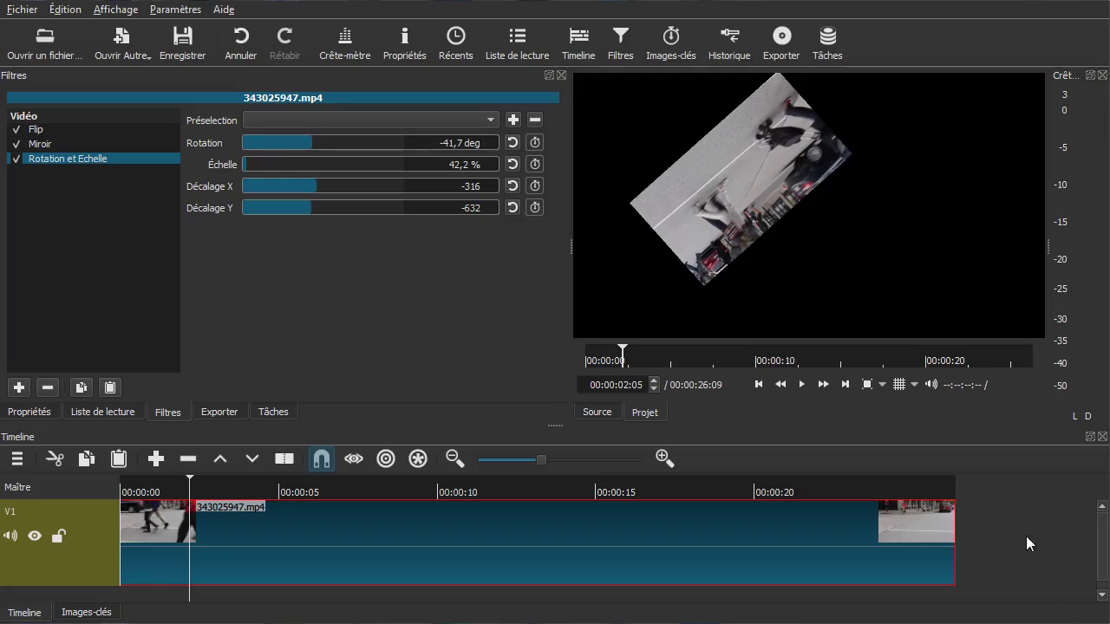
Place 343660890.mp4 from the playlist on track V1 after the existing clip, leaving a short gap between them
{"action": "left_click", "coordinate": [88, 414]}
{"action": "left_click", "coordinate": [51, 131]}
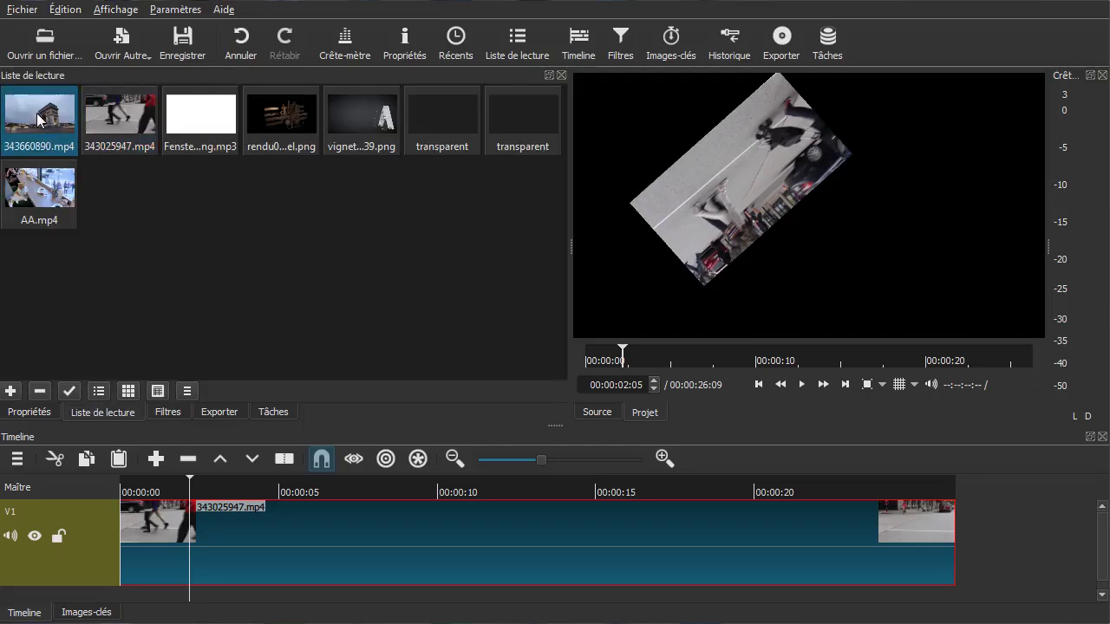
{"action": "scroll", "coordinate": [962, 503], "scroll_direction": "right", "scroll_amount": 2}
{"action": "left_click_drag", "start_coordinate": [51, 131], "coordinate": [980, 523]}
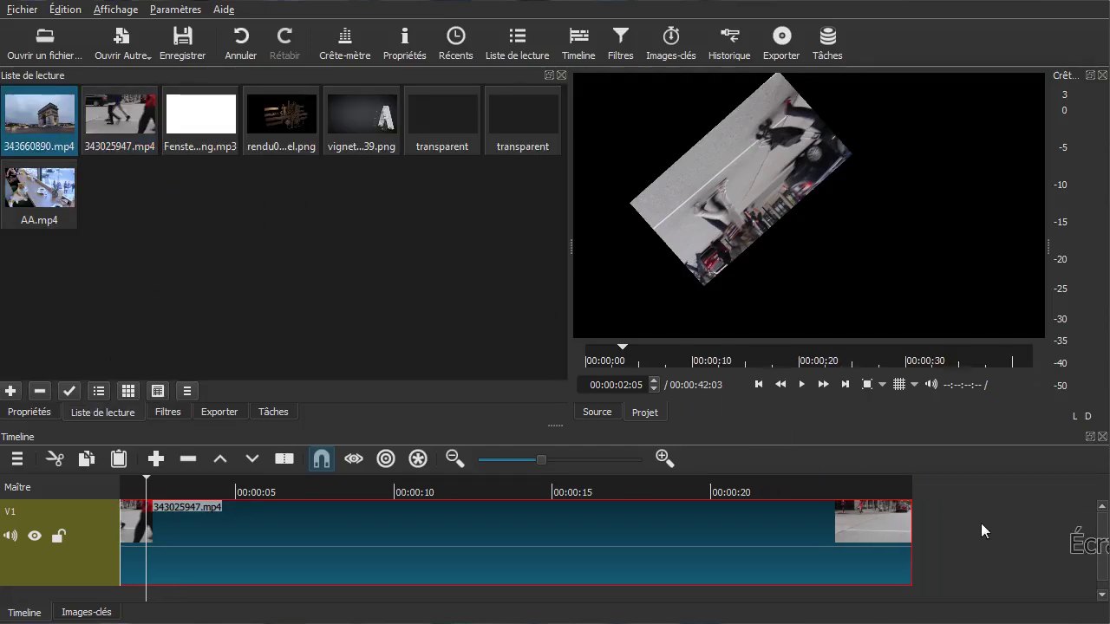
{"action": "left_click_drag", "start_coordinate": [791, 534], "coordinate": [760, 541]}
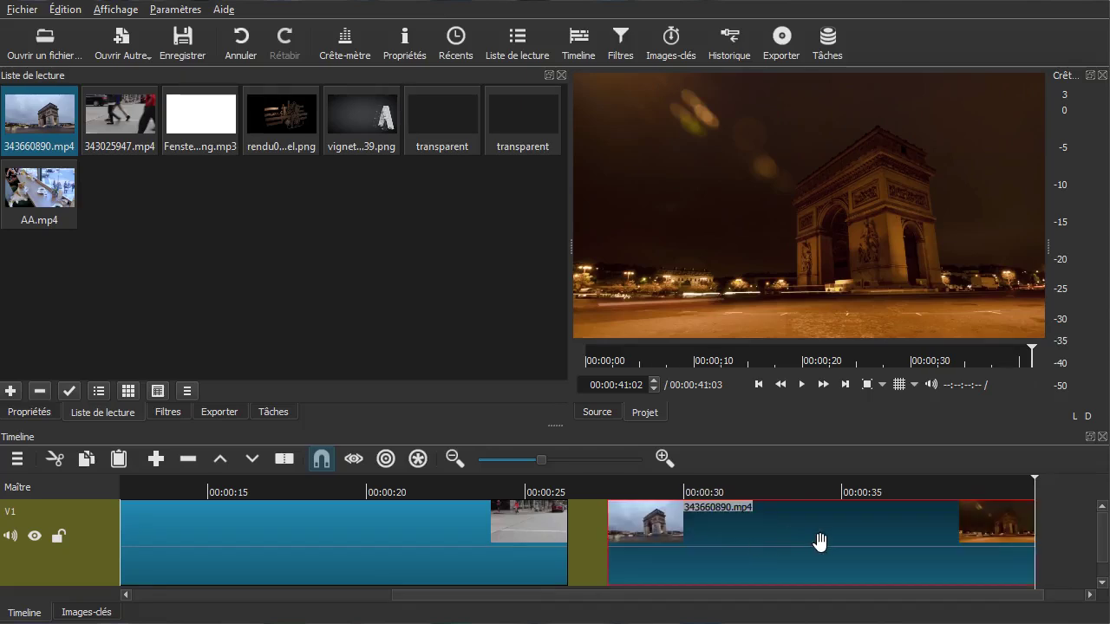
Paste the copied Flip, Miroir and Rotation et Echelle filters onto the 343660890.mp4 clip
{"action": "left_click", "coordinate": [162, 411]}
{"action": "left_click", "coordinate": [110, 387]}
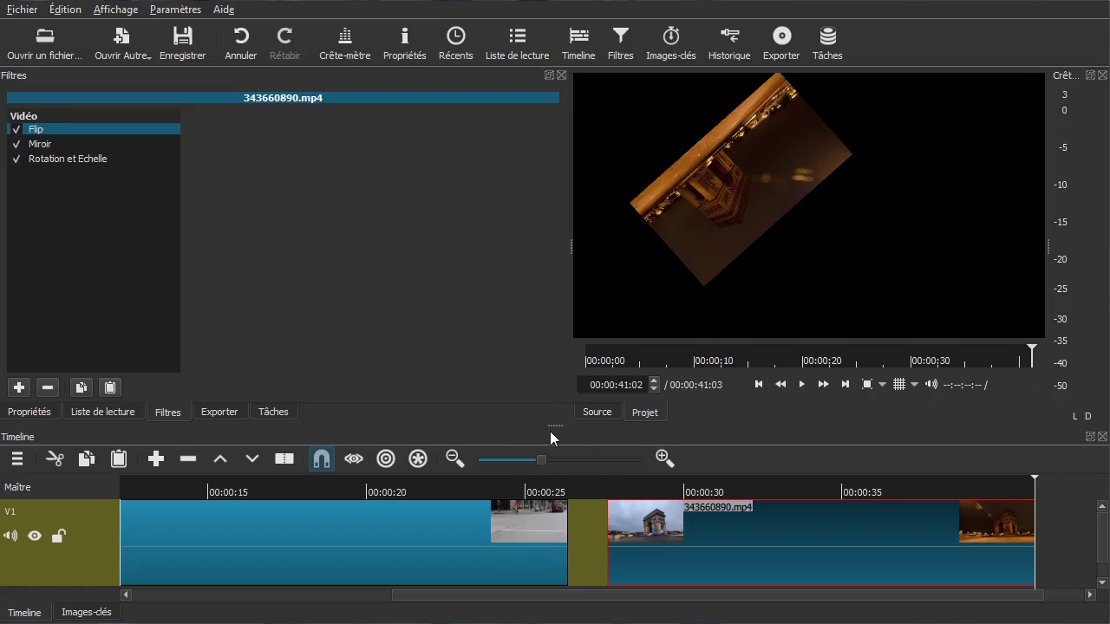
Enlarge the timeline area and place the playhead at 00:00:20:12 within the first clip
{"action": "left_click_drag", "start_coordinate": [551, 426], "coordinate": [551, 402]}
{"action": "left_click_drag", "start_coordinate": [428, 588], "coordinate": [384, 590]}
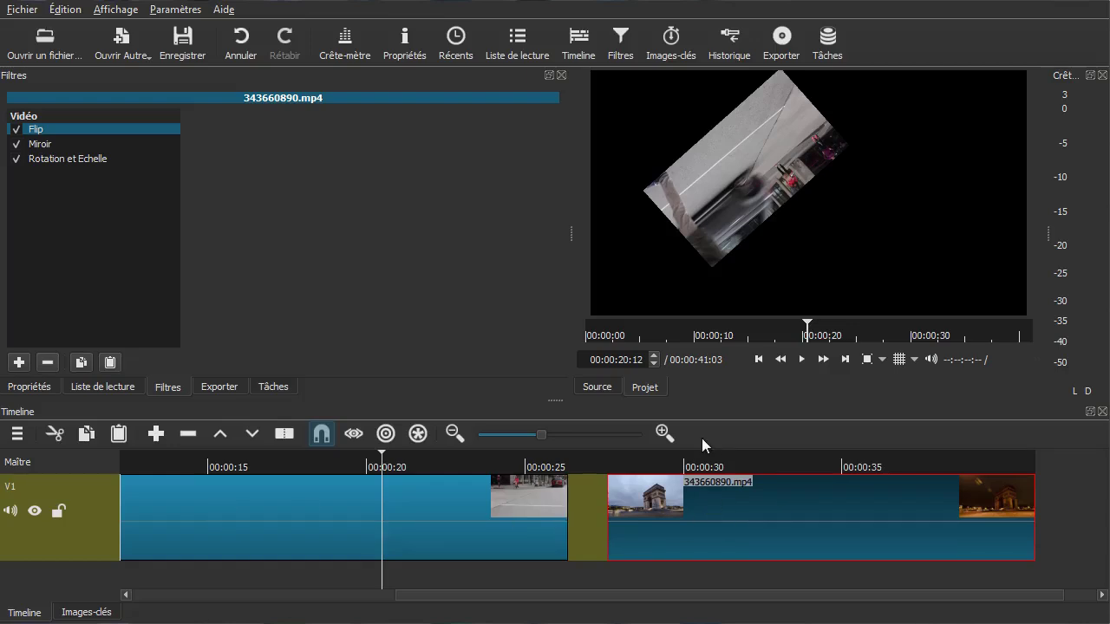
Remove the Flip, Miroir and Rotation et Echelle filters from both clips on track V1
{"action": "left_click", "coordinate": [48, 362]}
{"action": "left_click", "coordinate": [47, 362]}
{"action": "left_click", "coordinate": [47, 363]}
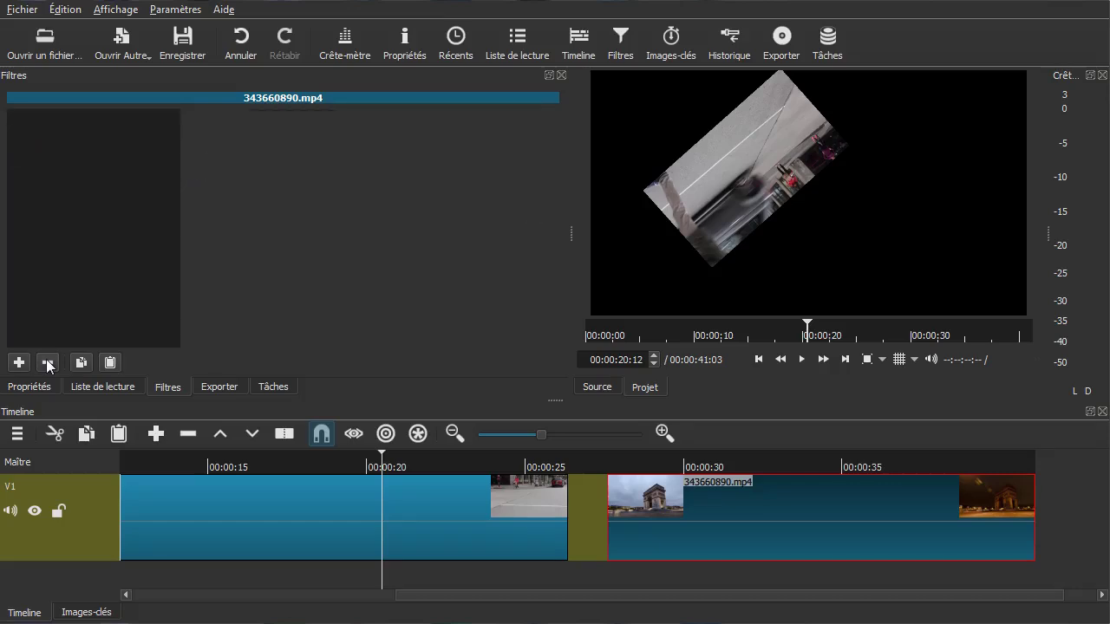
{"action": "left_click", "coordinate": [270, 519]}
{"action": "left_click", "coordinate": [49, 367]}
{"action": "left_click", "coordinate": [48, 368]}
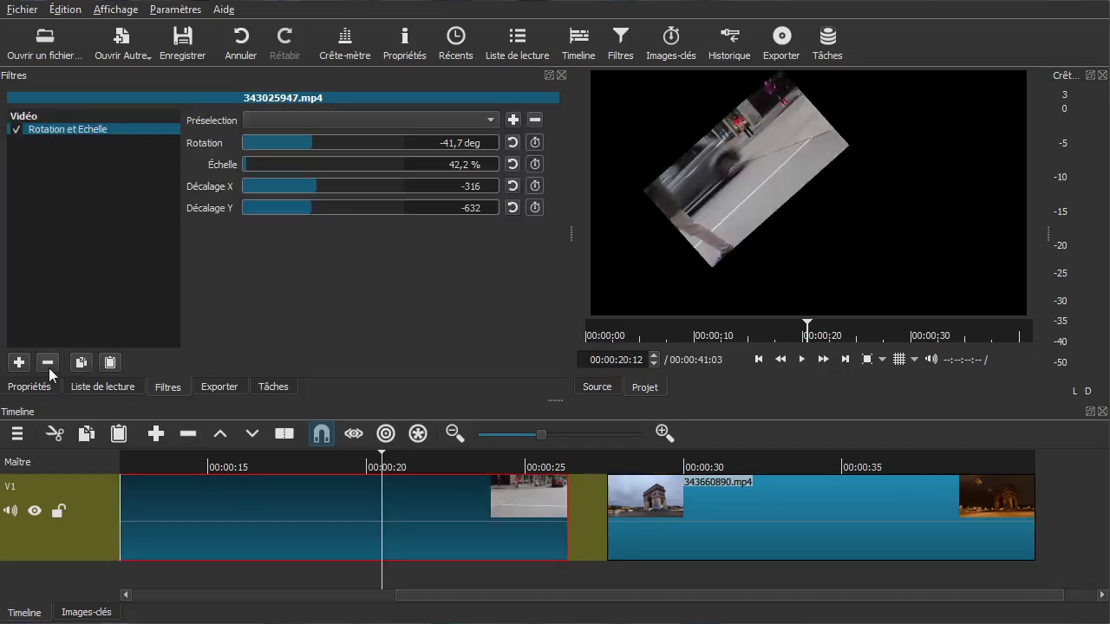
{"action": "left_click", "coordinate": [49, 367]}
Move 343660890.mp4 directly against the first clip and split 343025947.mp4 at 00:00:11:23
{"action": "left_click_drag", "start_coordinate": [678, 517], "coordinate": [573, 546]}
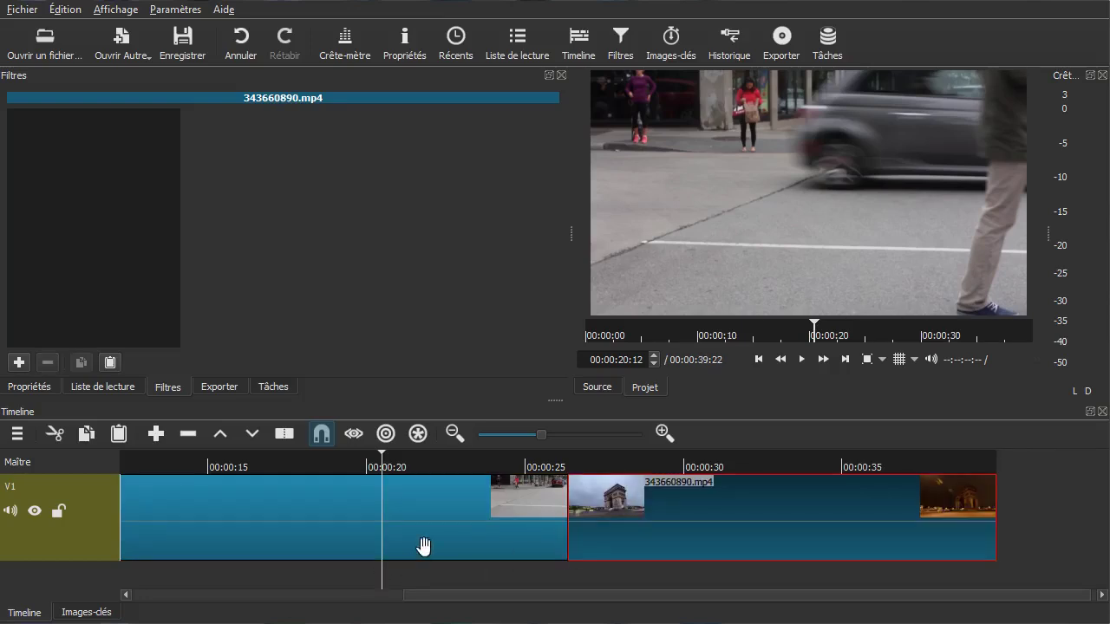
{"action": "left_click", "coordinate": [452, 437]}
{"action": "left_click", "coordinate": [452, 437]}
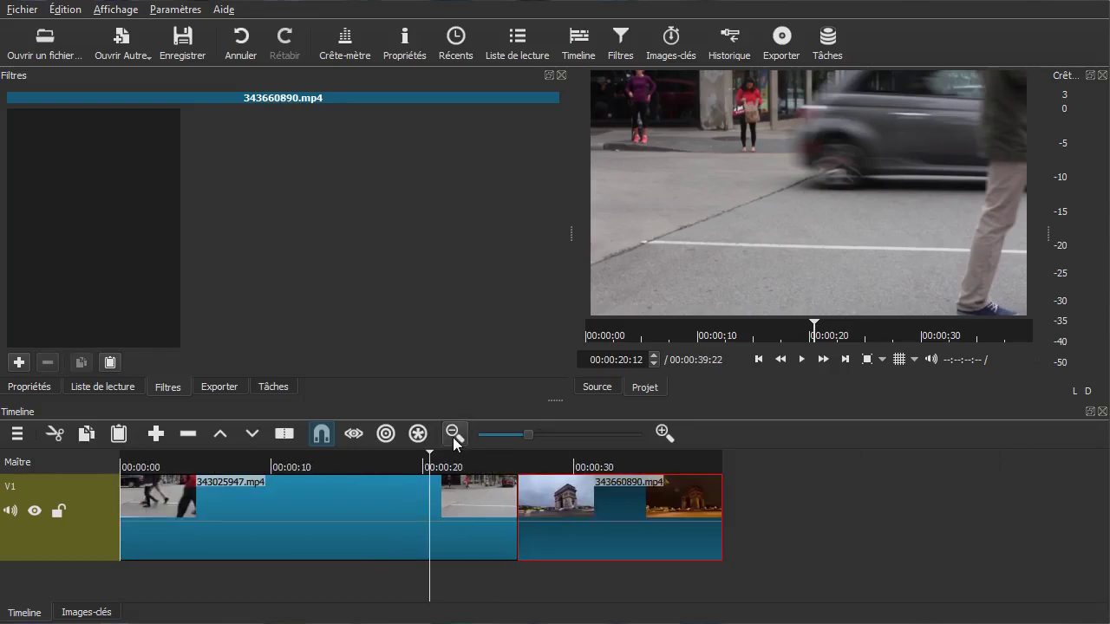
{"action": "left_click", "coordinate": [301, 589]}
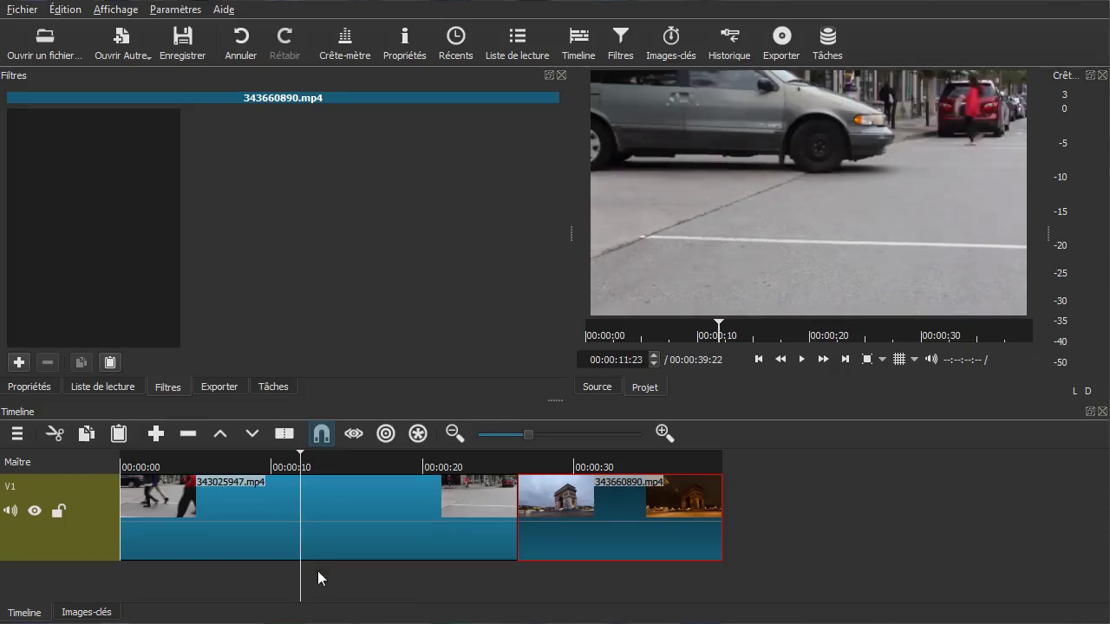
{"action": "key", "text": "s"}
Rearrange track V1 so 343660890.mp4 sits between the two parts of 343025947.mp4 without gaps
{"action": "left_click_drag", "start_coordinate": [407, 506], "coordinate": [886, 516]}
{"action": "left_click_drag", "start_coordinate": [587, 515], "coordinate": [499, 531]}
{"action": "left_click_drag", "start_coordinate": [817, 512], "coordinate": [457, 534]}
Preview frames of the middle and first clips and select each of the three V1 clips in turn to check its filters
{"action": "left_click", "coordinate": [416, 589]}
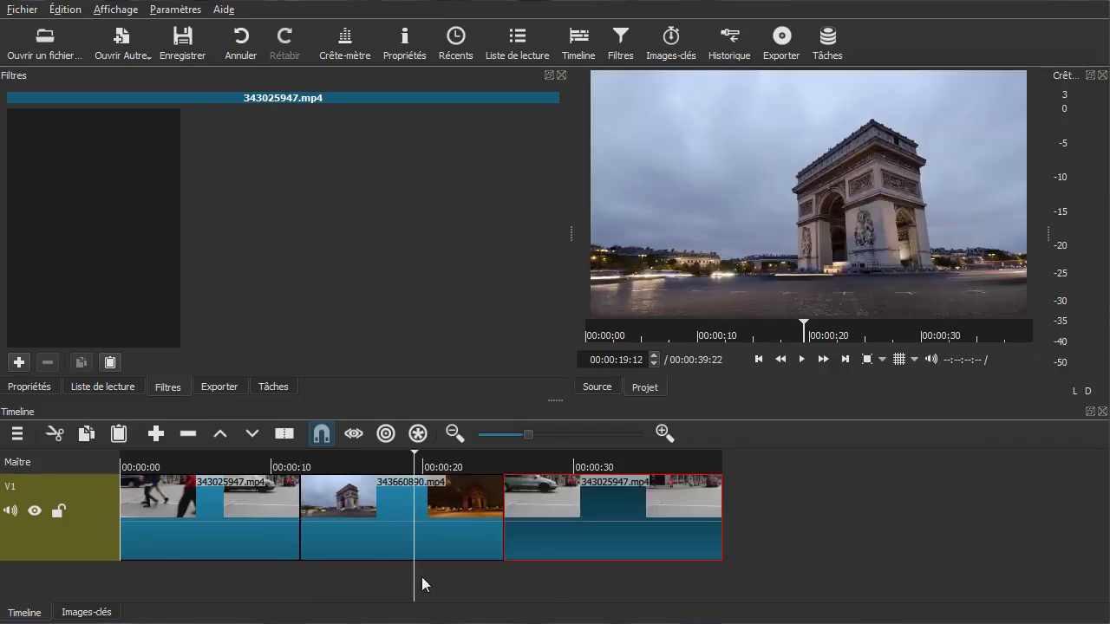
{"action": "left_click", "coordinate": [220, 589]}
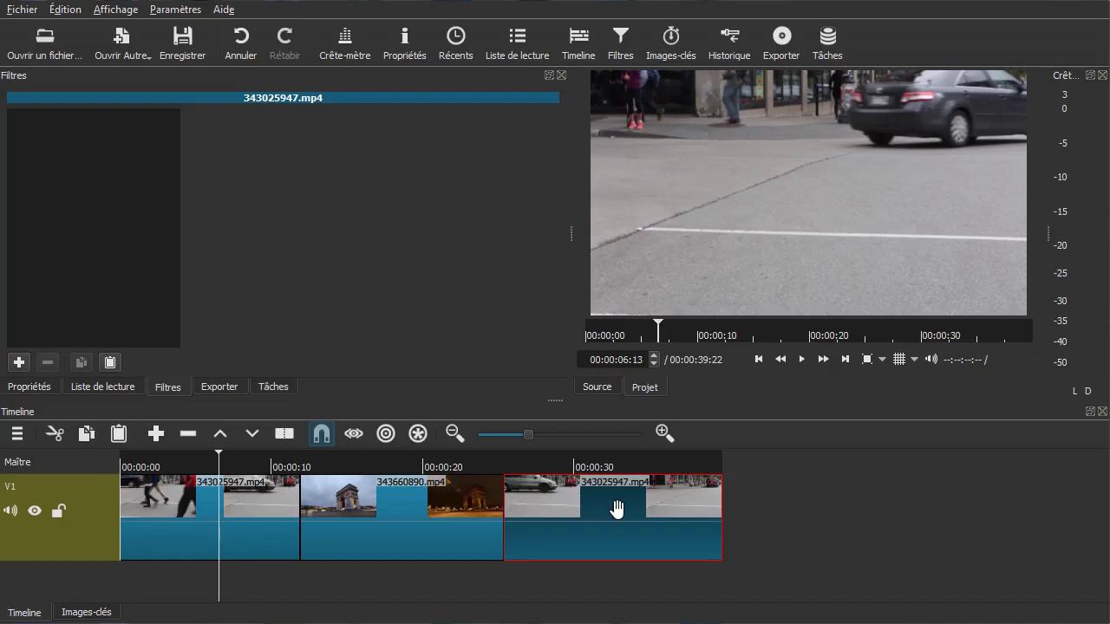
{"action": "left_click", "coordinate": [241, 523]}
{"action": "left_click", "coordinate": [400, 531]}
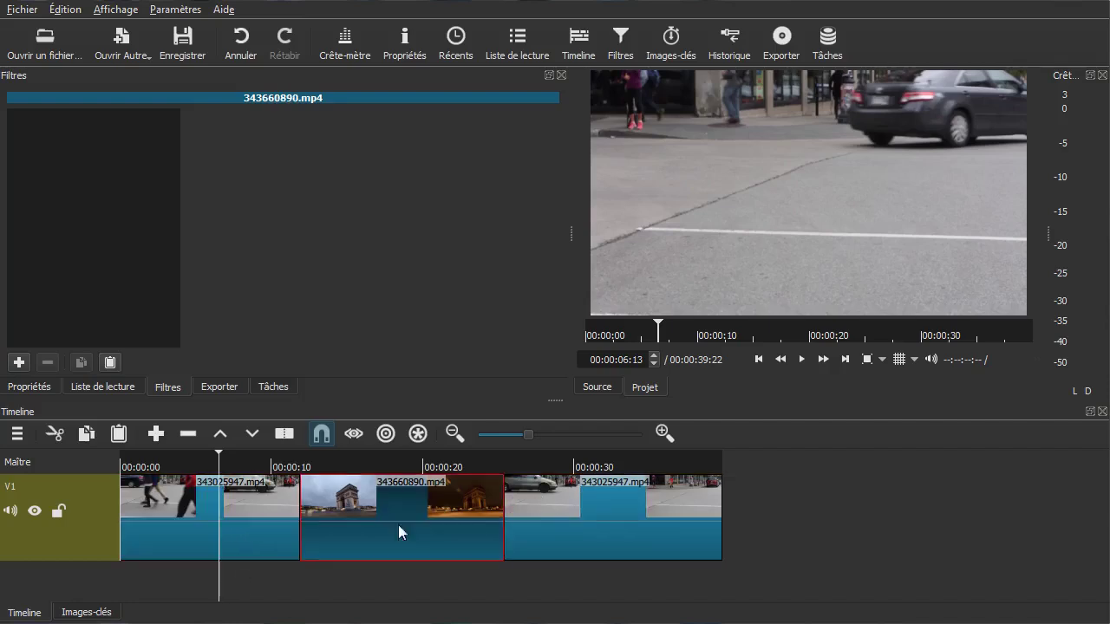
{"action": "left_click", "coordinate": [565, 527]}
{"action": "key", "text": "End"}
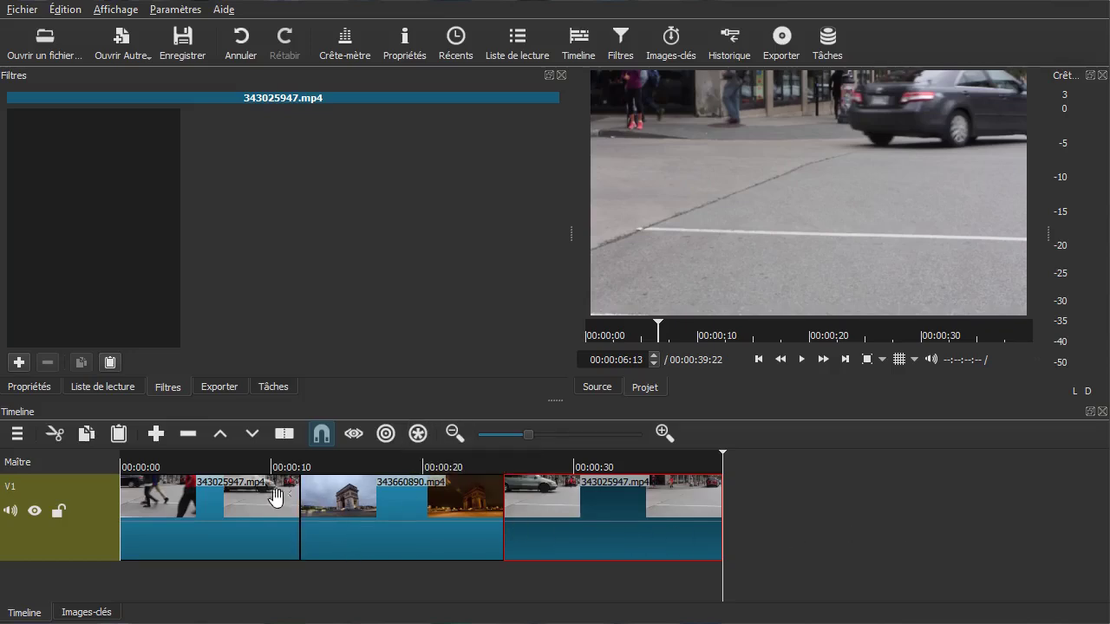
{"action": "left_click", "coordinate": [192, 528]}
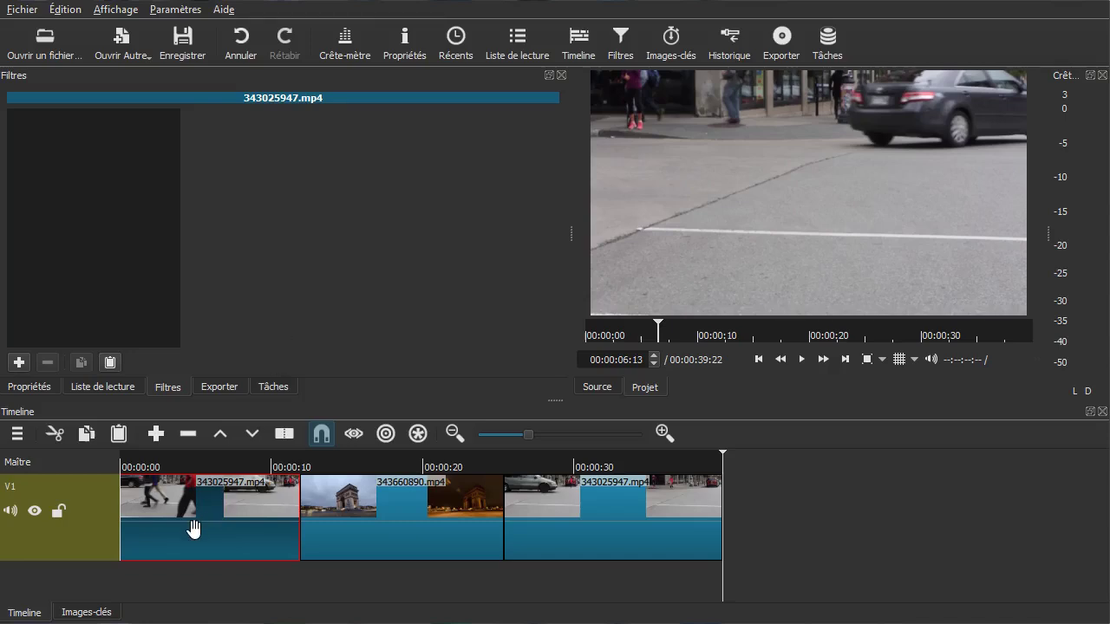
{"action": "left_click", "coordinate": [441, 501]}
{"action": "left_click", "coordinate": [559, 513]}
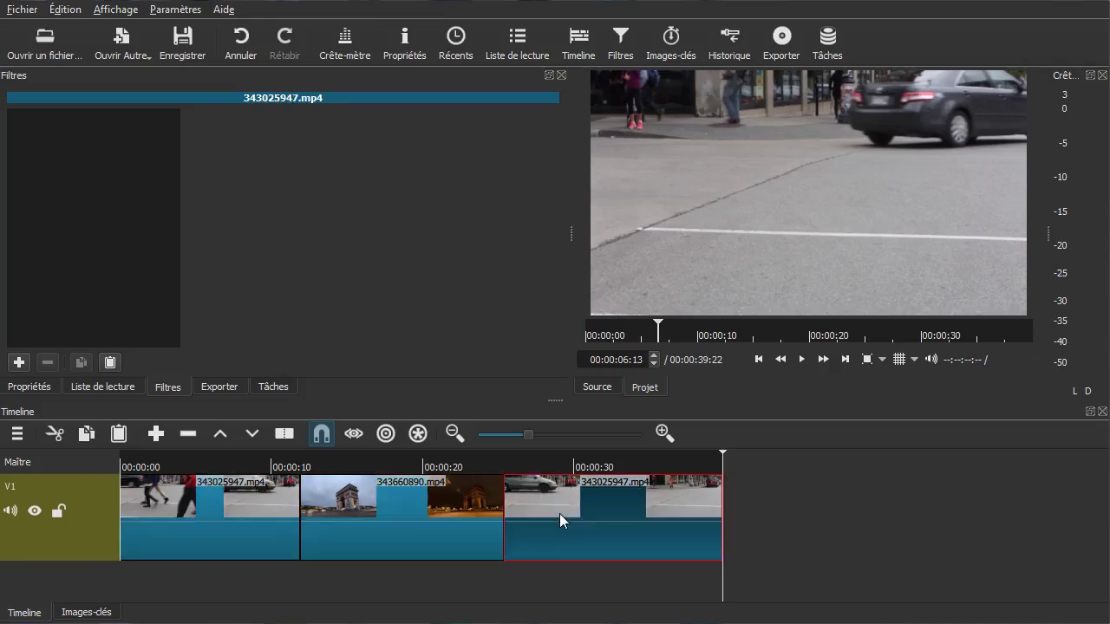
Add the Blur: Gaussian filter to the whole V1 track and set its Quantité to 67,1
{"action": "left_click", "coordinate": [498, 596]}
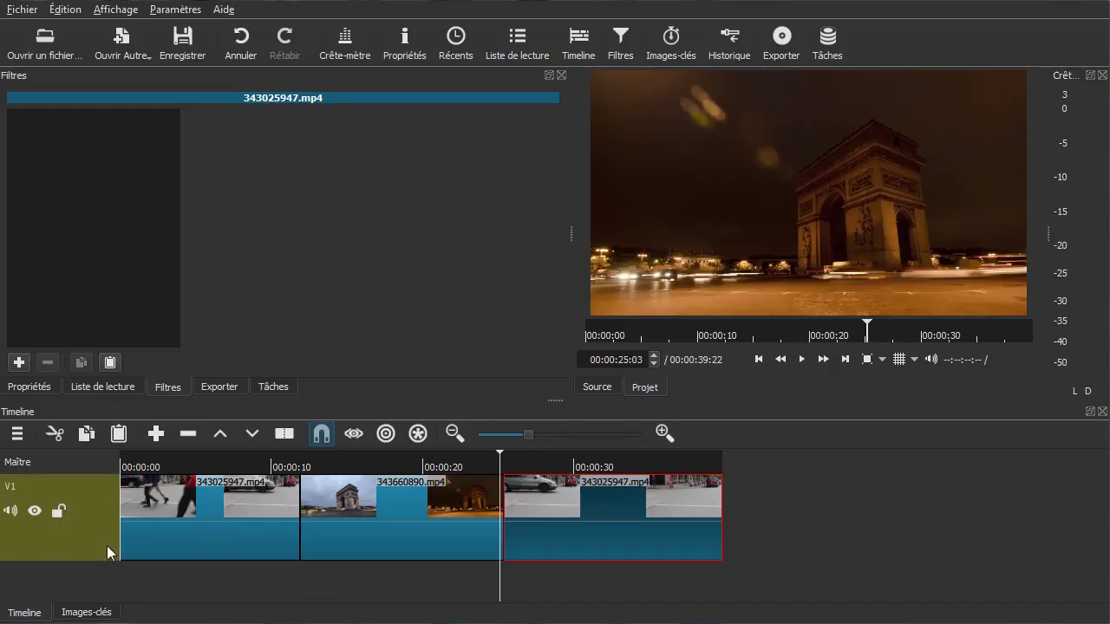
{"action": "left_click", "coordinate": [97, 544]}
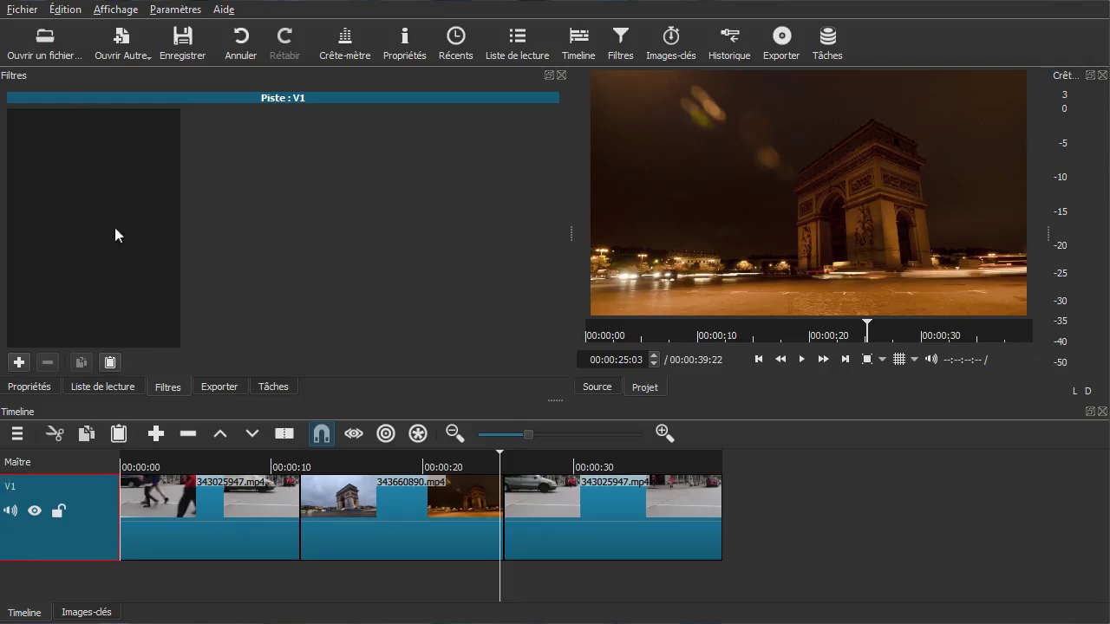
{"action": "left_click", "coordinate": [18, 362]}
{"action": "scroll", "coordinate": [174, 312], "scroll_direction": "down", "scroll_amount": 2}
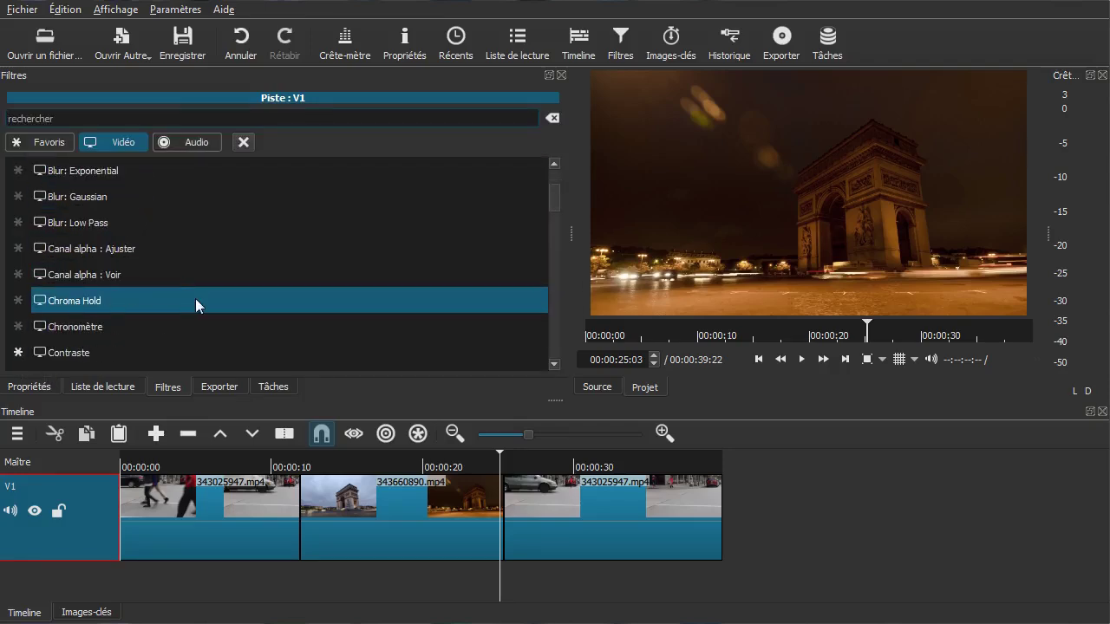
{"action": "scroll", "coordinate": [192, 295], "scroll_direction": "up", "scroll_amount": 1}
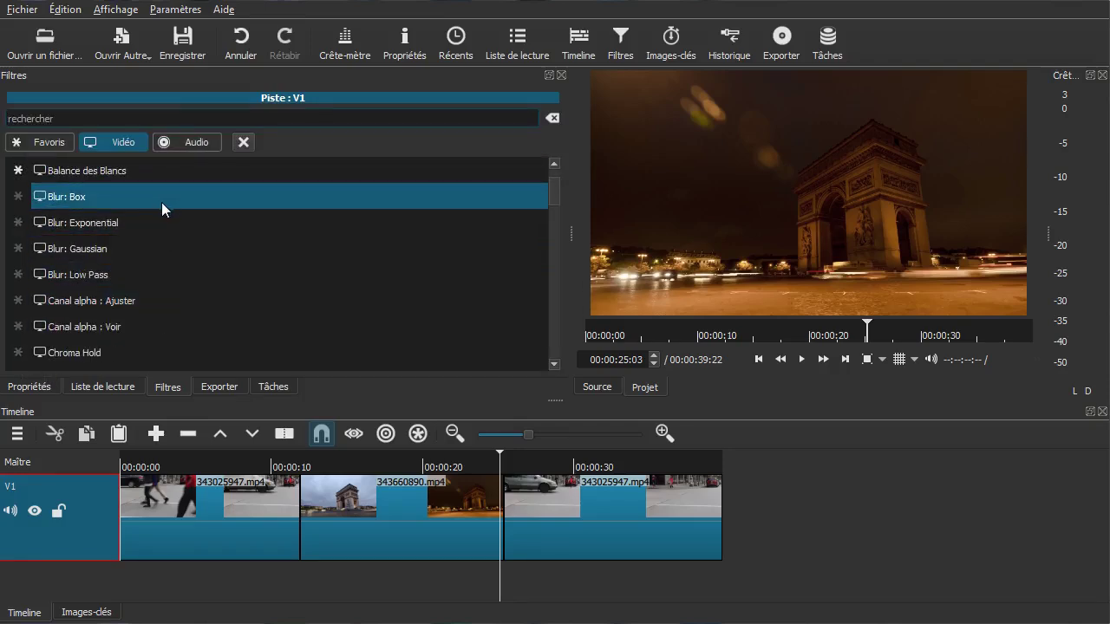
{"action": "left_click", "coordinate": [141, 247]}
{"action": "left_click_drag", "start_coordinate": [327, 142], "coordinate": [364, 148]}
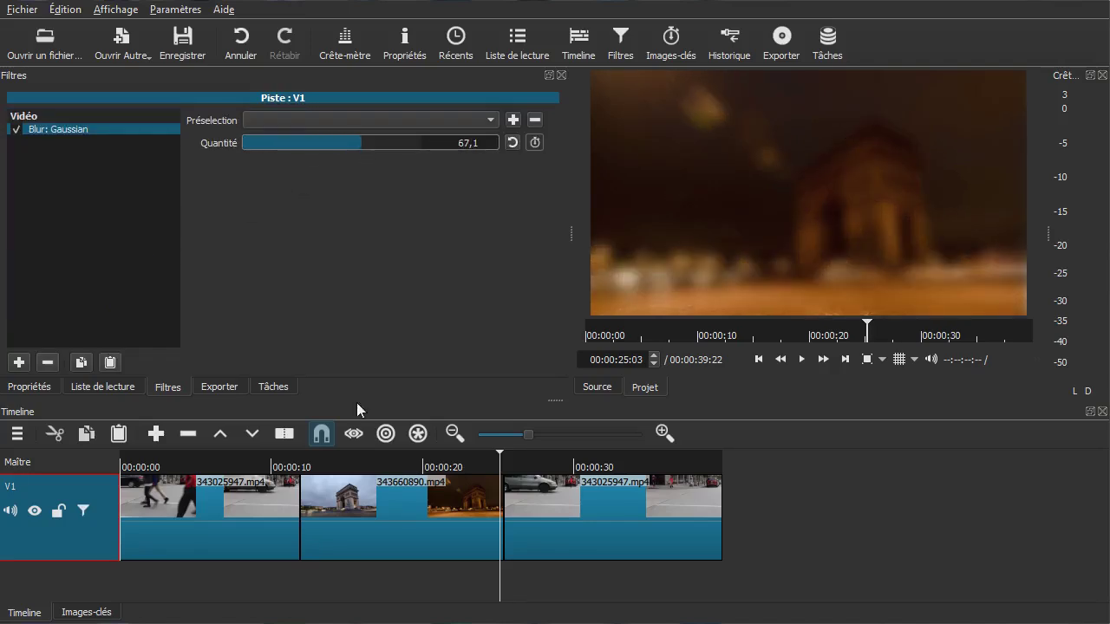
Play and scrub the timeline from the start across all three clips to check the track-level blur
{"action": "left_click_drag", "start_coordinate": [159, 576], "coordinate": [119, 600]}
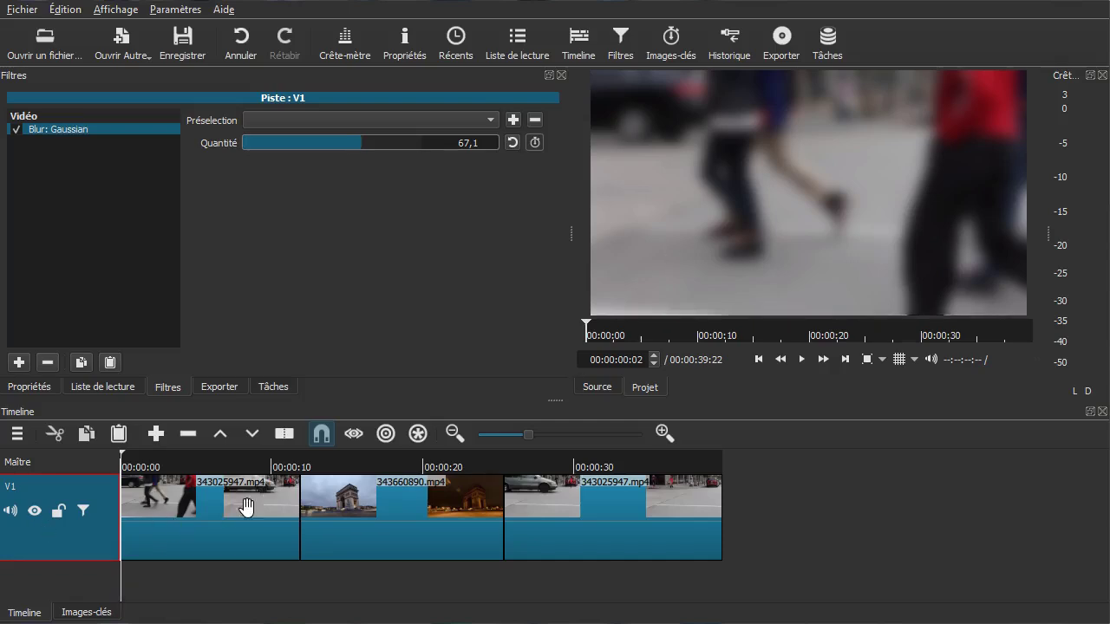
{"action": "key", "text": "space"}
{"action": "key", "text": "space"}
{"action": "left_click_drag", "start_coordinate": [297, 582], "coordinate": [338, 581]}
{"action": "left_click", "coordinate": [587, 575]}
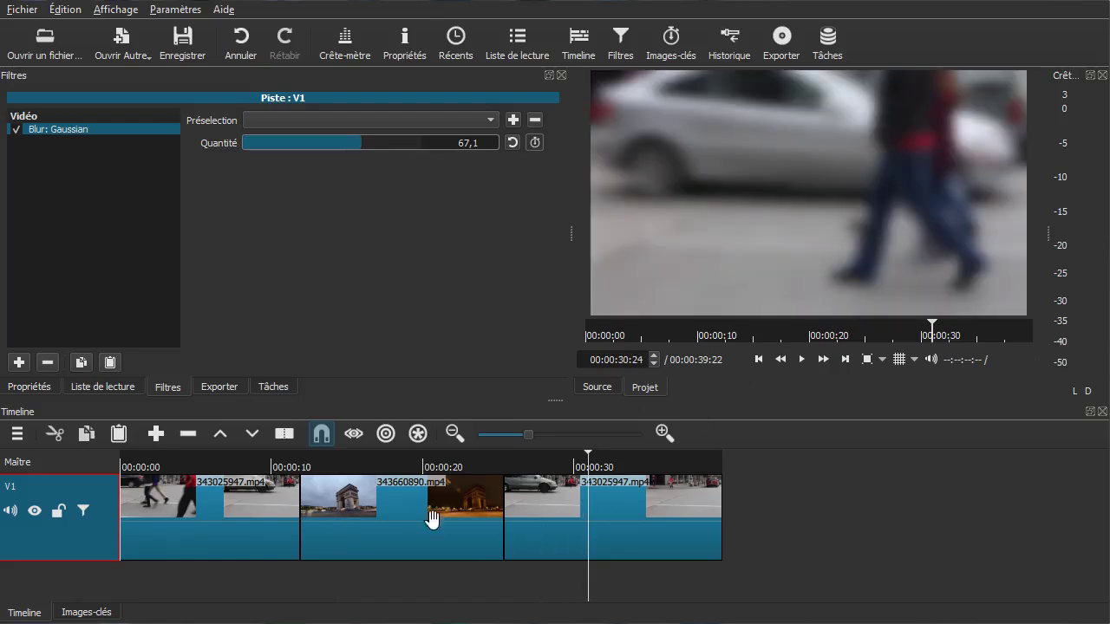
Select the middle, first and last clips in turn to inspect their individual filter lists
{"action": "left_click", "coordinate": [348, 526]}
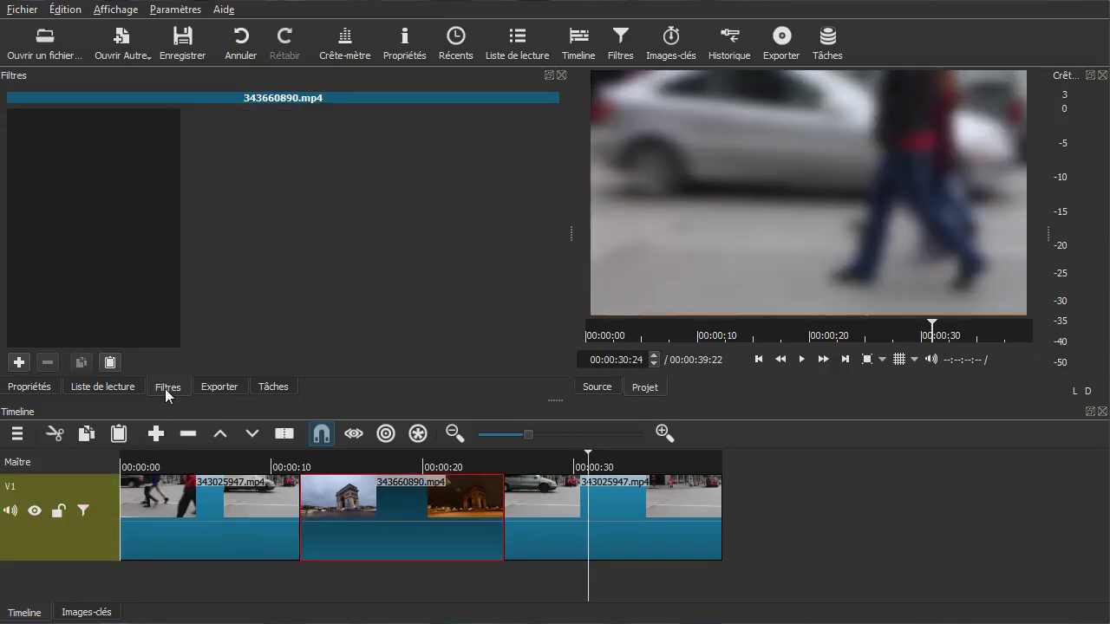
{"action": "left_click", "coordinate": [161, 507]}
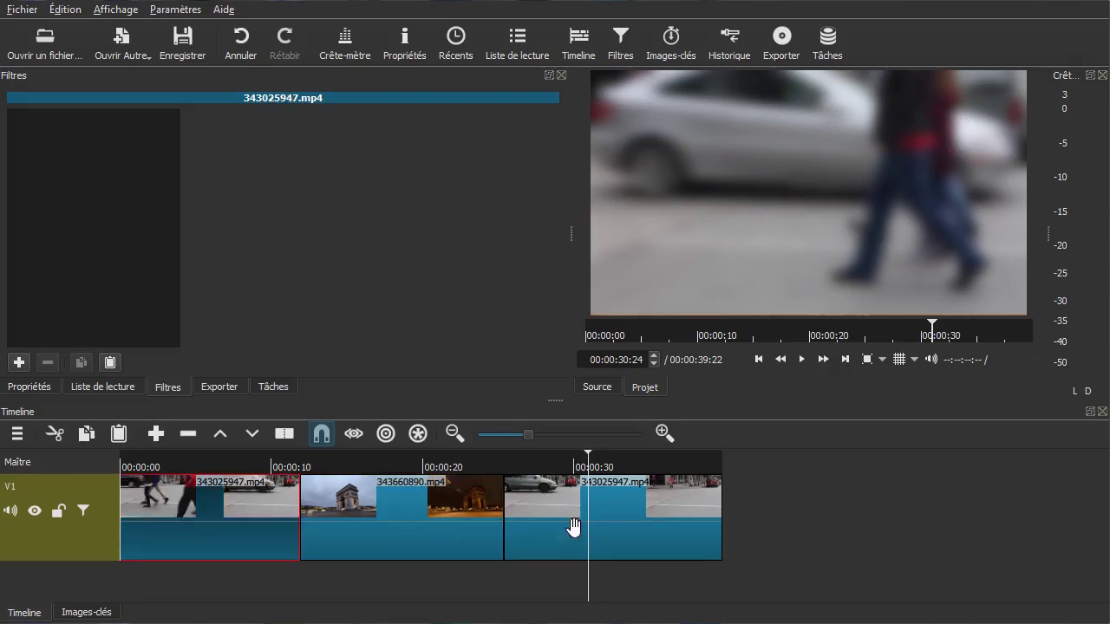
{"action": "left_click", "coordinate": [649, 527]}
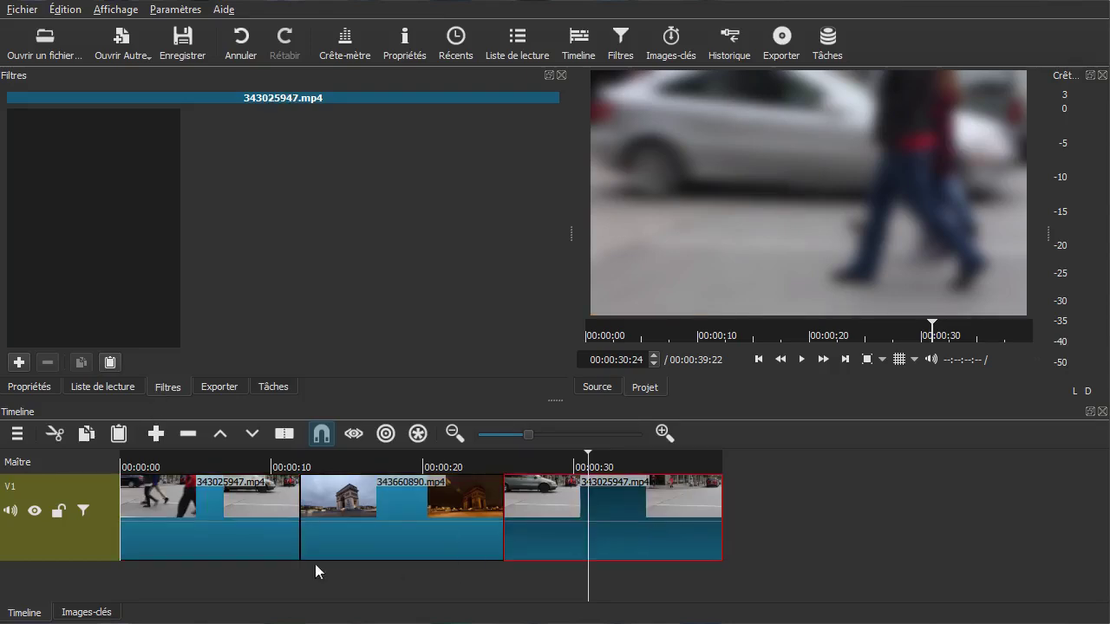
Remove the Blur: Gaussian filter from track V1 and select the first clip
{"action": "left_click", "coordinate": [96, 556]}
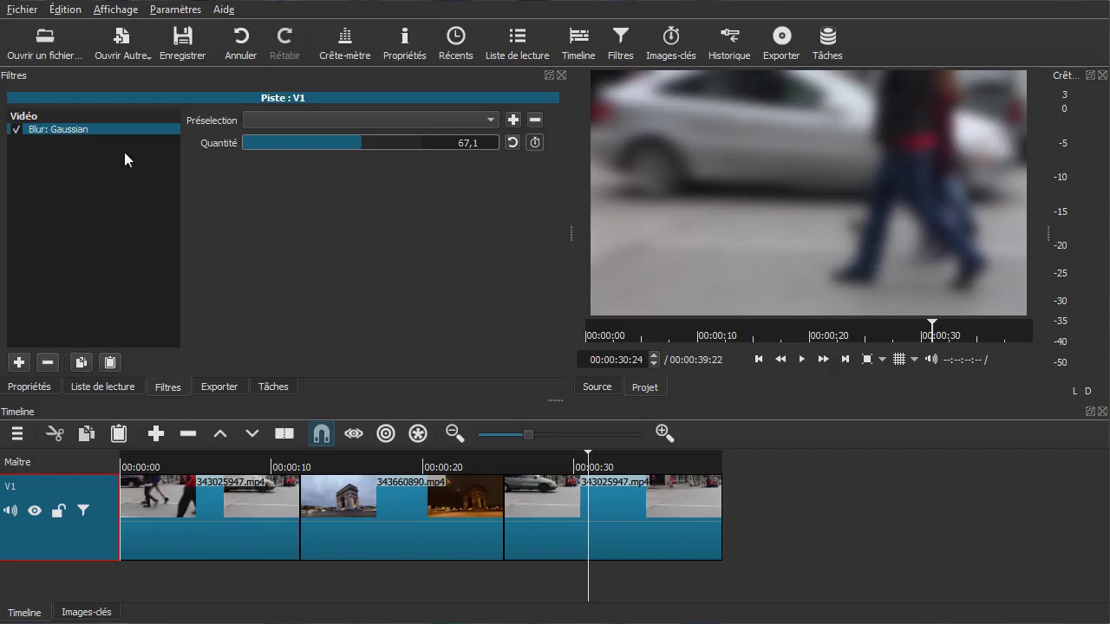
{"action": "left_click", "coordinate": [50, 364]}
{"action": "left_click", "coordinate": [217, 543]}
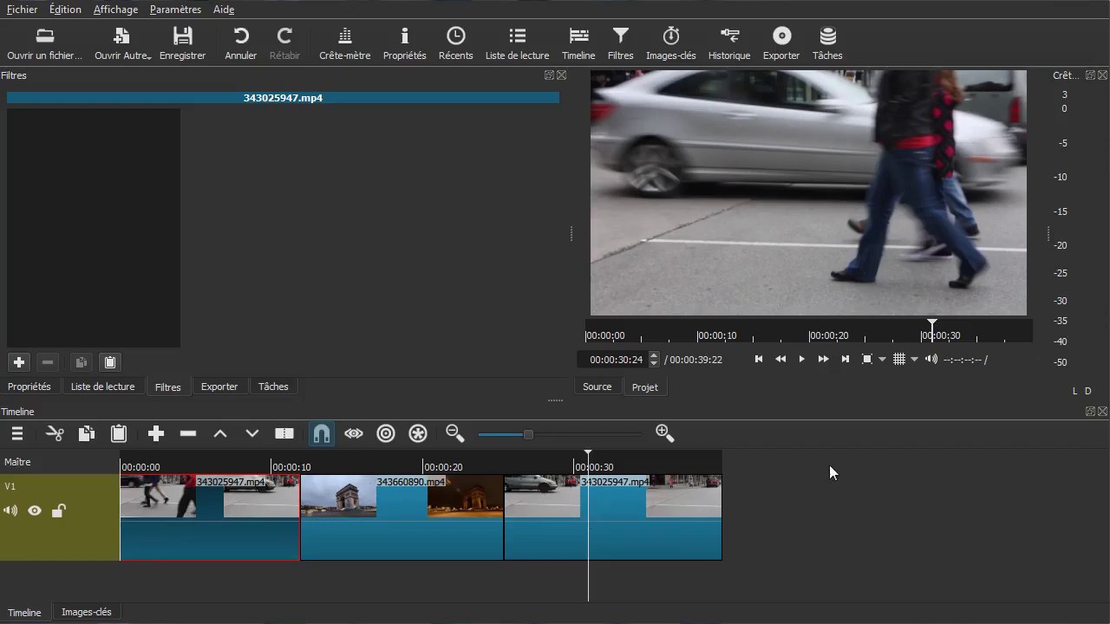
Look through the video and audio filters available for track V1
{"action": "left_click", "coordinate": [69, 541]}
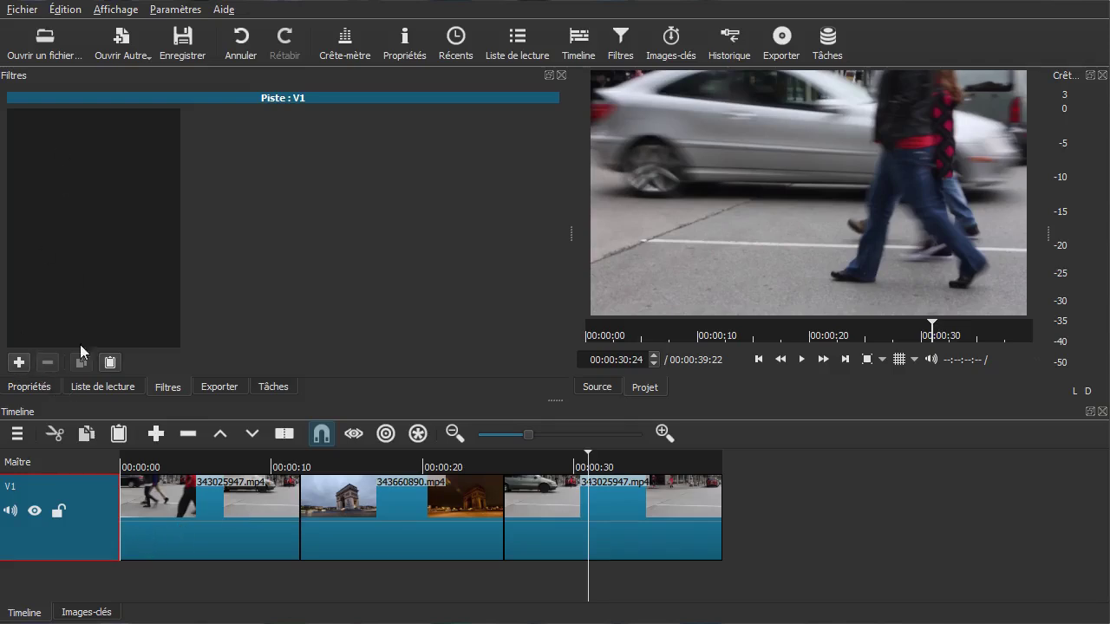
{"action": "left_click", "coordinate": [19, 363]}
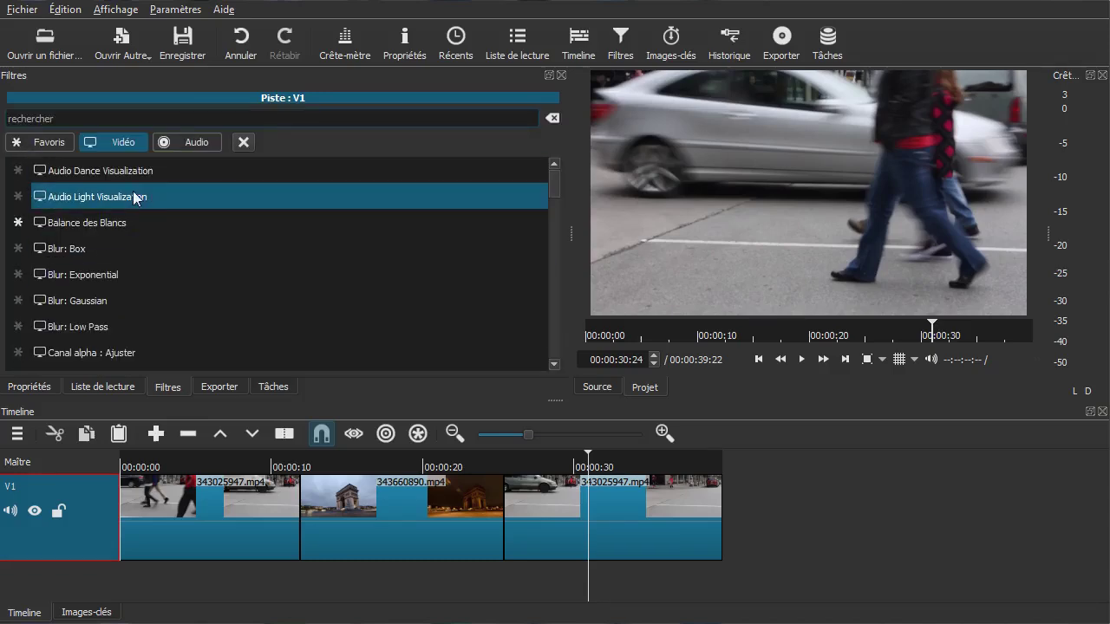
{"action": "scroll", "coordinate": [216, 308], "scroll_direction": "down", "scroll_amount": 3}
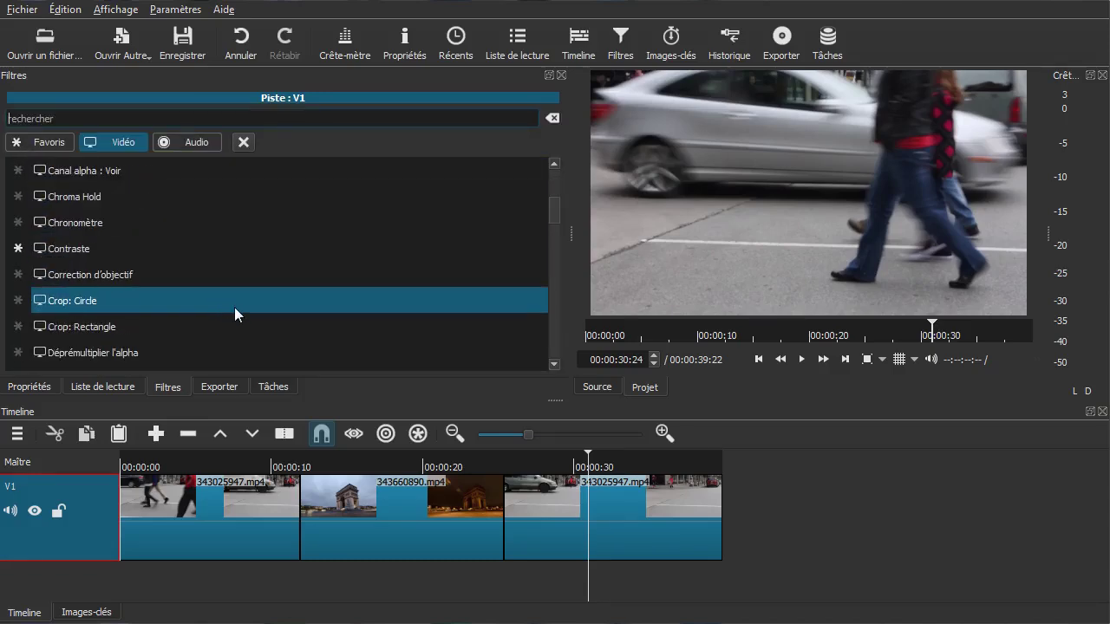
{"action": "scroll", "coordinate": [233, 305], "scroll_direction": "down", "scroll_amount": 1}
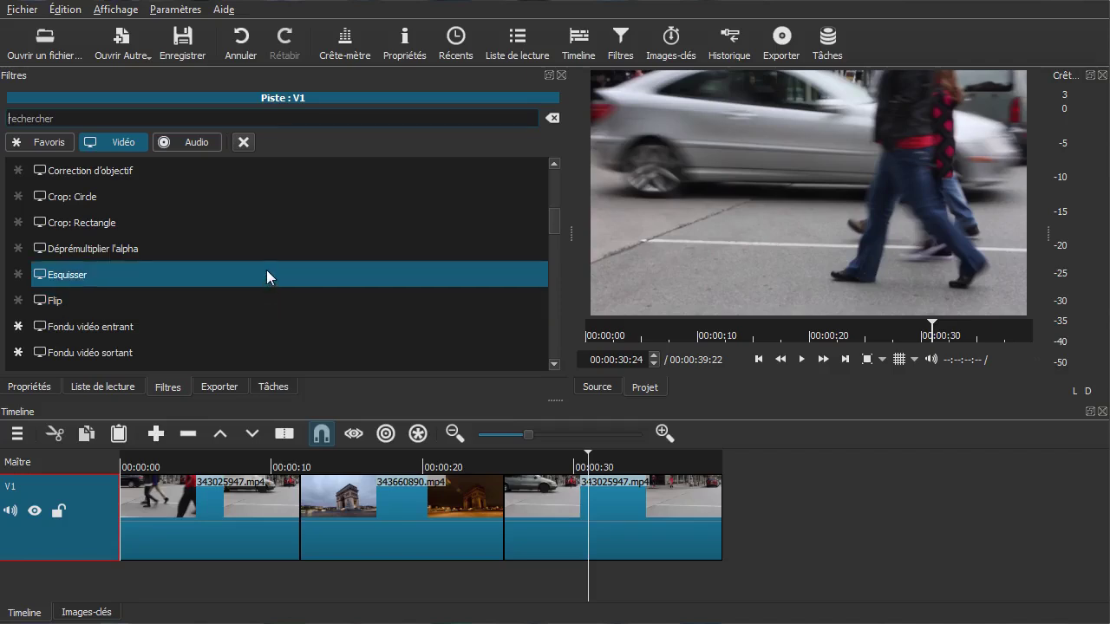
{"action": "scroll", "coordinate": [260, 273], "scroll_direction": "up", "scroll_amount": 4}
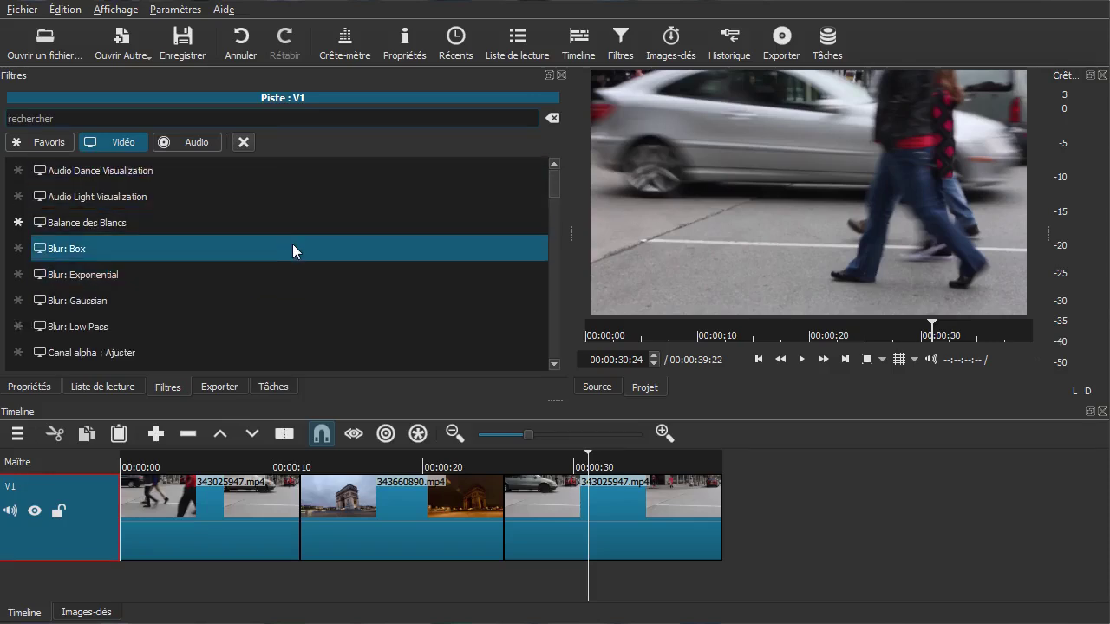
{"action": "left_click_drag", "start_coordinate": [556, 181], "coordinate": [561, 342]}
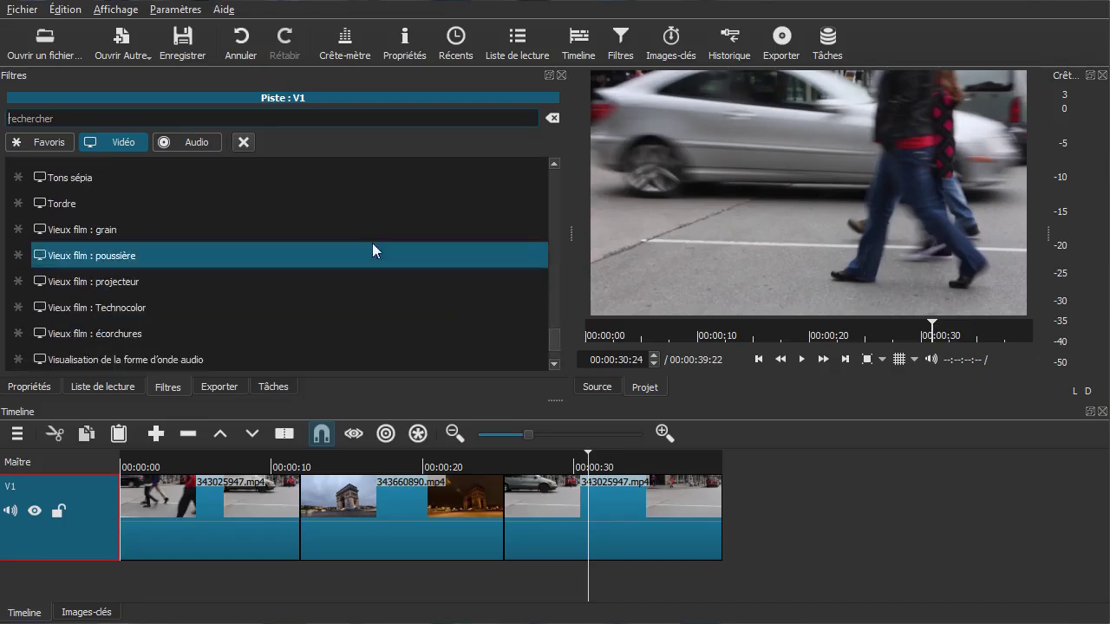
{"action": "left_click", "coordinate": [203, 148]}
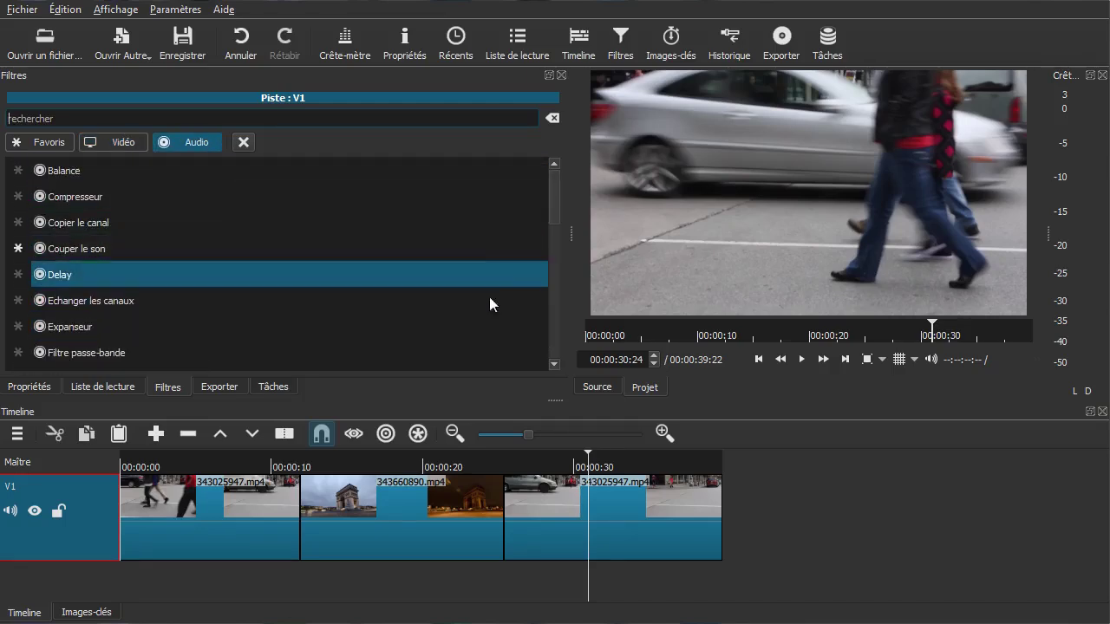
{"action": "left_click_drag", "start_coordinate": [555, 203], "coordinate": [586, 169]}
Add the LUT (3D) video filter to track V1 to view its options, and remove it again
{"action": "left_click", "coordinate": [129, 143]}
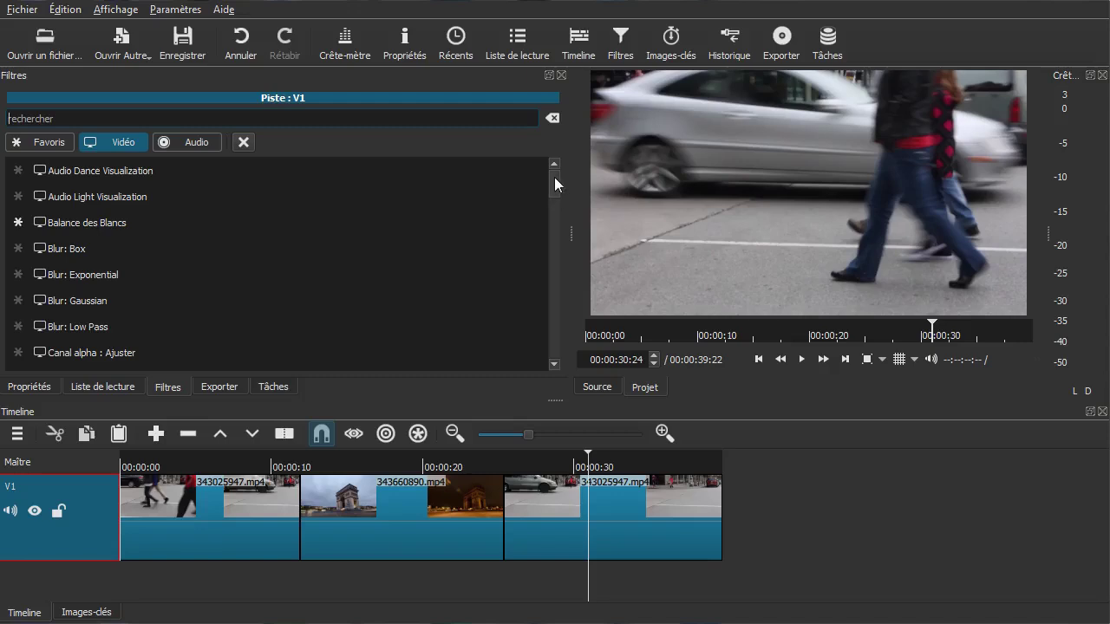
{"action": "left_click_drag", "start_coordinate": [554, 176], "coordinate": [540, 235]}
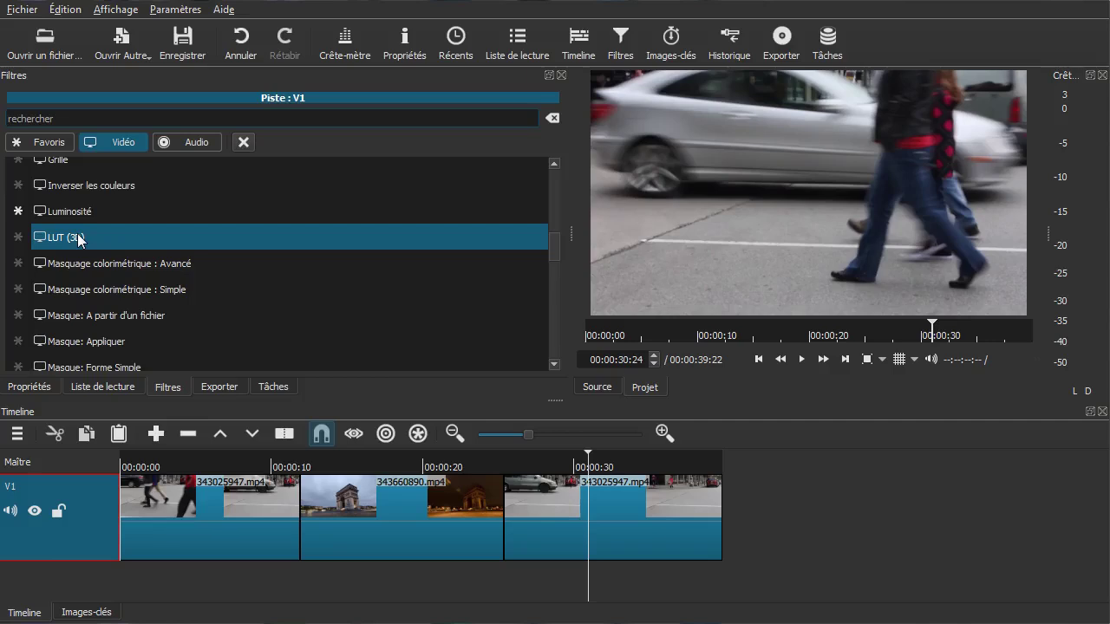
{"action": "left_click", "coordinate": [78, 237]}
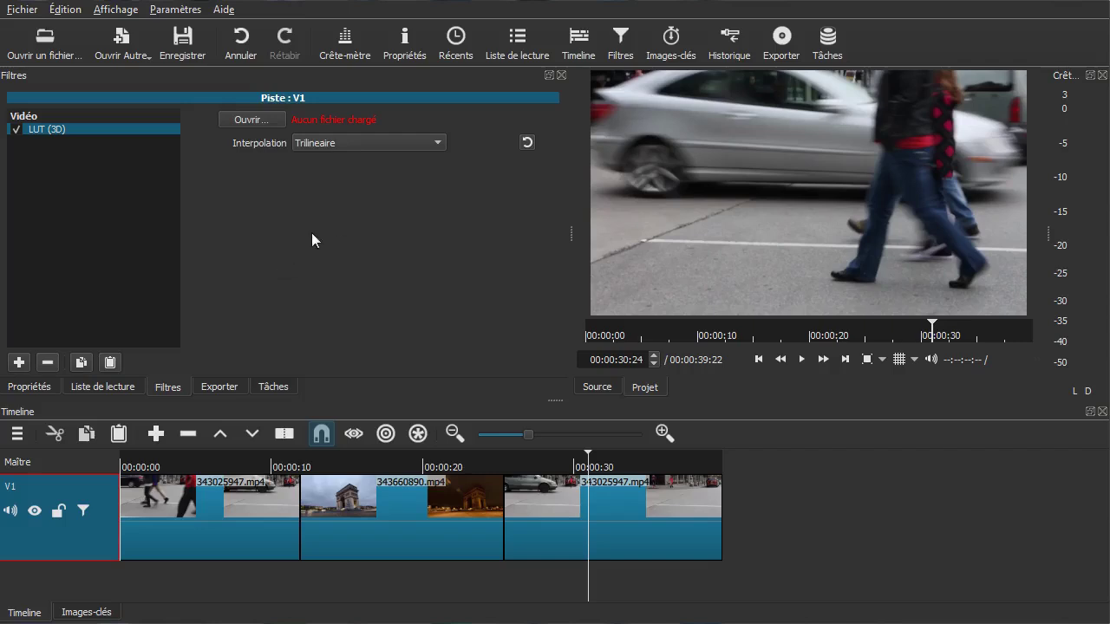
{"action": "left_click", "coordinate": [45, 364]}
Browse the available video filters for track V1 down to the end of the list
{"action": "left_click", "coordinate": [19, 363]}
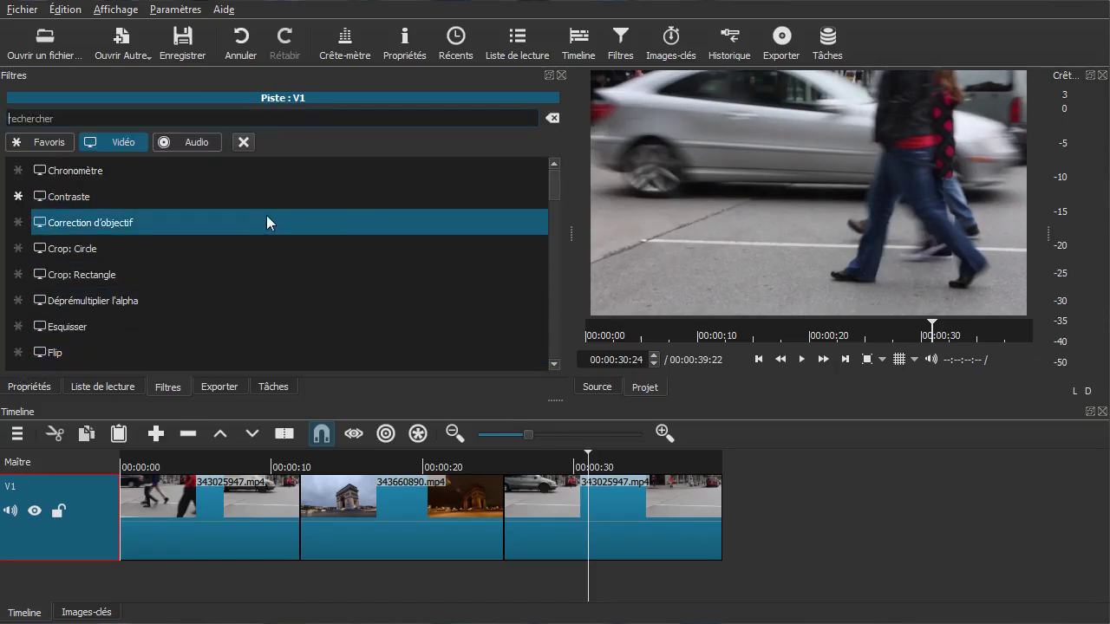
{"action": "left_click_drag", "start_coordinate": [553, 189], "coordinate": [557, 216]}
{"action": "left_click_drag", "start_coordinate": [554, 228], "coordinate": [578, 343]}
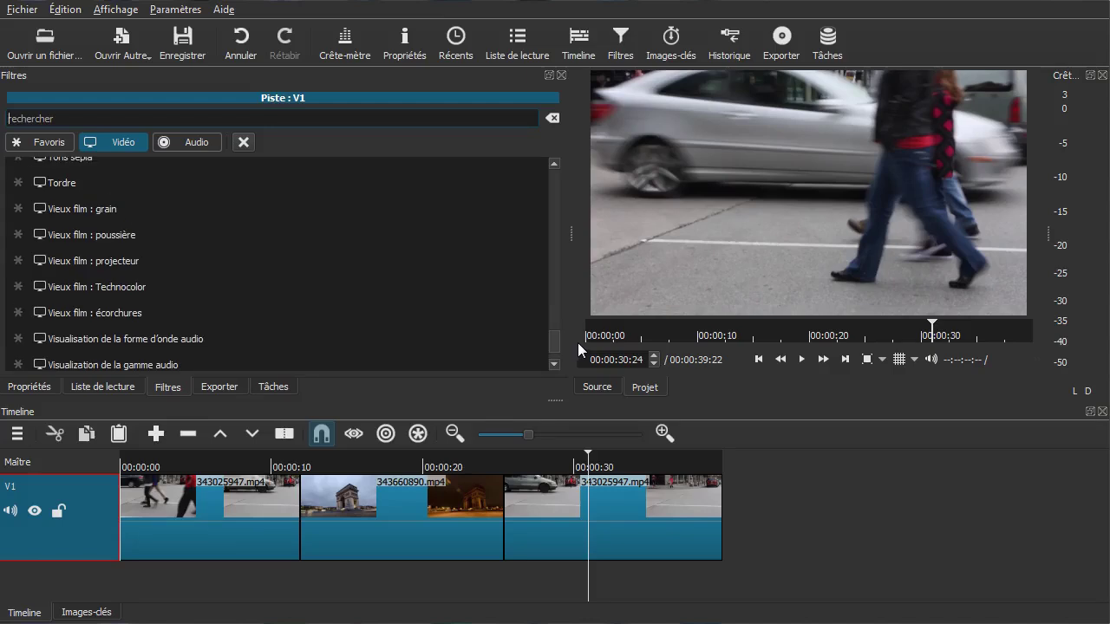
Add the Vieux film : grain filter to track V1 and look over the other old-film filters in the video list
{"action": "left_click", "coordinate": [244, 218]}
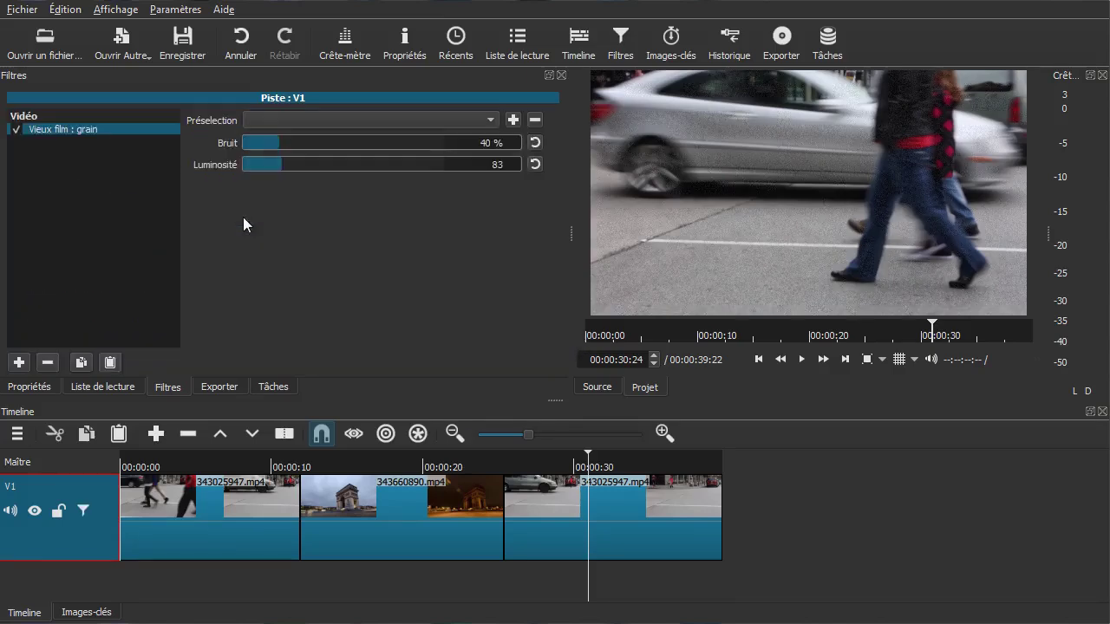
{"action": "left_click", "coordinate": [19, 362]}
{"action": "left_click_drag", "start_coordinate": [551, 184], "coordinate": [235, 251]}
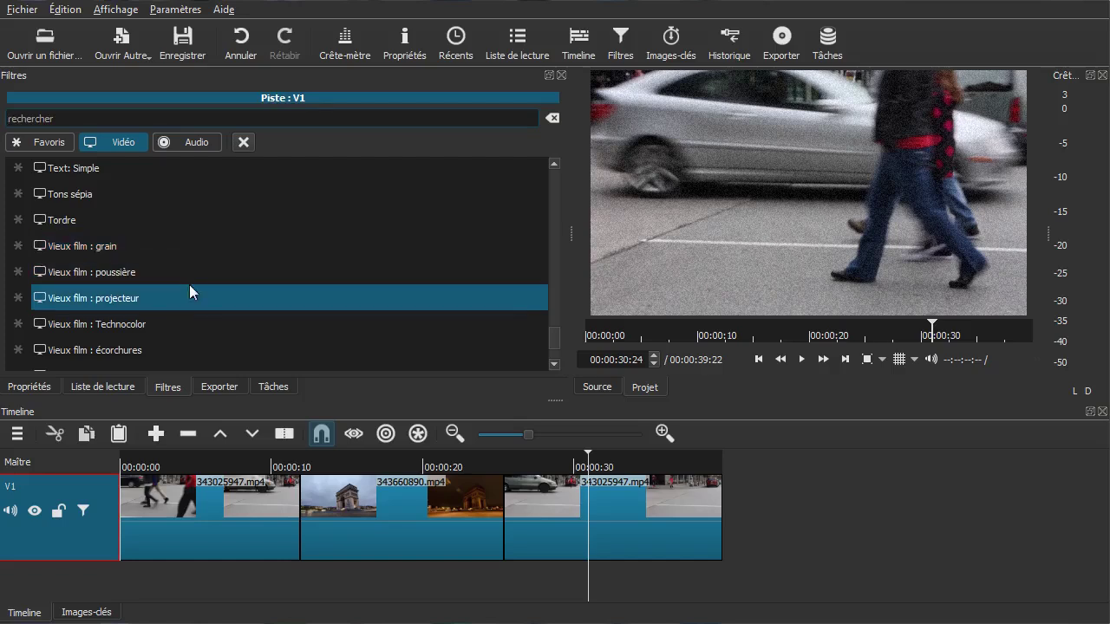
{"action": "left_click", "coordinate": [243, 144]}
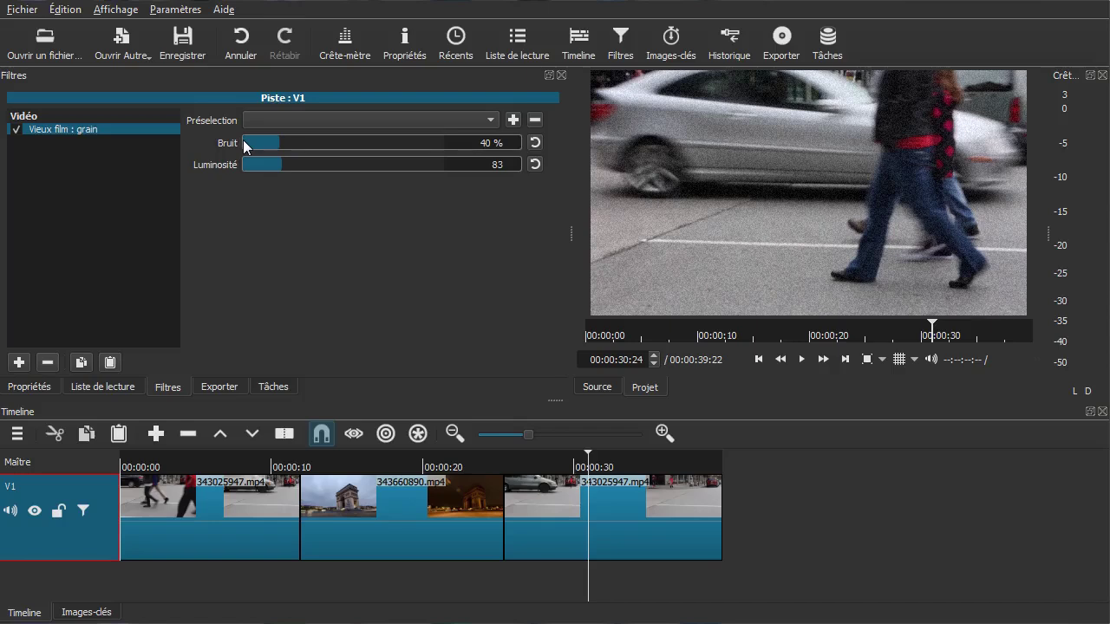
Search the filters available for track V1 for "taill", clear the search, and search for "blur"
{"action": "left_click", "coordinate": [18, 362]}
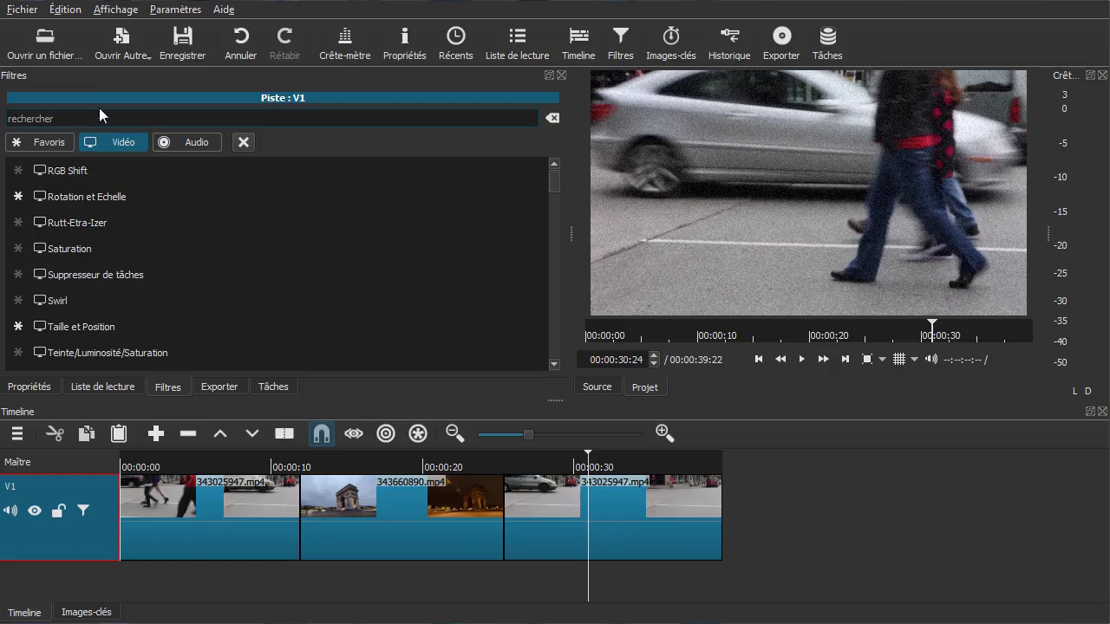
{"action": "type", "text": "taill"}
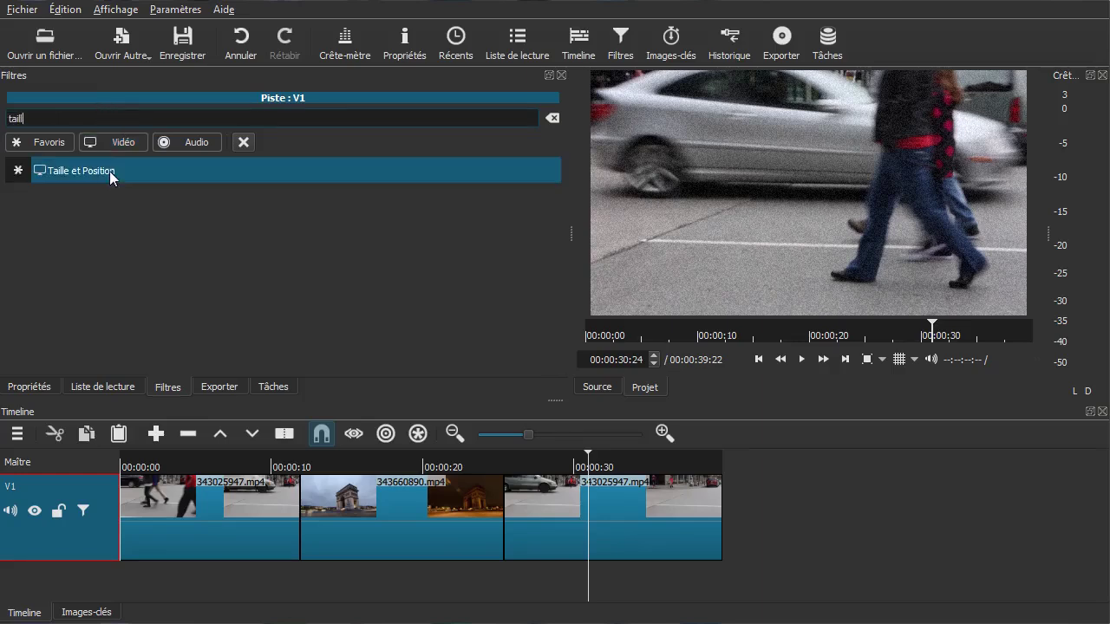
{"action": "left_click", "coordinate": [551, 115]}
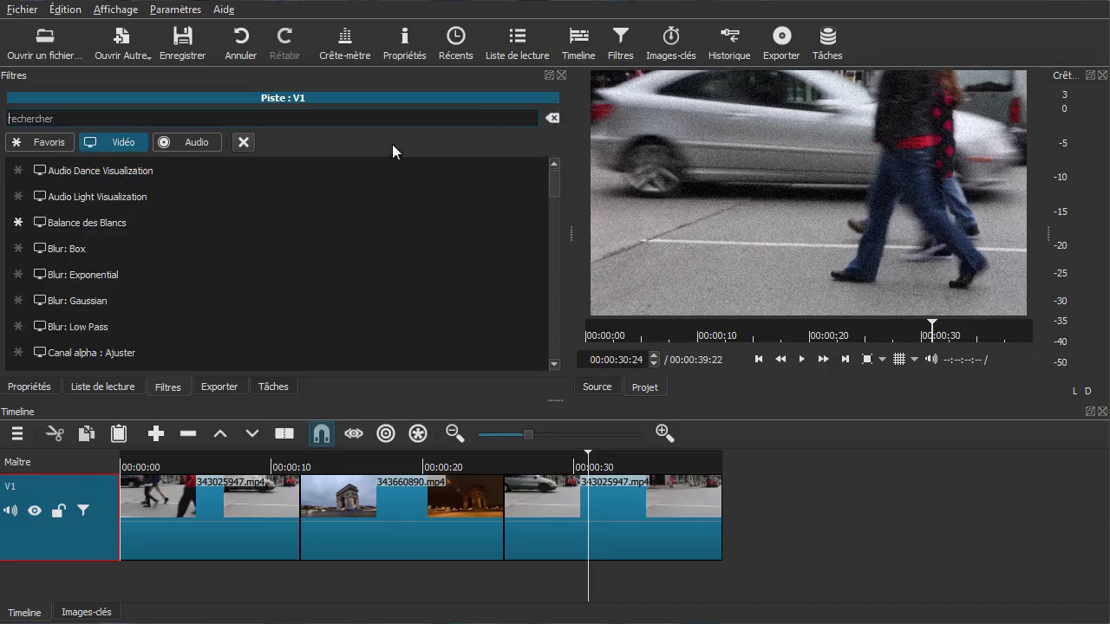
{"action": "type", "text": "blur"}
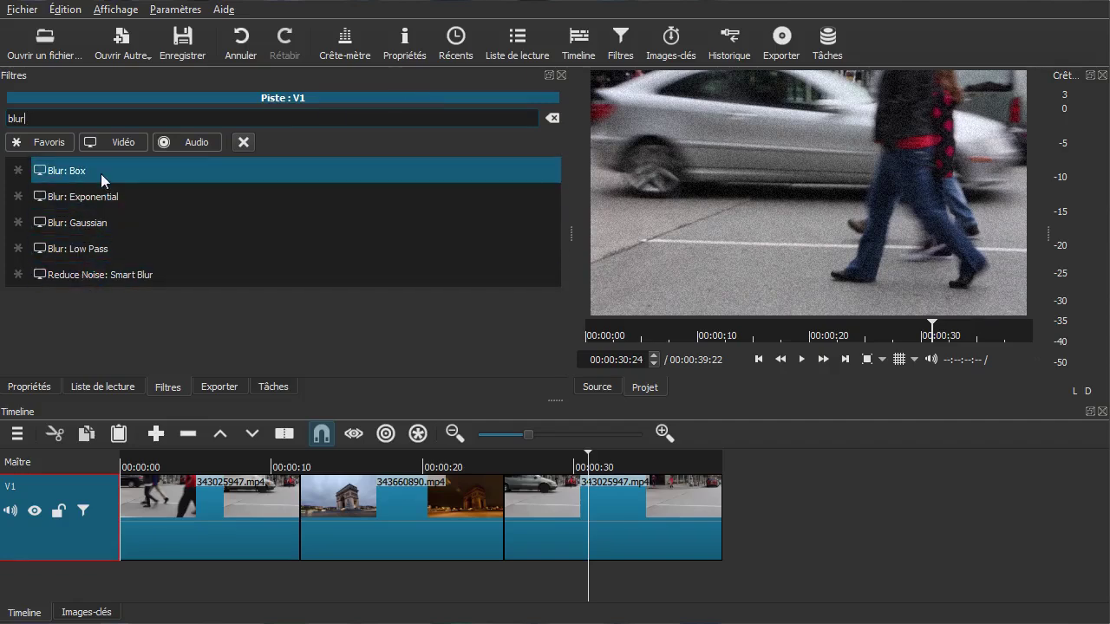
Search the filters for "mask", shorten the search text to "ma" to look over the mask filters, and clear the search
{"action": "left_click", "coordinate": [552, 117]}
{"action": "type", "text": "mask"}
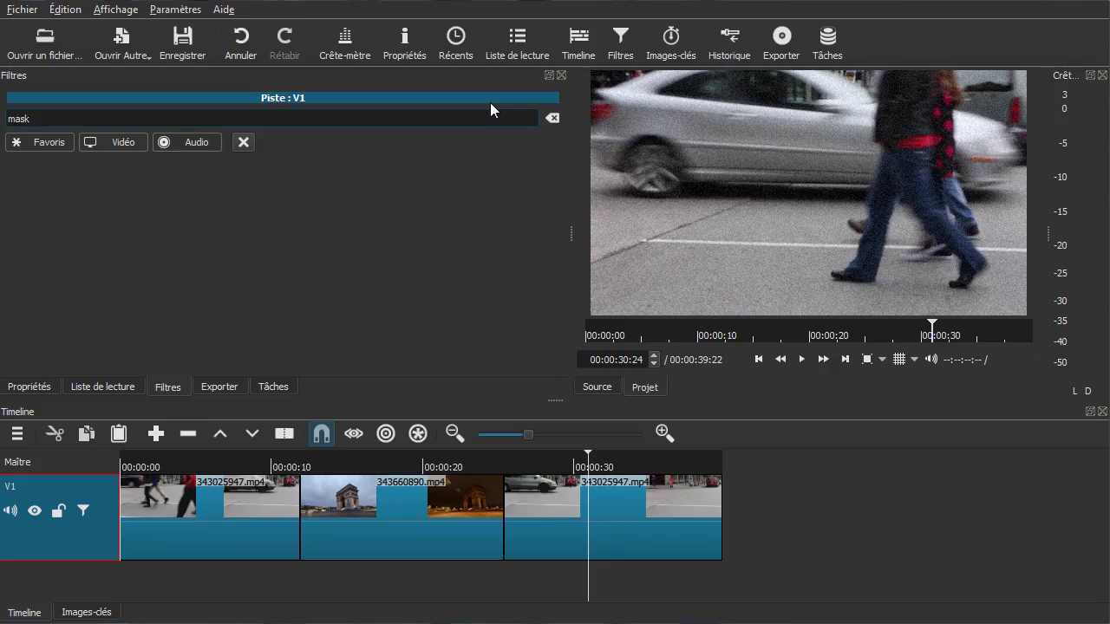
{"action": "key", "text": "BackSpace"}
{"action": "key", "text": "BackSpace"}
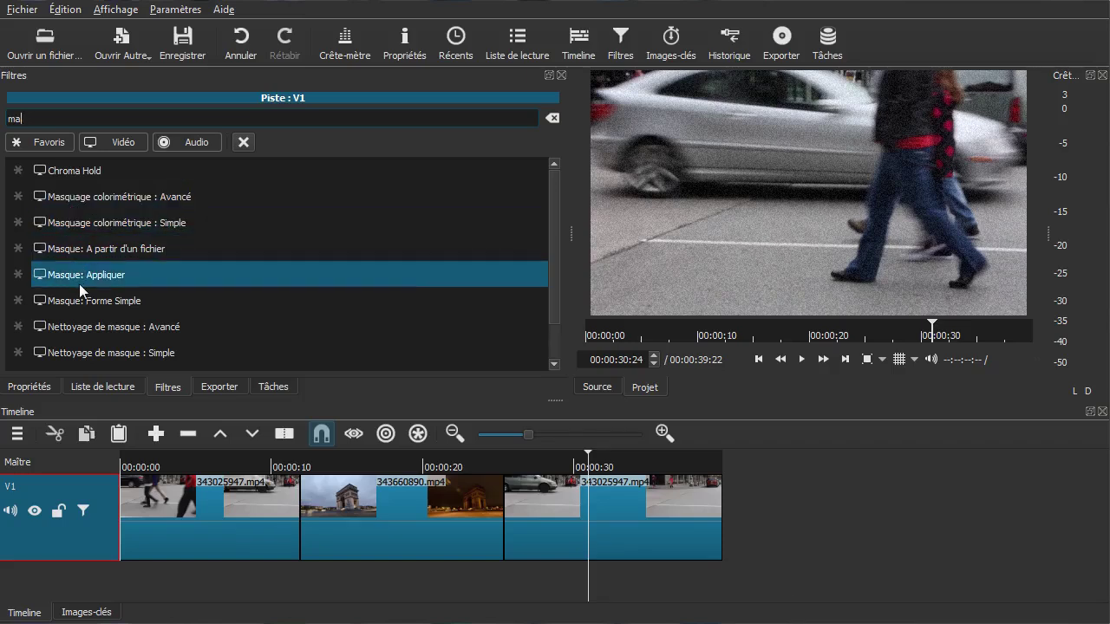
{"action": "left_click", "coordinate": [554, 117]}
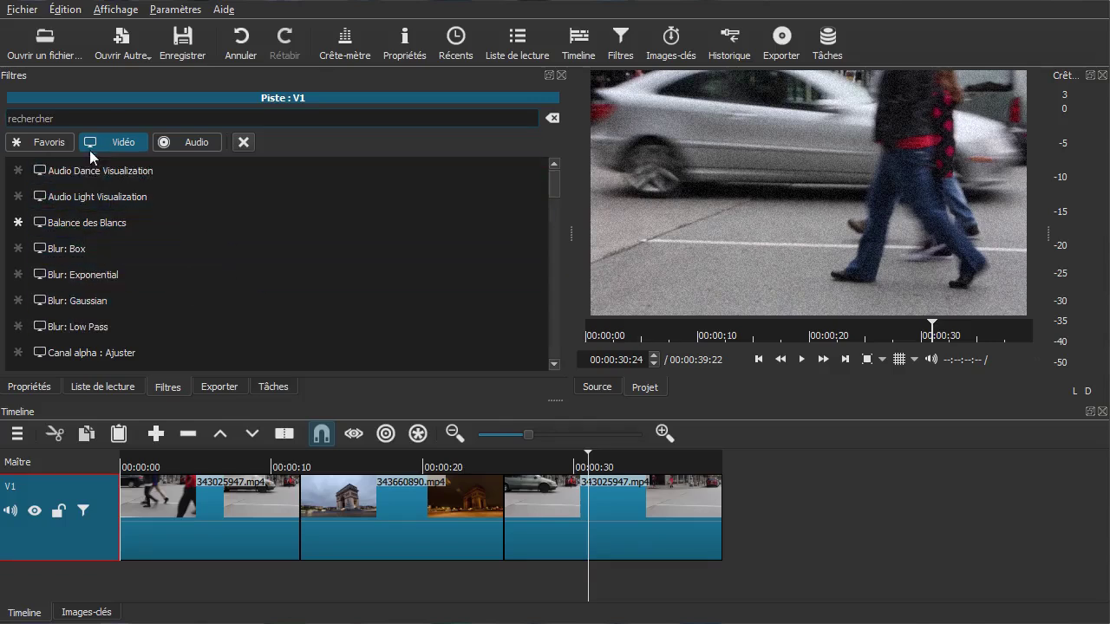
Leave the list of available filters and remove the Vieux film : grain filter from track V1
{"action": "scroll", "coordinate": [247, 251], "scroll_direction": "down", "scroll_amount": 4}
{"action": "scroll", "coordinate": [239, 270], "scroll_direction": "down", "scroll_amount": 10}
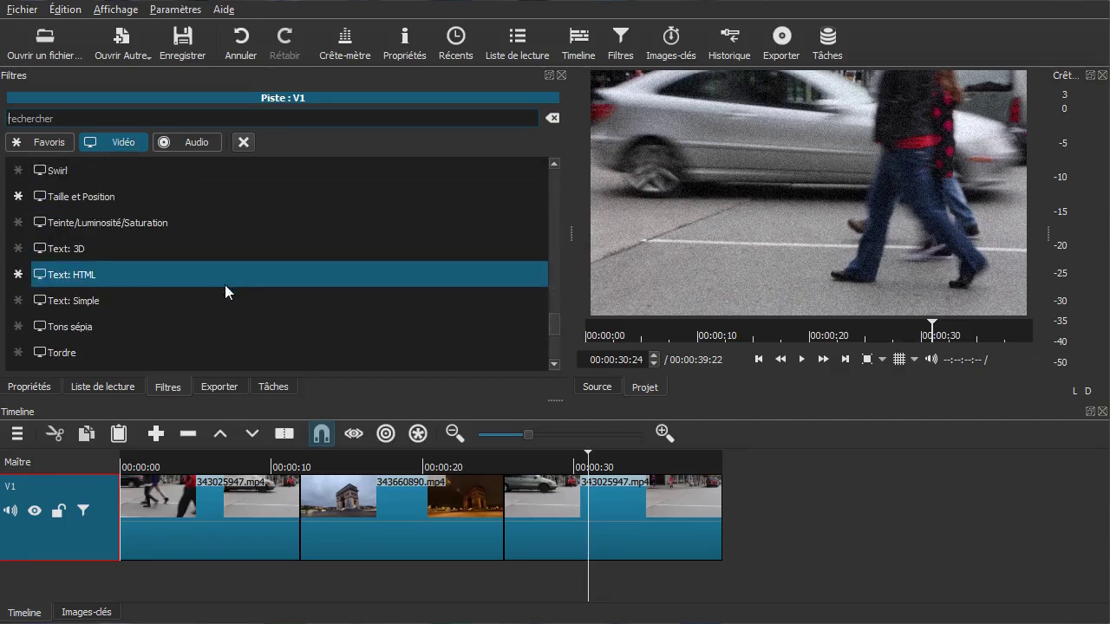
{"action": "scroll", "coordinate": [224, 284], "scroll_direction": "up", "scroll_amount": 10}
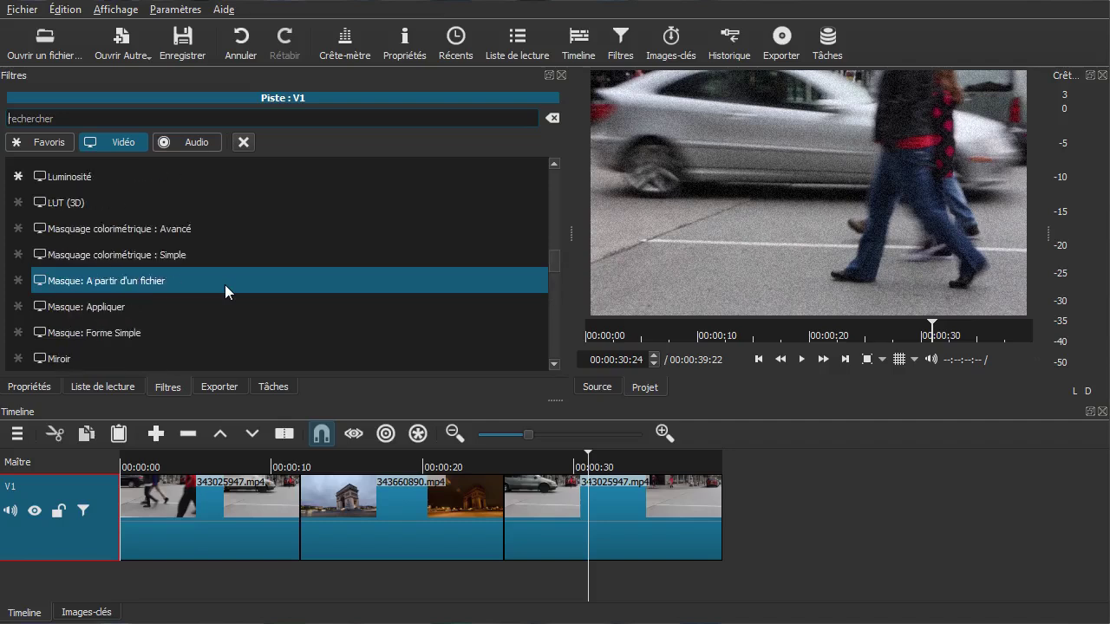
{"action": "scroll", "coordinate": [224, 284], "scroll_direction": "up", "scroll_amount": 2}
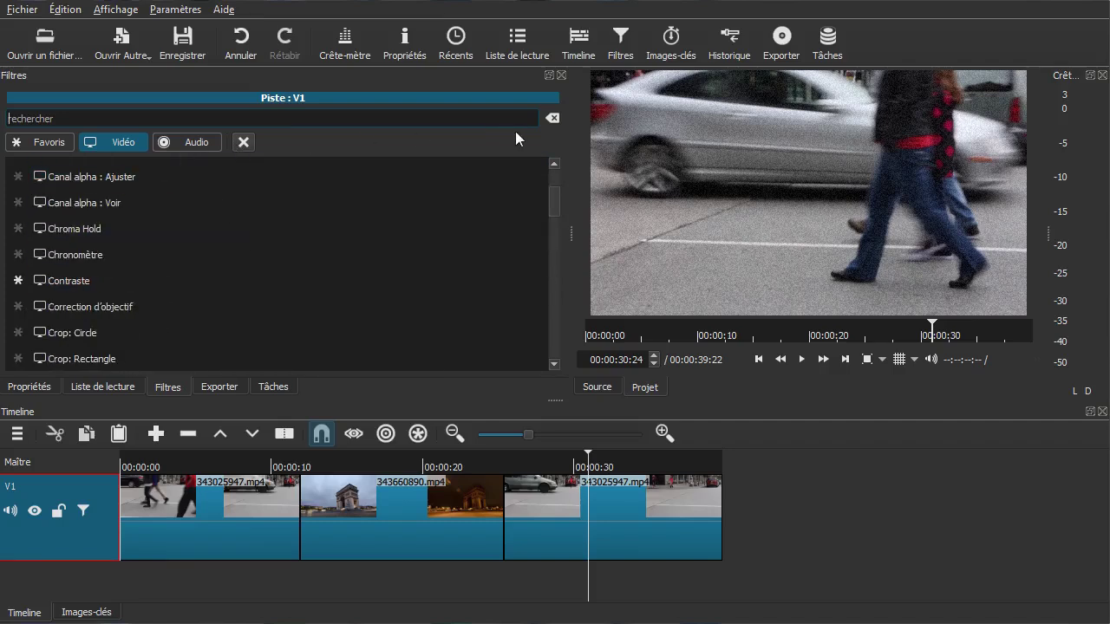
{"action": "left_click", "coordinate": [243, 143]}
{"action": "left_click", "coordinate": [45, 363]}
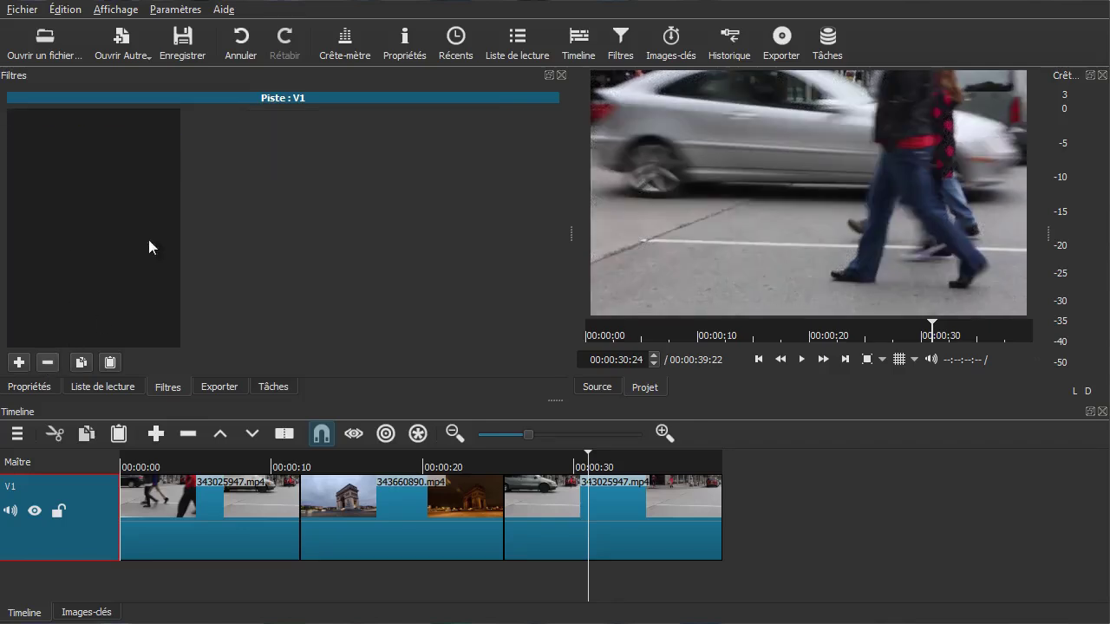